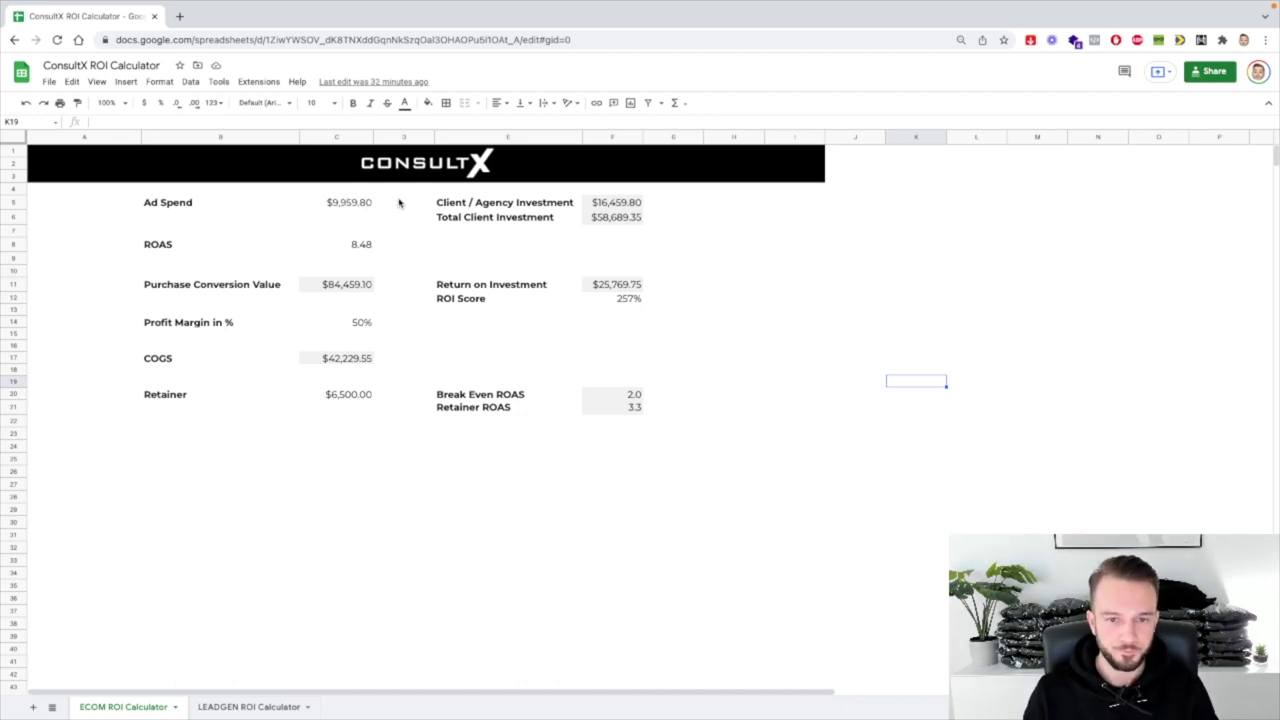
- Change the Retainer amount to $1,000
{"action": "left_click", "coordinate": [349, 395]}
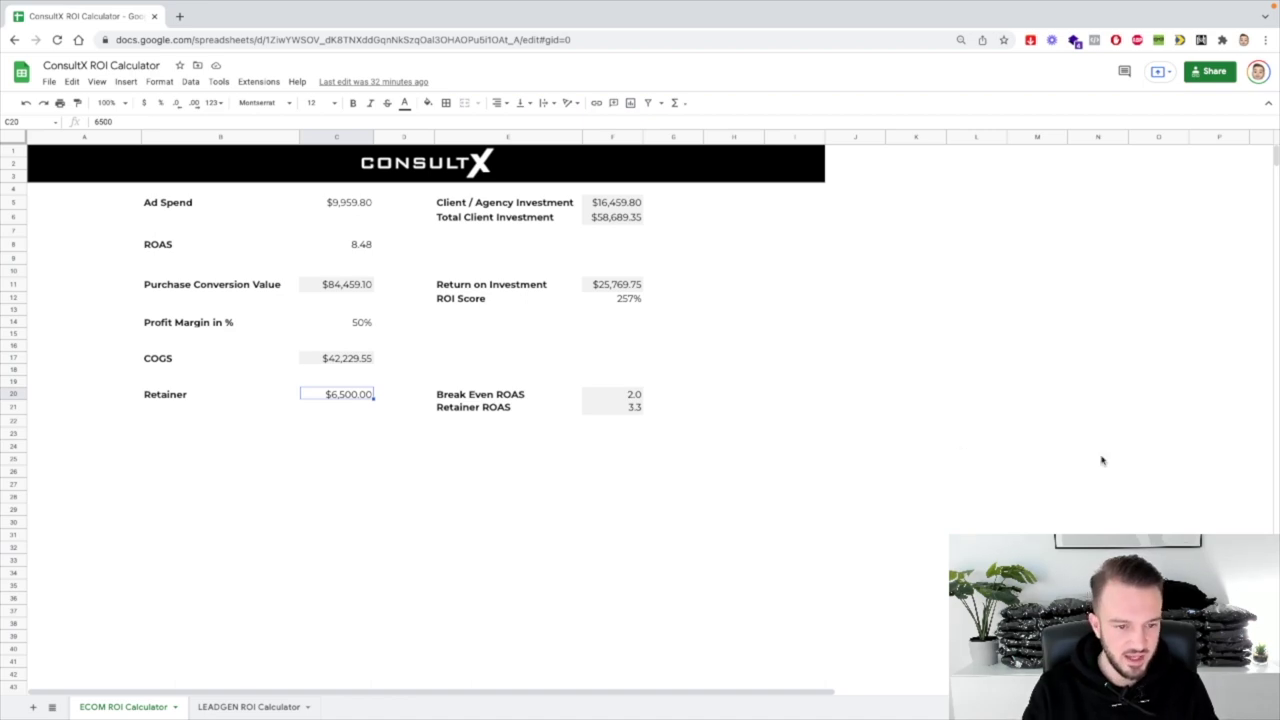
{"action": "type", "text": "1000"}
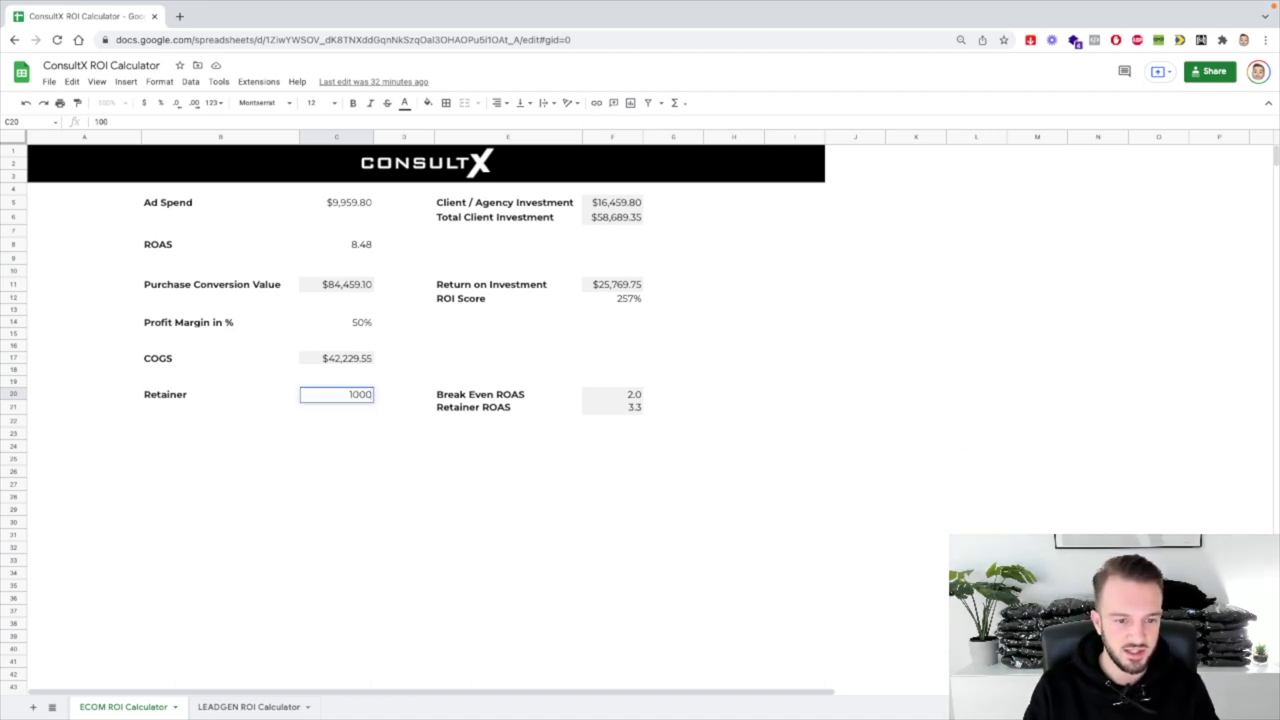
{"action": "key", "text": "Return"}
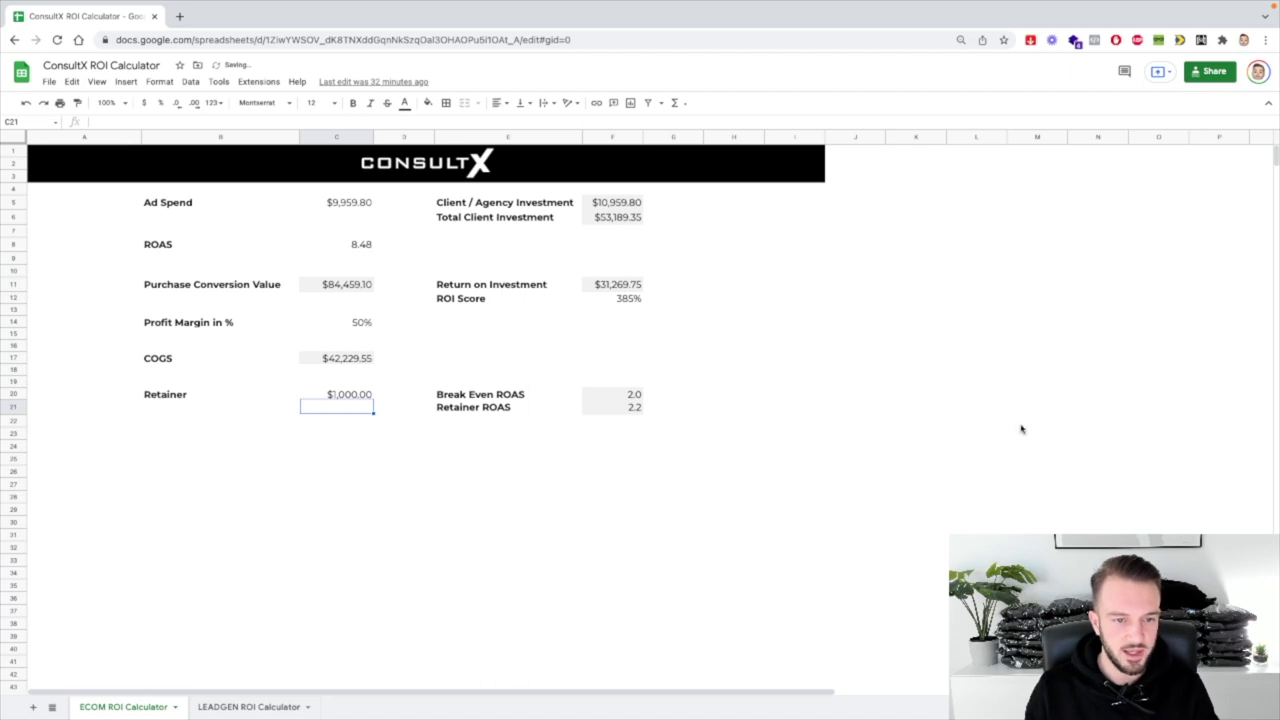
- Replace the Ad Spend with $1,500 and move to the ROAS cell
{"action": "left_click", "coordinate": [360, 203]}
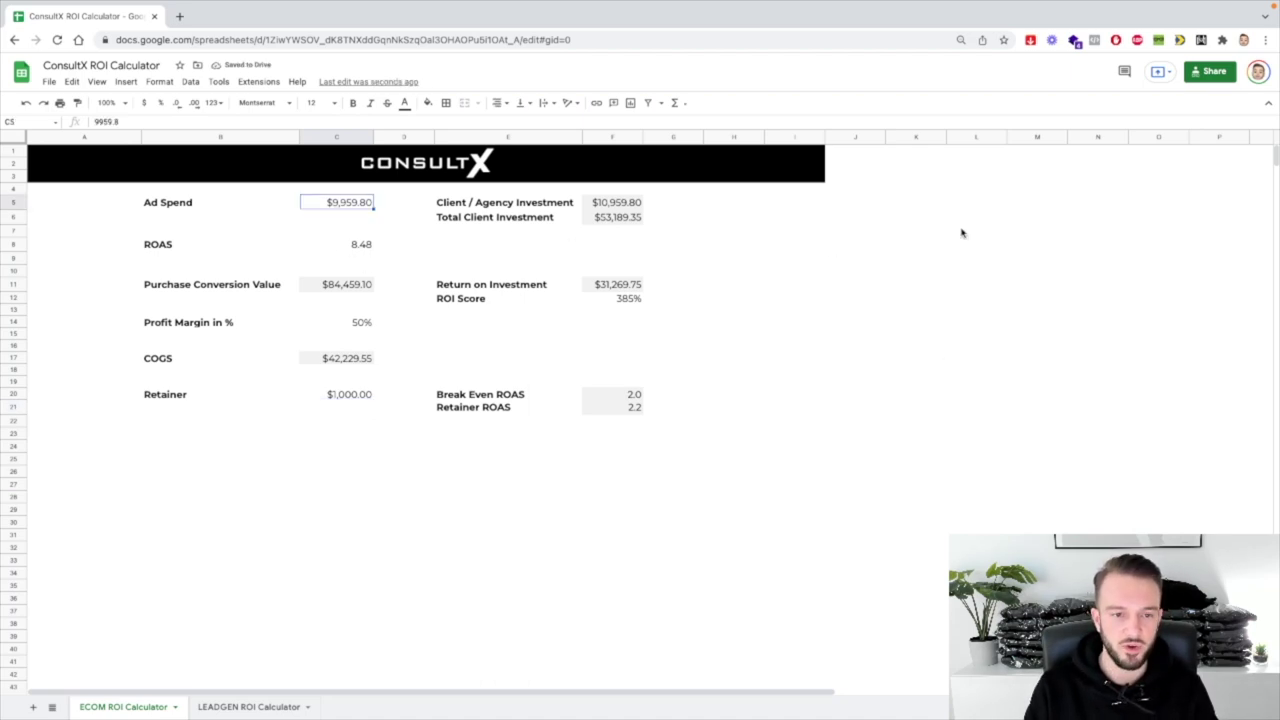
{"action": "key", "text": "BackSpace"}
{"action": "type", "text": "1500"}
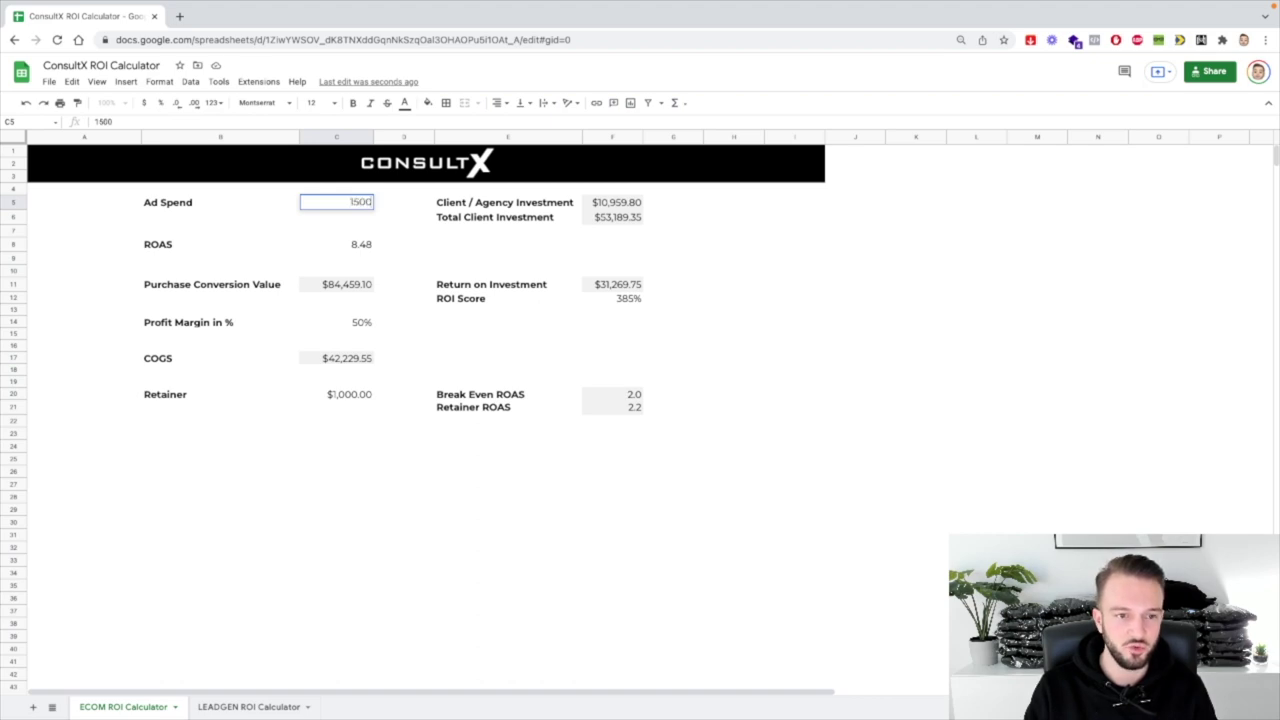
{"action": "key", "text": "Return"}
{"action": "key", "text": "Down"}
{"action": "key", "text": "Down"}
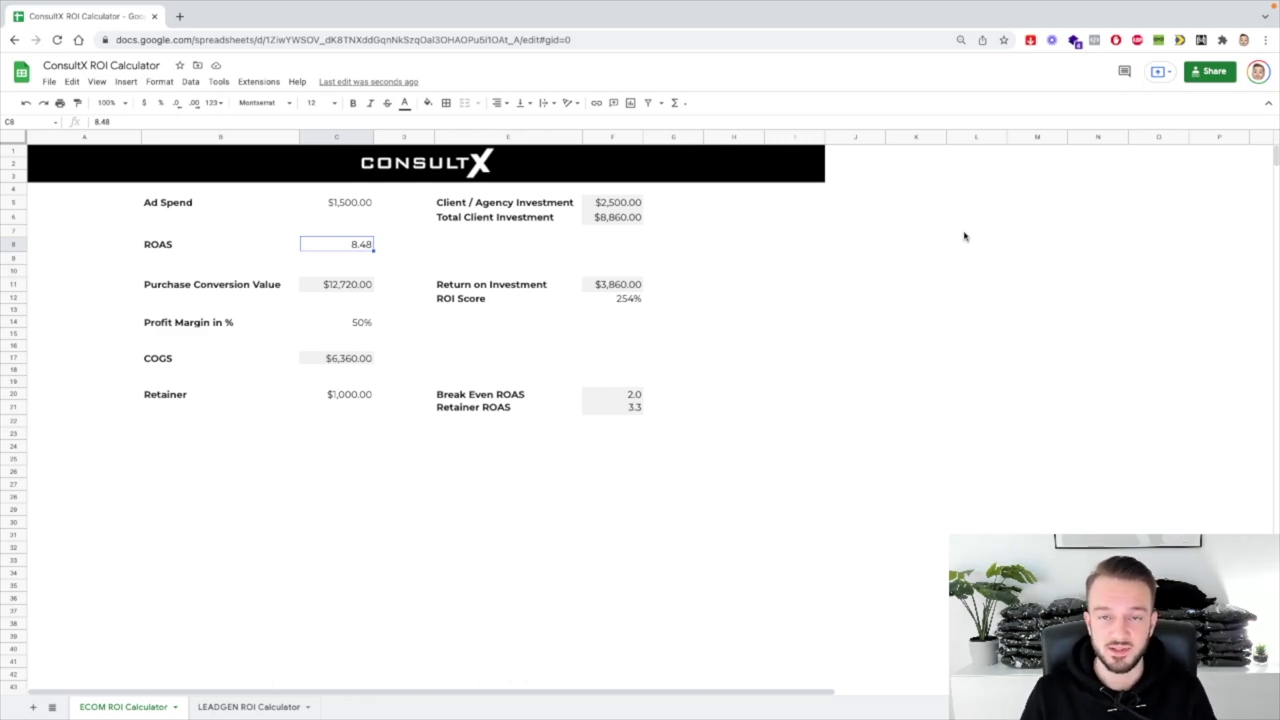
- Enter a ROAS of 2 and step down to the Purchase Conversion Value
{"action": "type", "text": "2"}
{"action": "key", "text": "Return"}
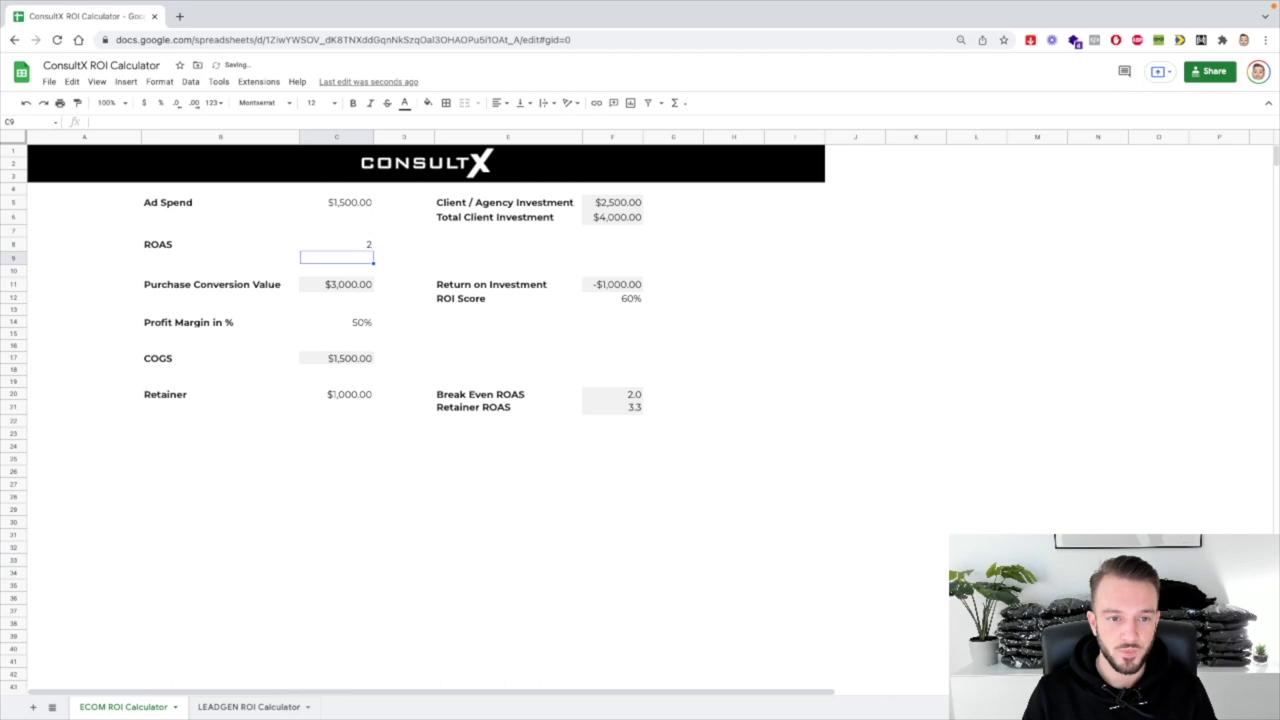
{"action": "key", "text": "Up"}
{"action": "key", "text": "Up"}
{"action": "key", "text": "Up"}
{"action": "key", "text": "Up"}
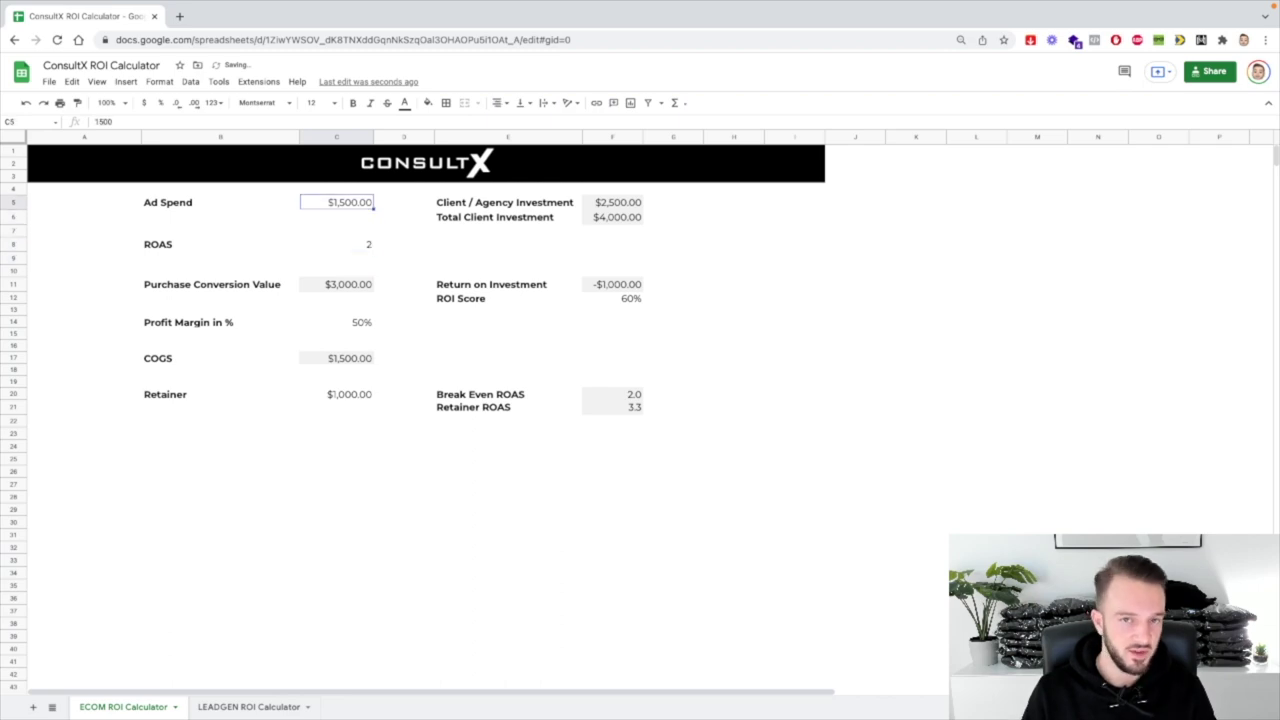
{"action": "key", "text": "Down"}
{"action": "key", "text": "Down"}
{"action": "key", "text": "Down"}
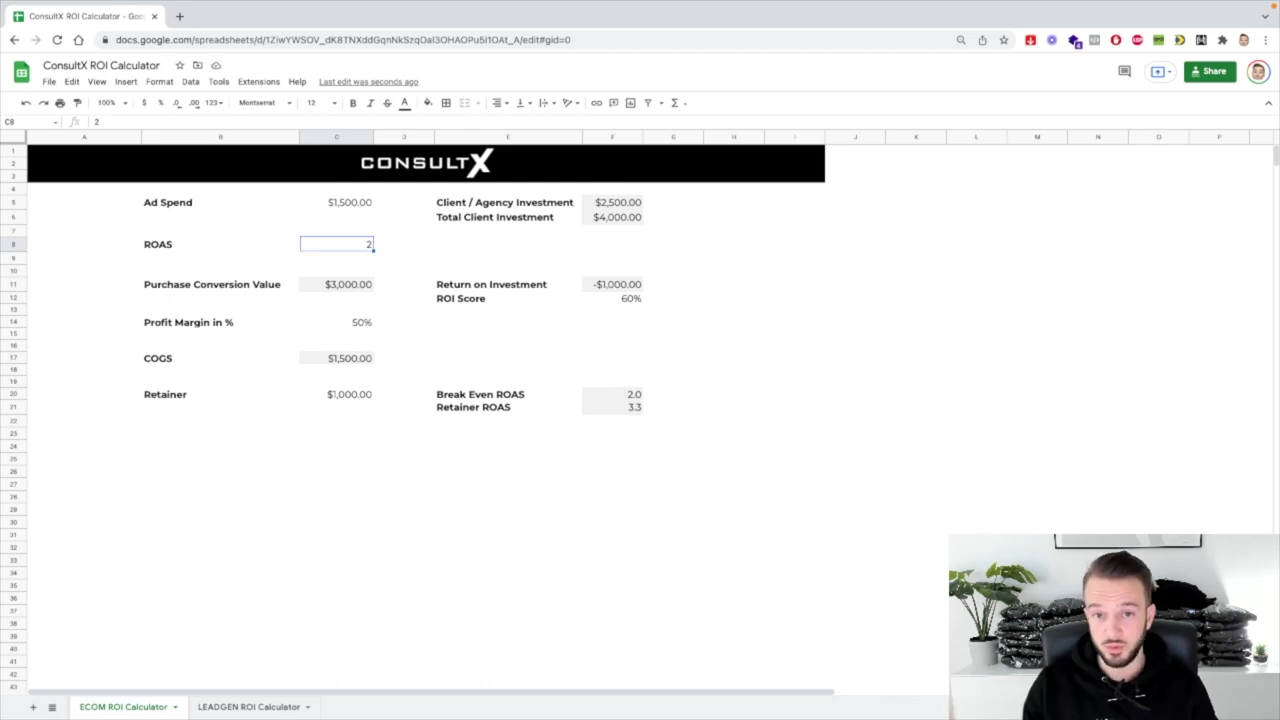
{"action": "key", "text": "Down"}
{"action": "key", "text": "Down"}
{"action": "key", "text": "Down"}
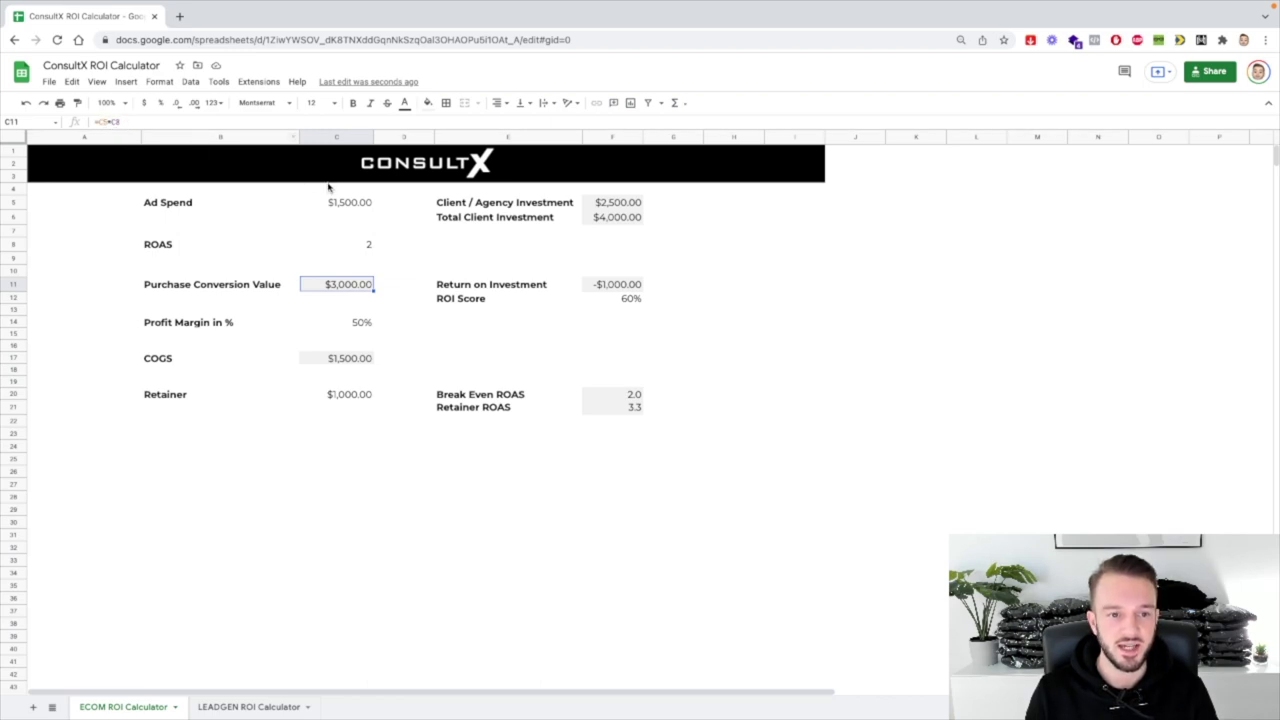
- Review Ad Spend, ROAS, the =C5*C8 conversion value formula and the ROI formula
{"action": "left_click", "coordinate": [354, 203]}
{"action": "left_click", "coordinate": [366, 244]}
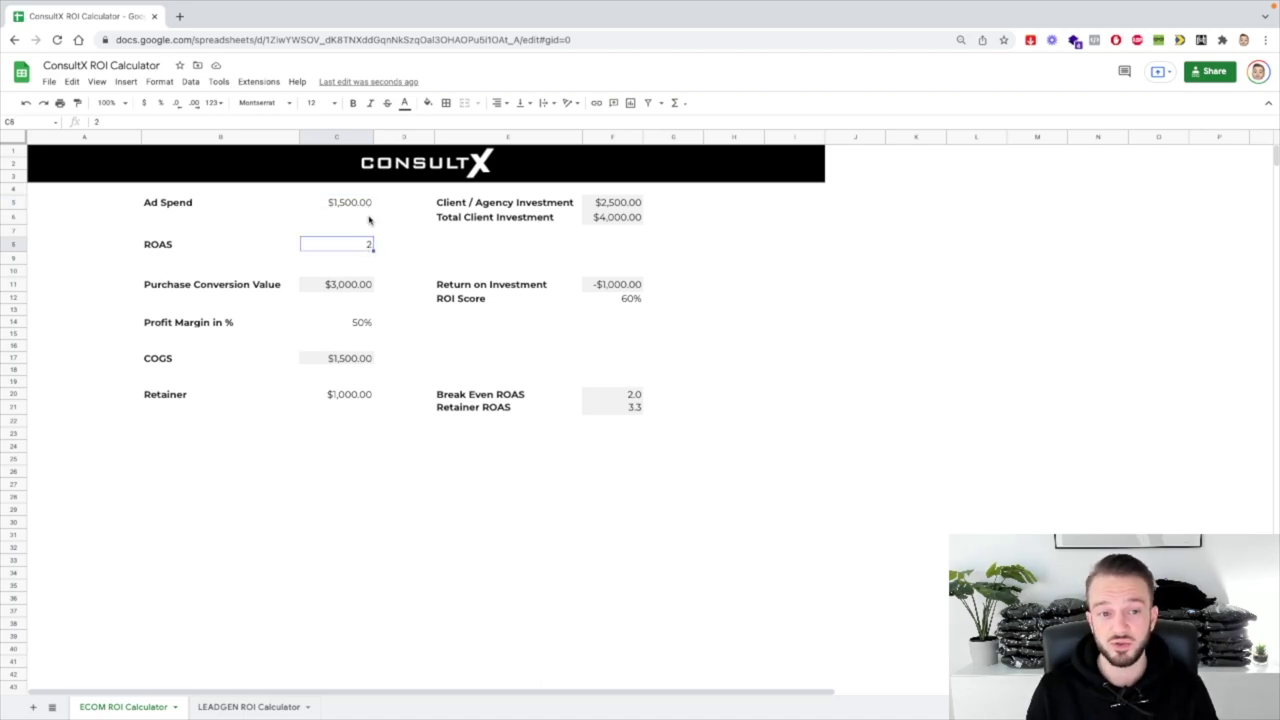
{"action": "left_click", "coordinate": [349, 287]}
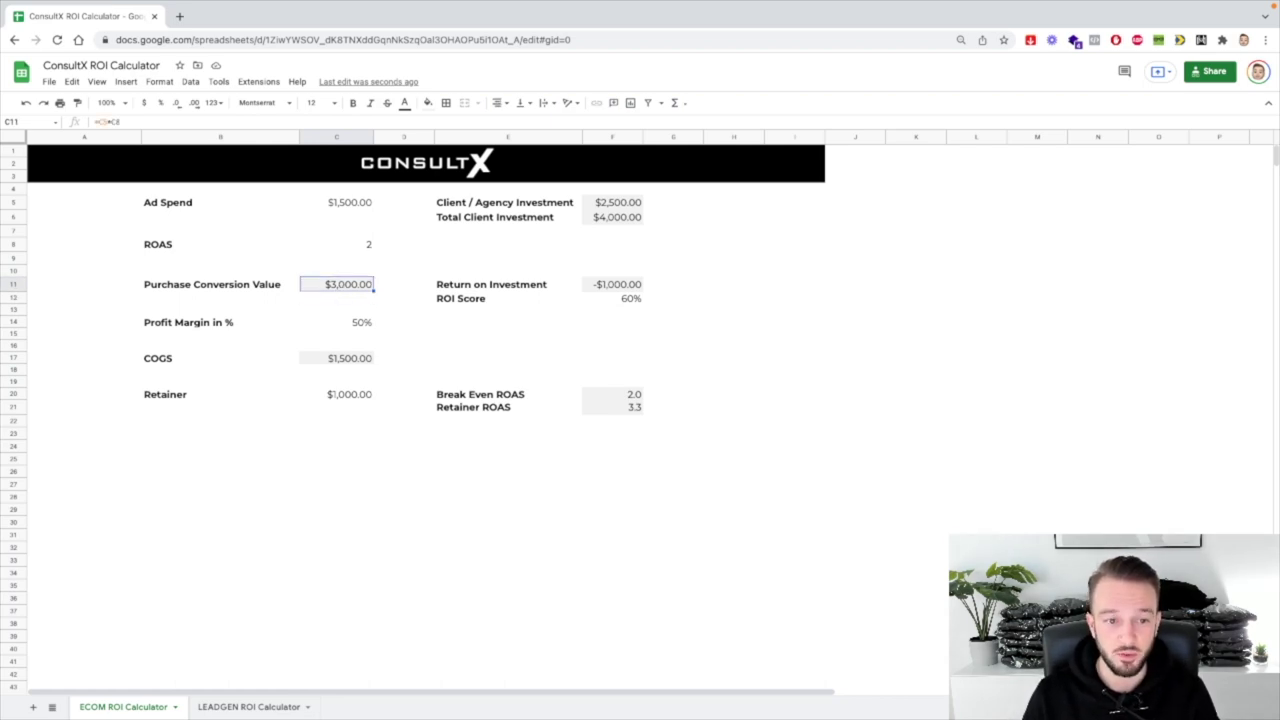
{"action": "key", "text": "Down"}
{"action": "key", "text": "Up"}
{"action": "key", "text": "Up"}
{"action": "key", "text": "Up"}
{"action": "key", "text": "Up"}
{"action": "key", "text": "Up"}
{"action": "key", "text": "Up"}
{"action": "key", "text": "Up"}
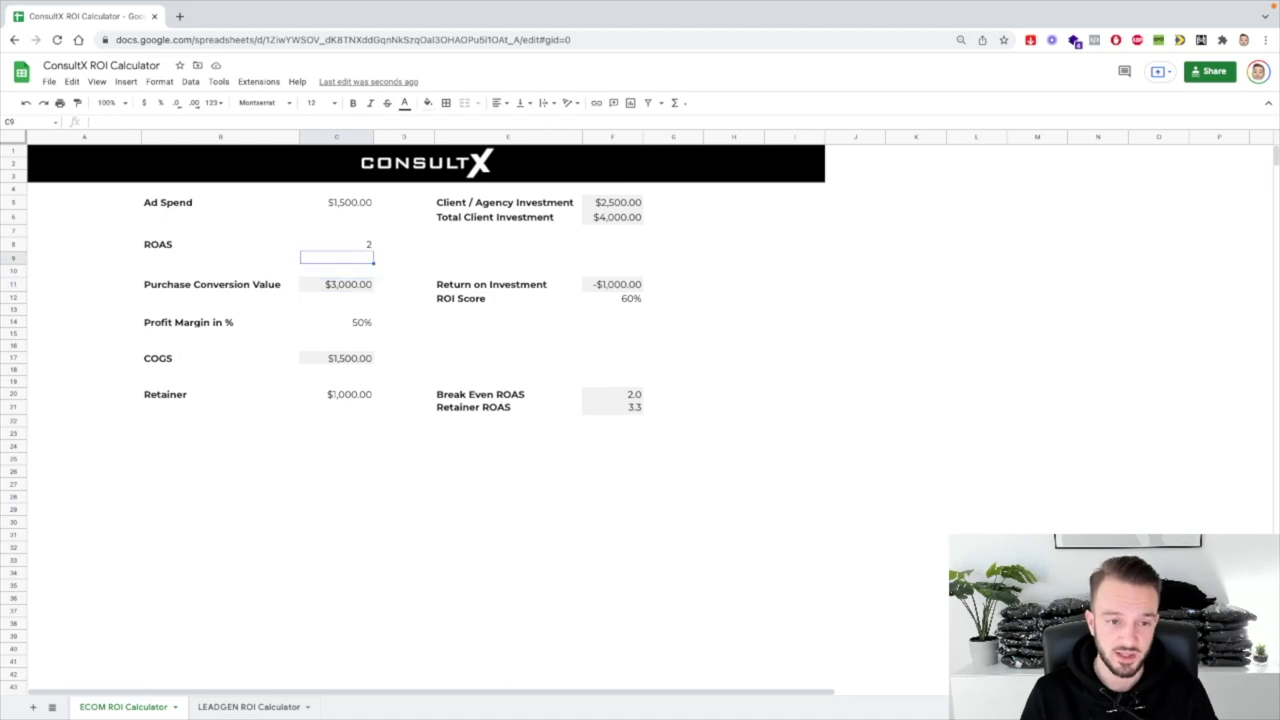
{"action": "key", "text": "Down"}
{"action": "key", "text": "Down"}
{"action": "key", "text": "Down"}
{"action": "key", "text": "Down"}
{"action": "key", "text": "Down"}
{"action": "key", "text": "Down"}
{"action": "key", "text": "Down"}
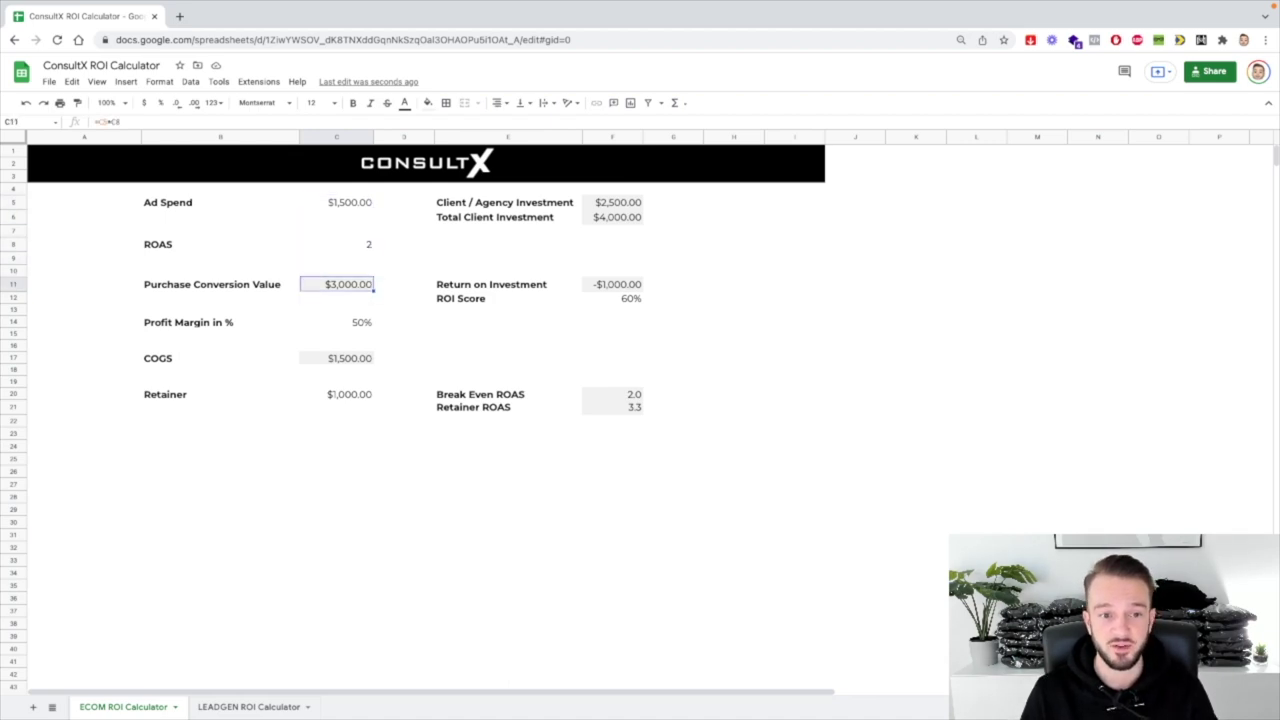
{"action": "key", "text": "Up"}
{"action": "key", "text": "Up"}
{"action": "key", "text": "Up"}
{"action": "key", "text": "Up"}
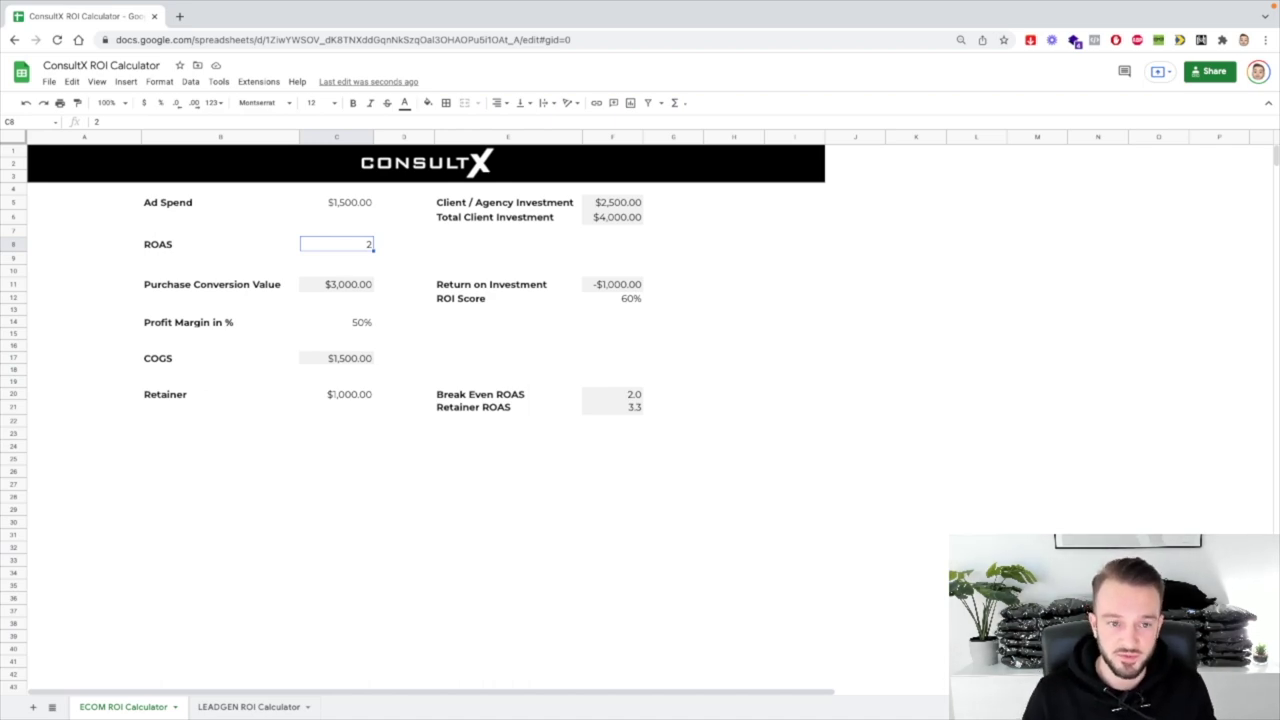
{"action": "left_click", "coordinate": [603, 289]}
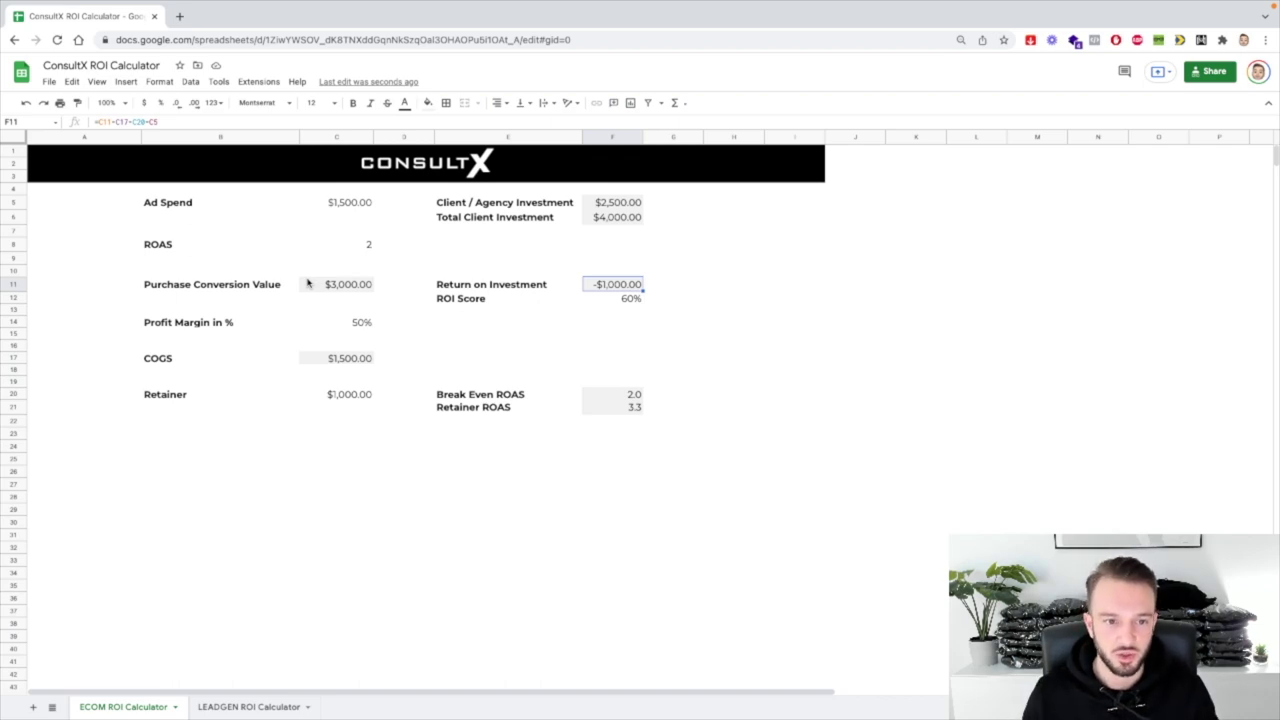
{"action": "left_click", "coordinate": [165, 346]}
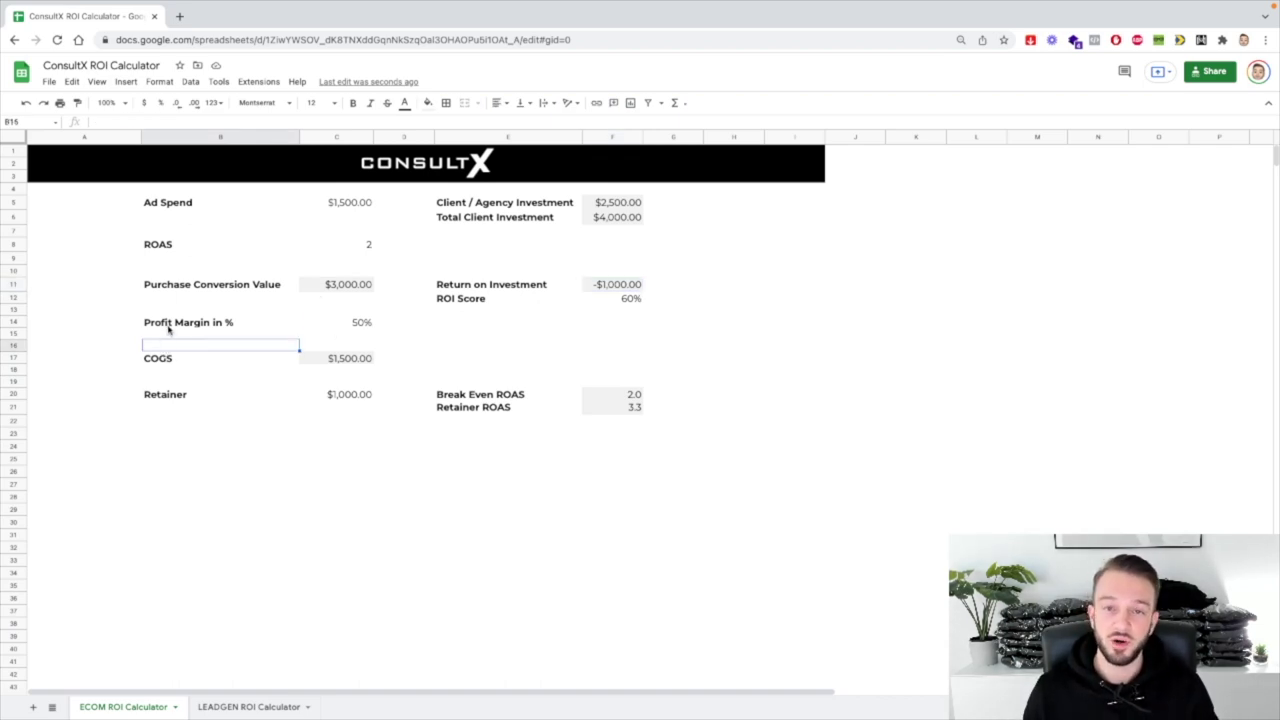
{"action": "left_click", "coordinate": [169, 326]}
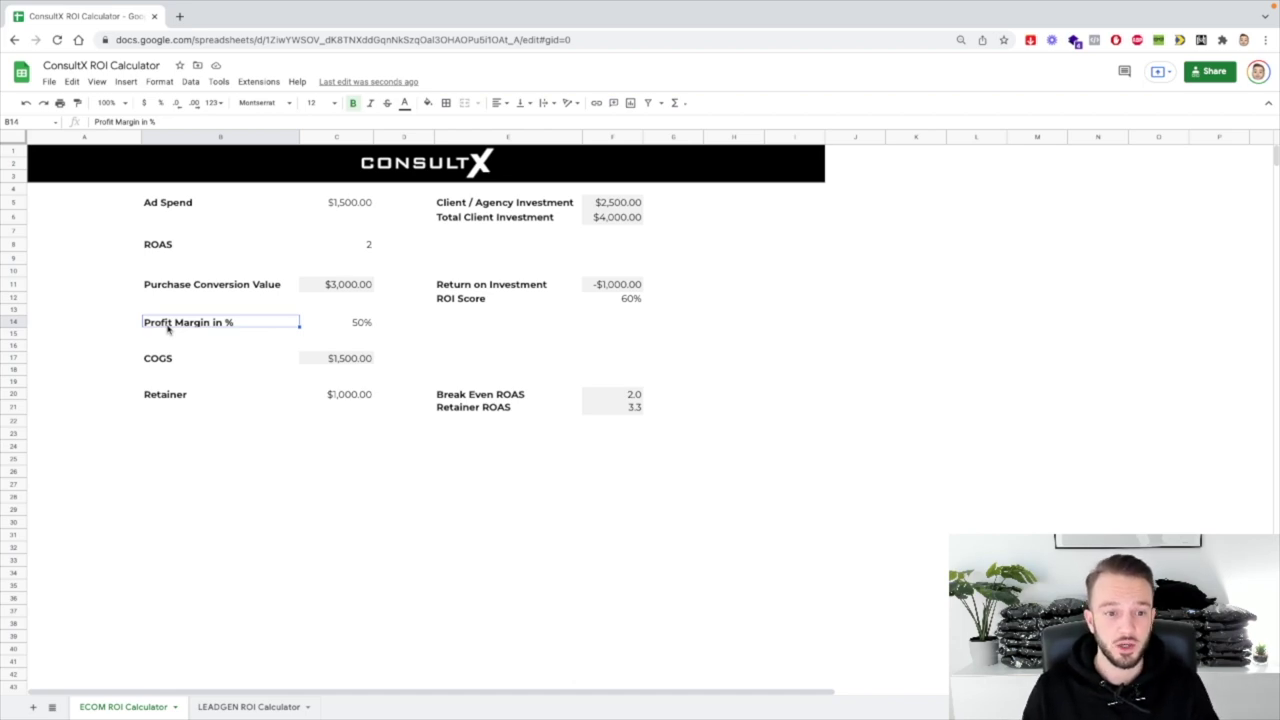
{"action": "key", "text": "Down"}
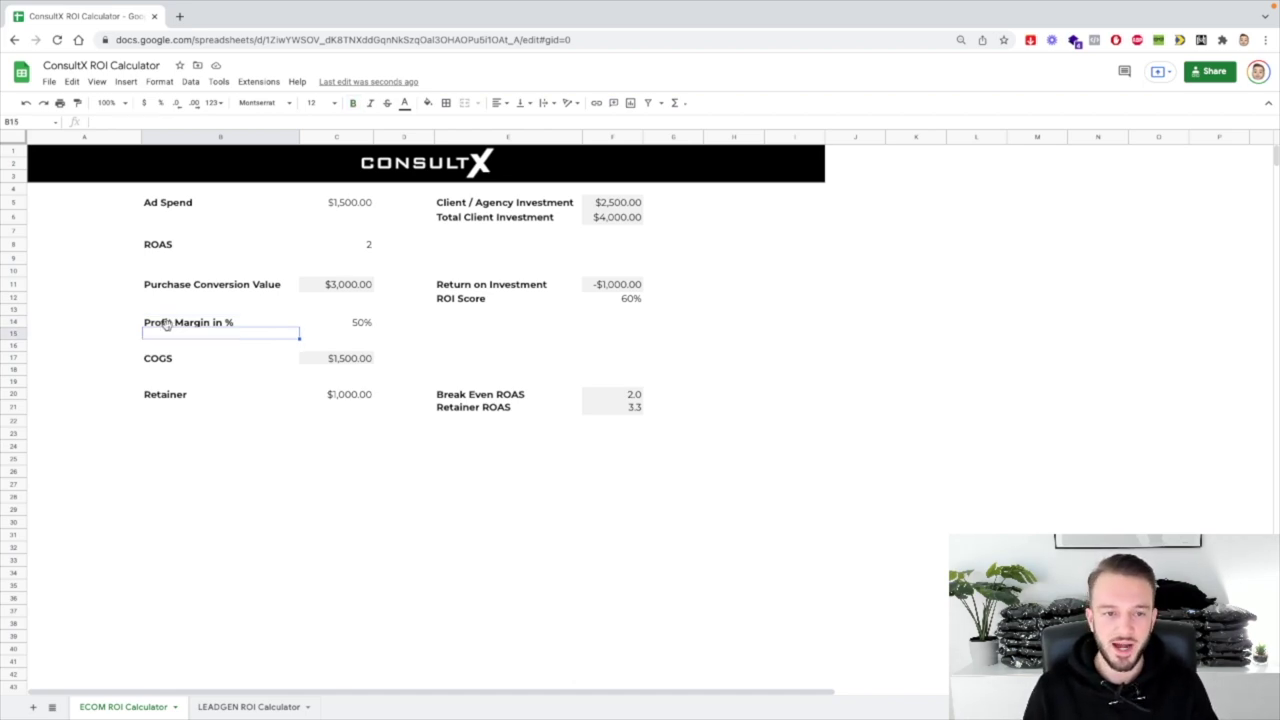
{"action": "key", "text": "Up"}
{"action": "left_click", "coordinate": [336, 322]}
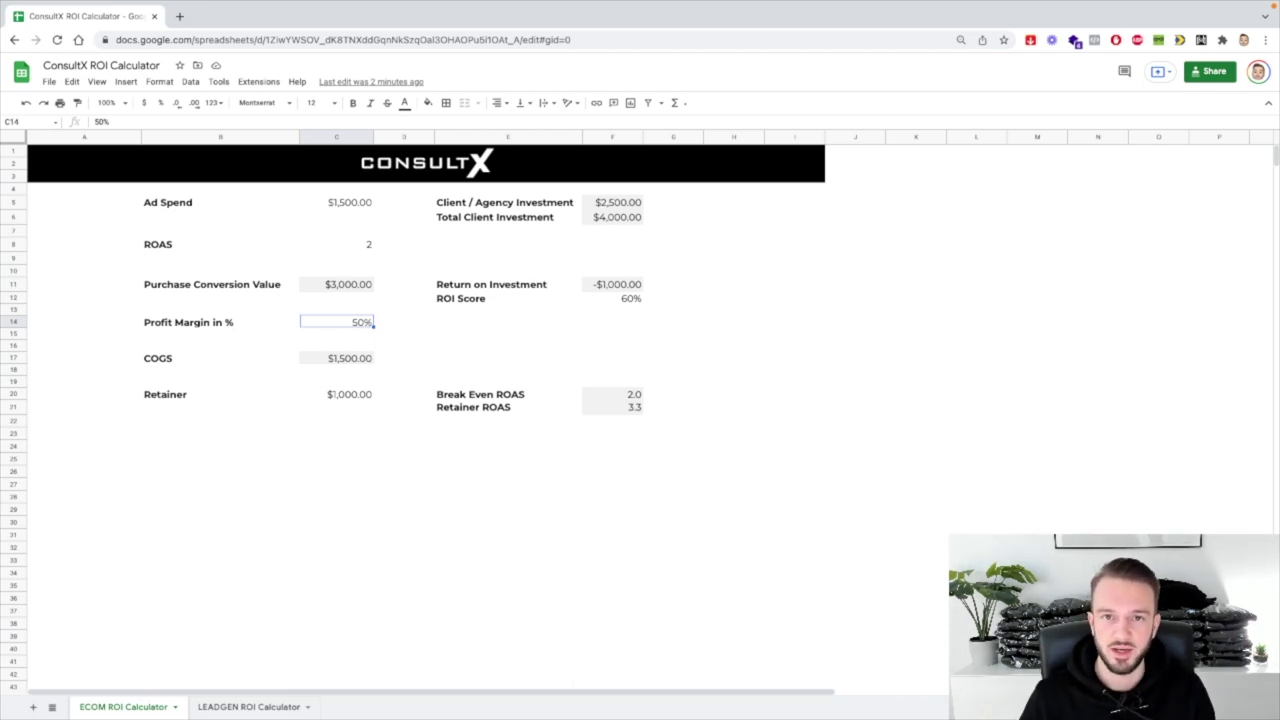
{"action": "left_click", "coordinate": [336, 345]}
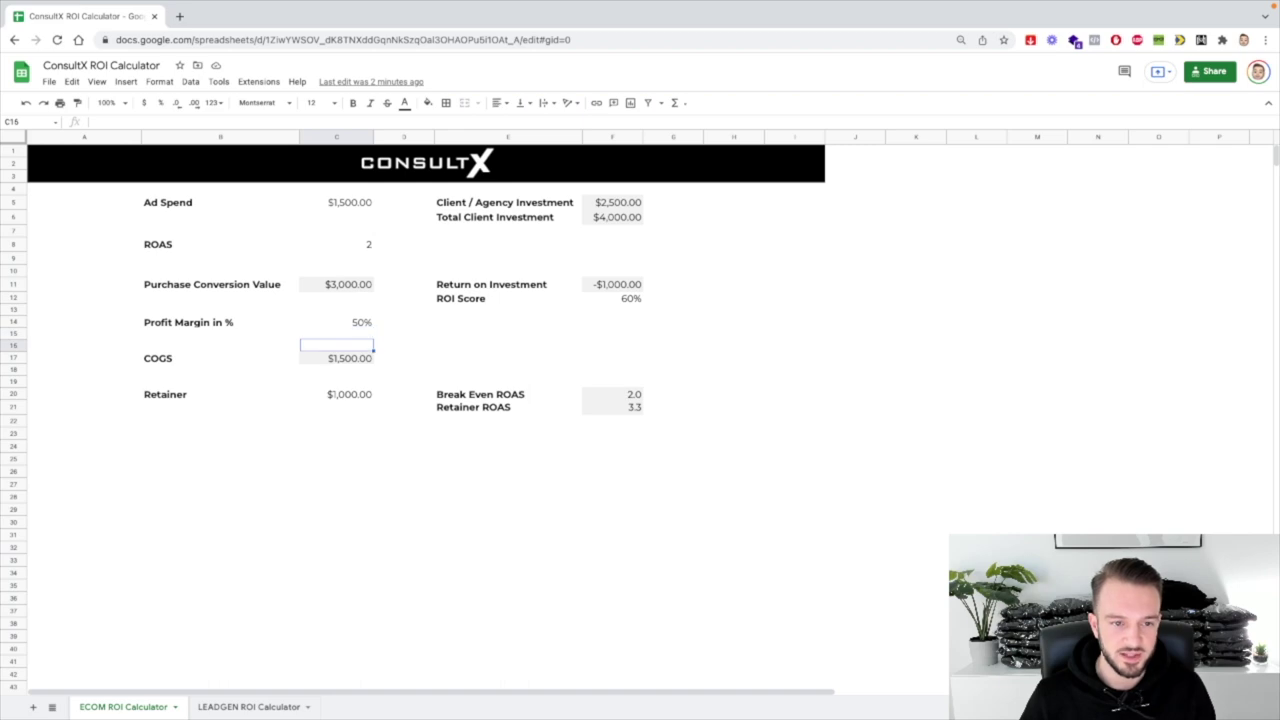
{"action": "left_click", "coordinate": [330, 287]}
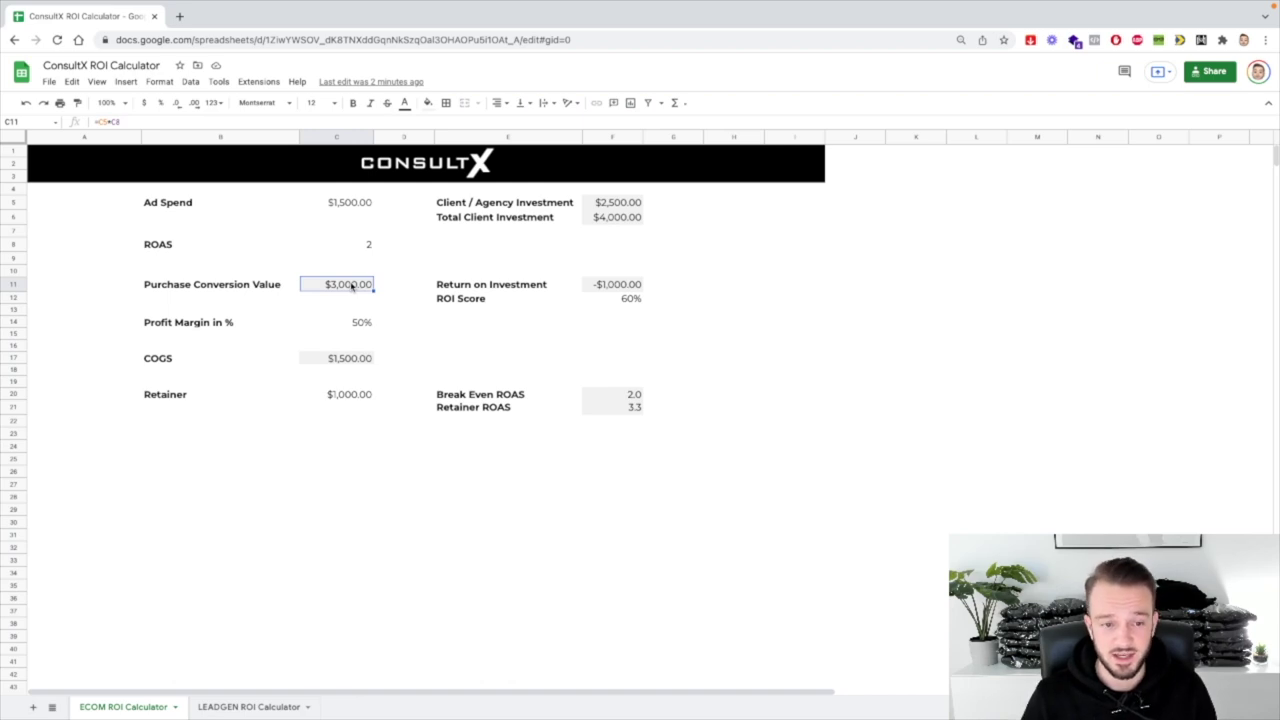
{"action": "left_click", "coordinate": [355, 324]}
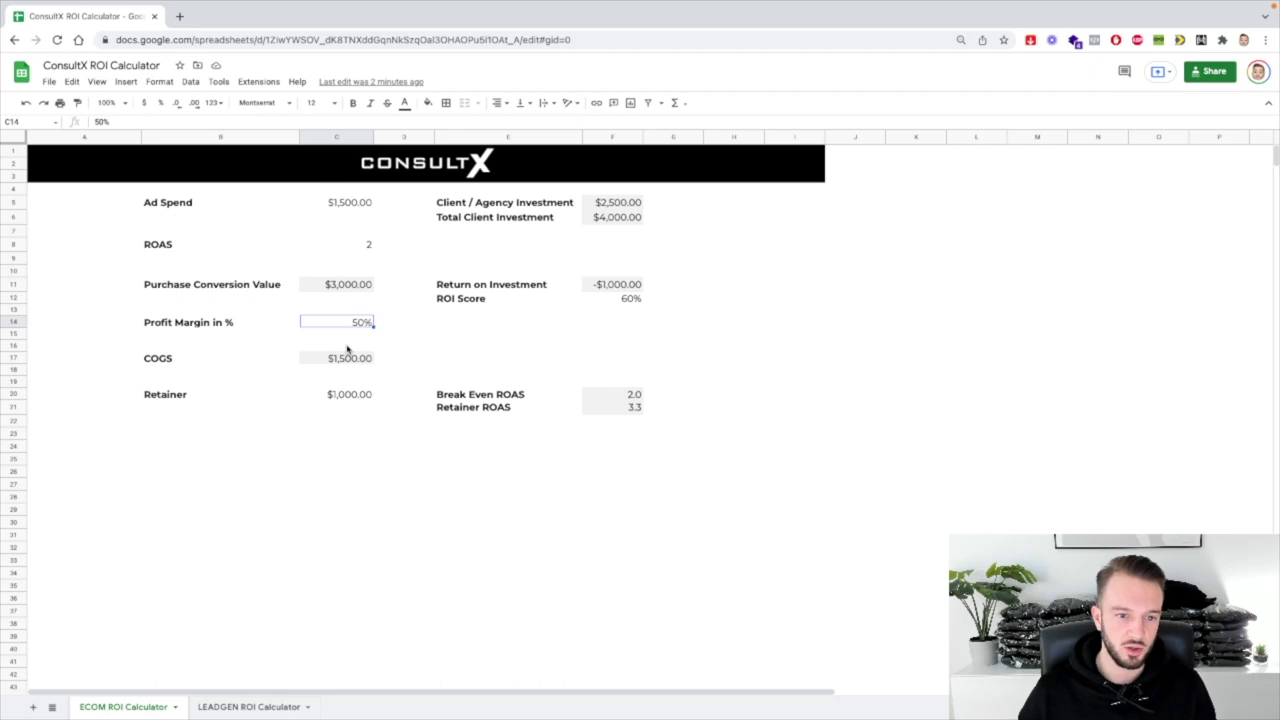
{"action": "left_click", "coordinate": [347, 361]}
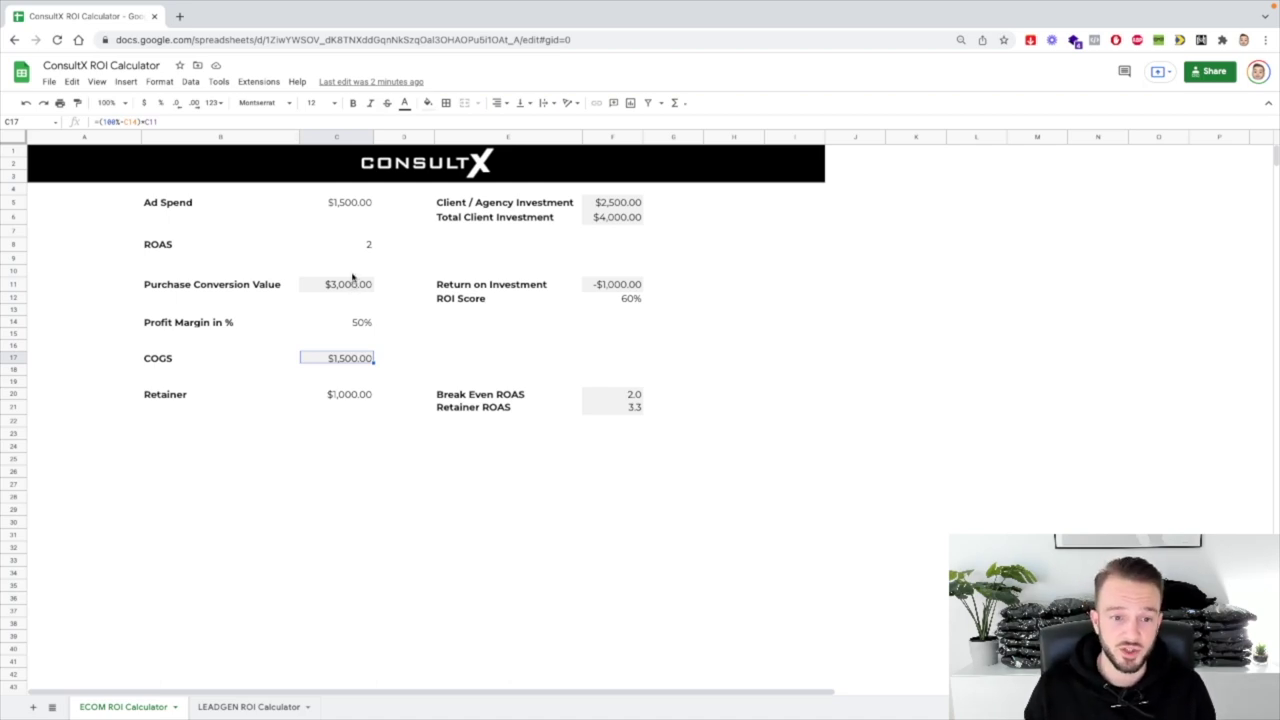
{"action": "left_click", "coordinate": [362, 323]}
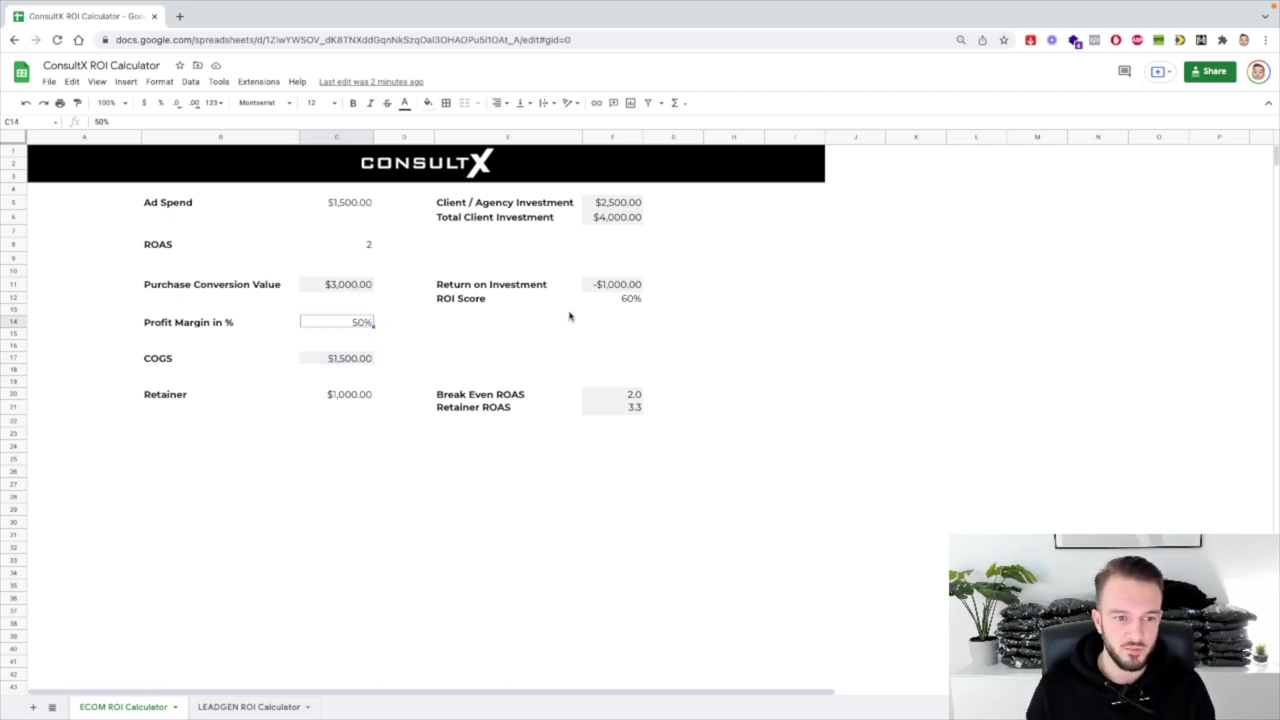
- Try a 20% profit margin, then change it to 80% and check the COGS formula
{"action": "type", "text": "20"}
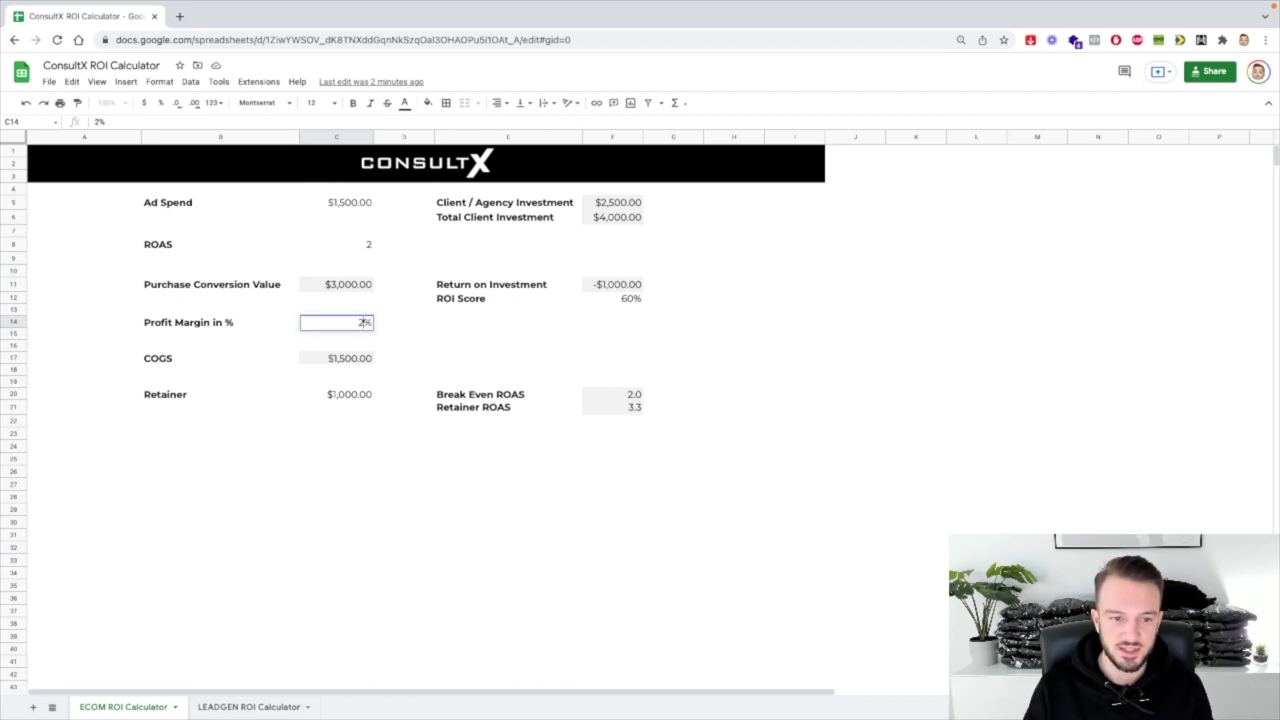
{"action": "key", "text": "Return"}
{"action": "key", "text": "Down"}
{"action": "key", "text": "Down"}
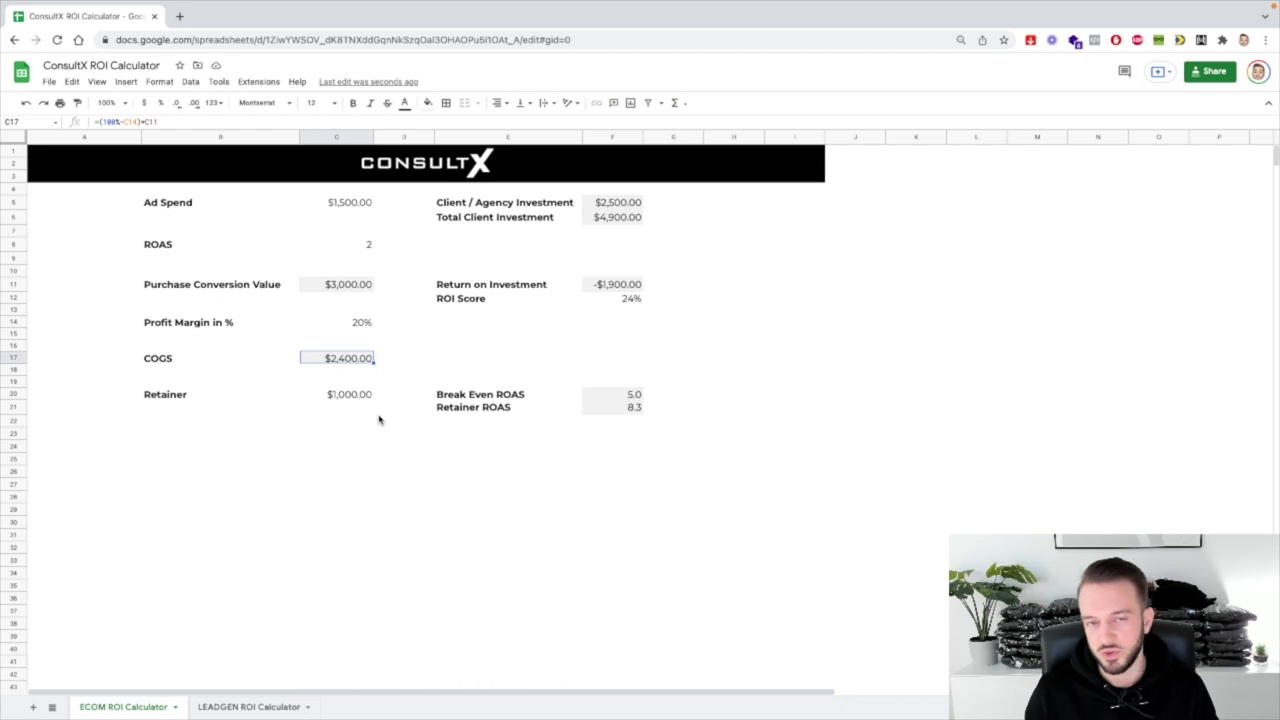
{"action": "left_click", "coordinate": [356, 324]}
{"action": "type", "text": "80"}
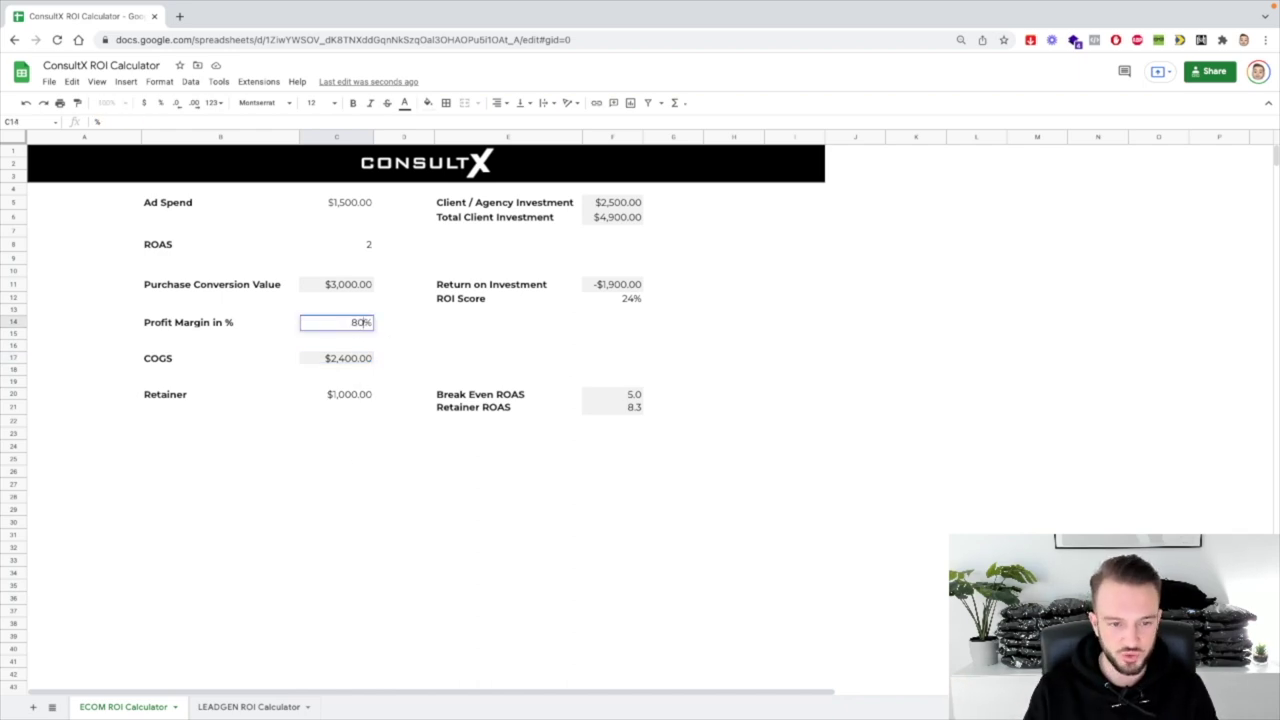
{"action": "key", "text": "Return"}
{"action": "left_click", "coordinate": [354, 362]}
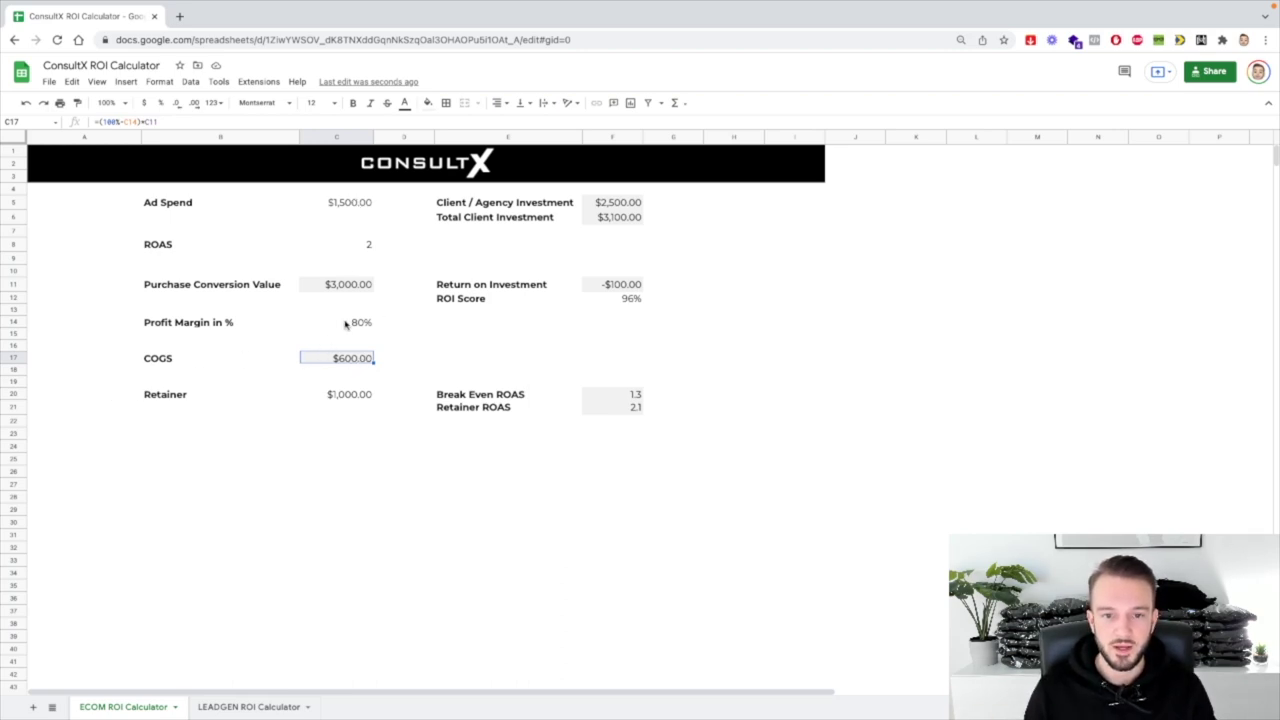
{"action": "left_click", "coordinate": [610, 205]}
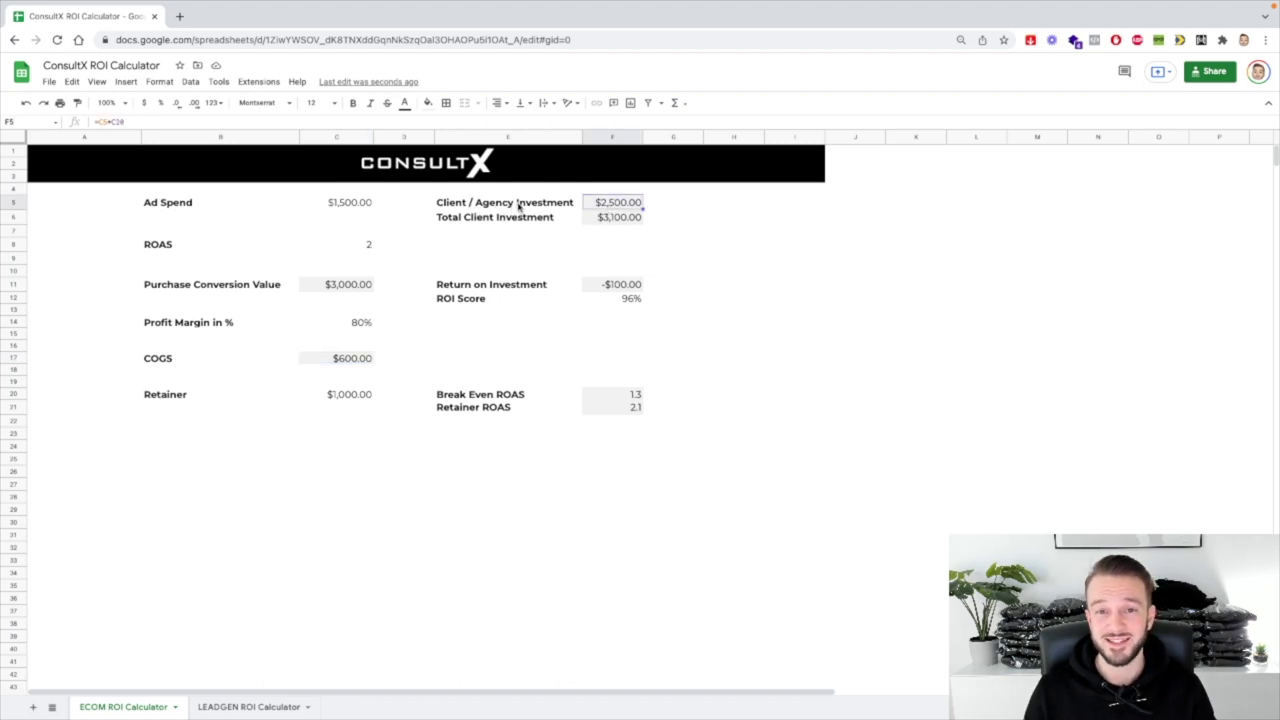
{"action": "left_click", "coordinate": [353, 206]}
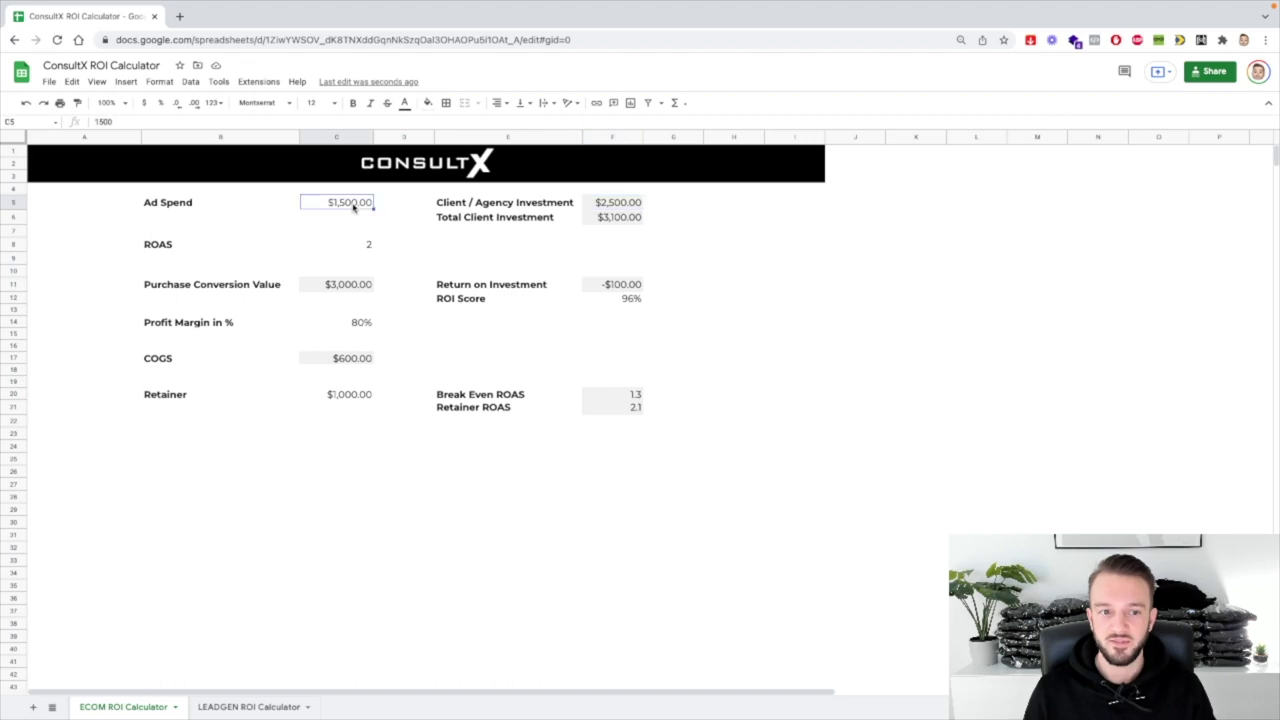
{"action": "left_click", "coordinate": [343, 396]}
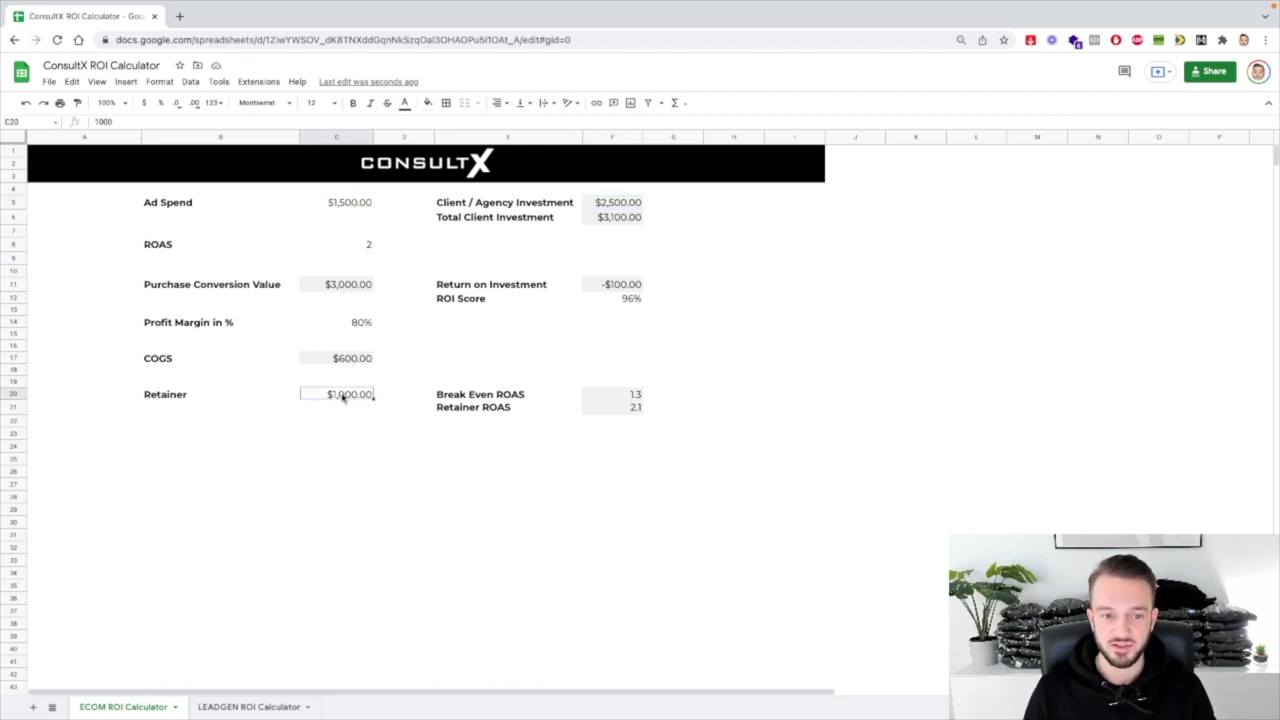
{"action": "left_click", "coordinate": [625, 205]}
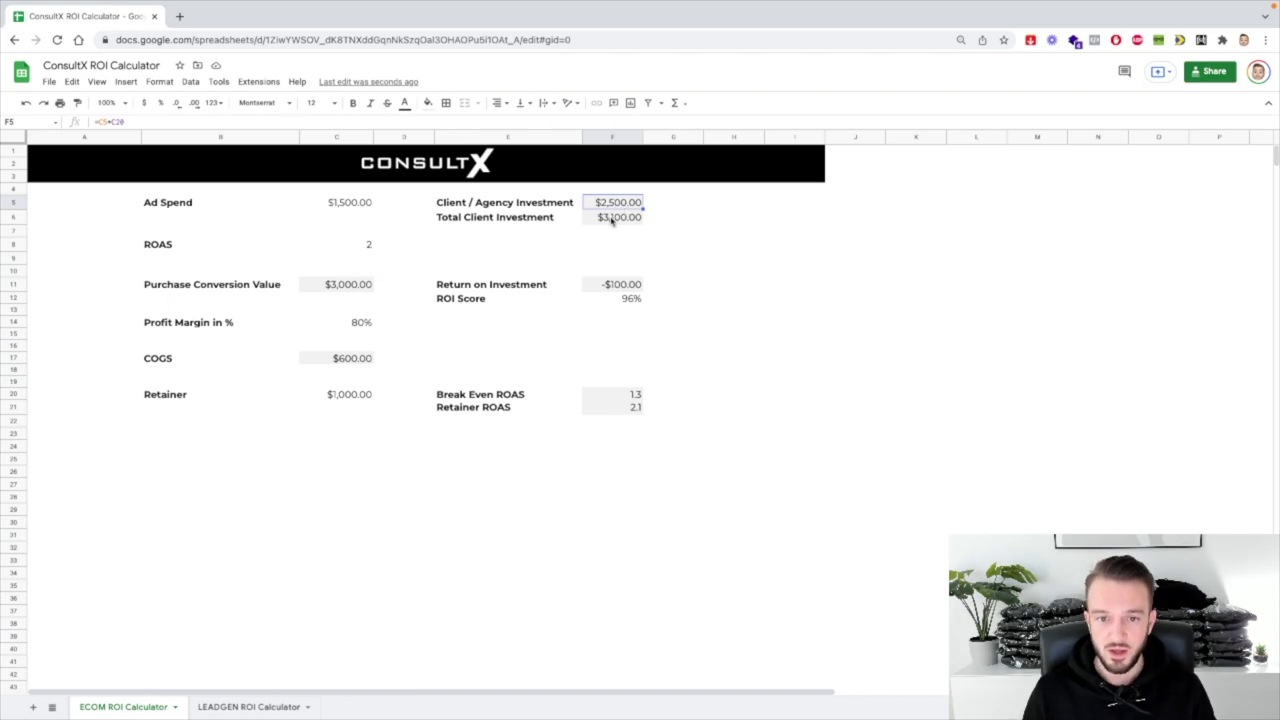
{"action": "left_click", "coordinate": [533, 222]}
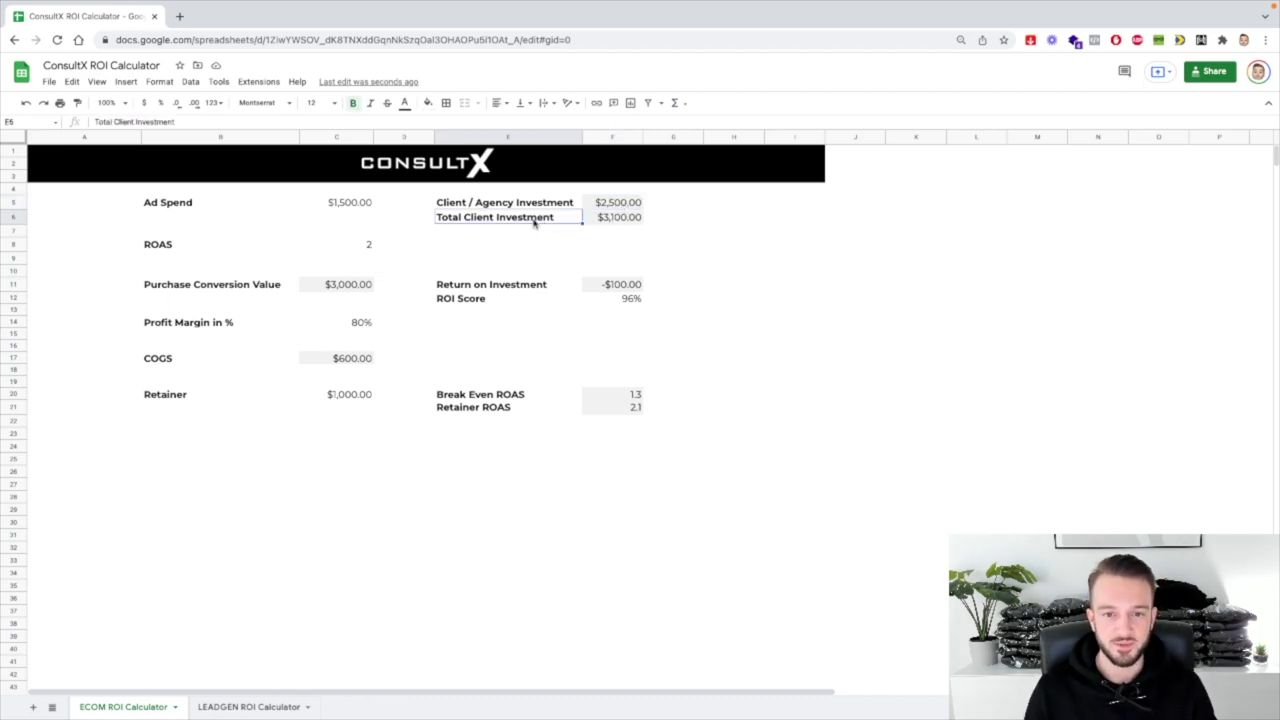
{"action": "left_click", "coordinate": [614, 217]}
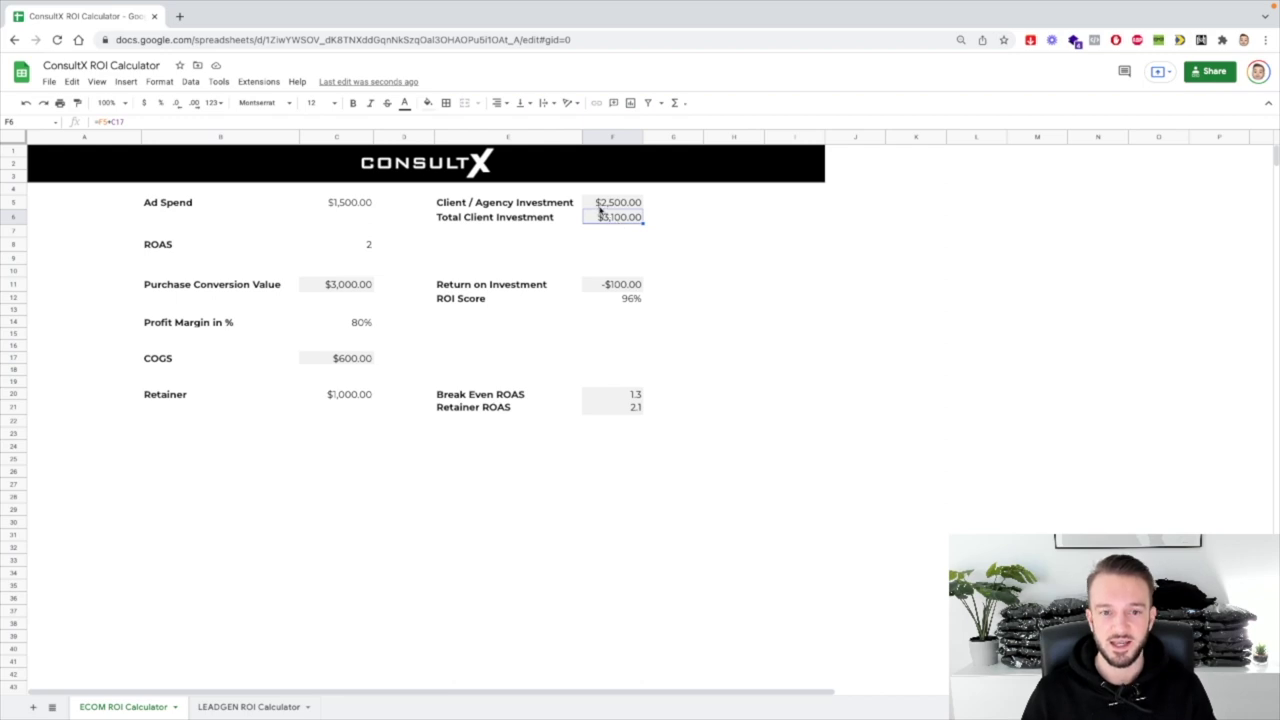
{"action": "left_click", "coordinate": [346, 206]}
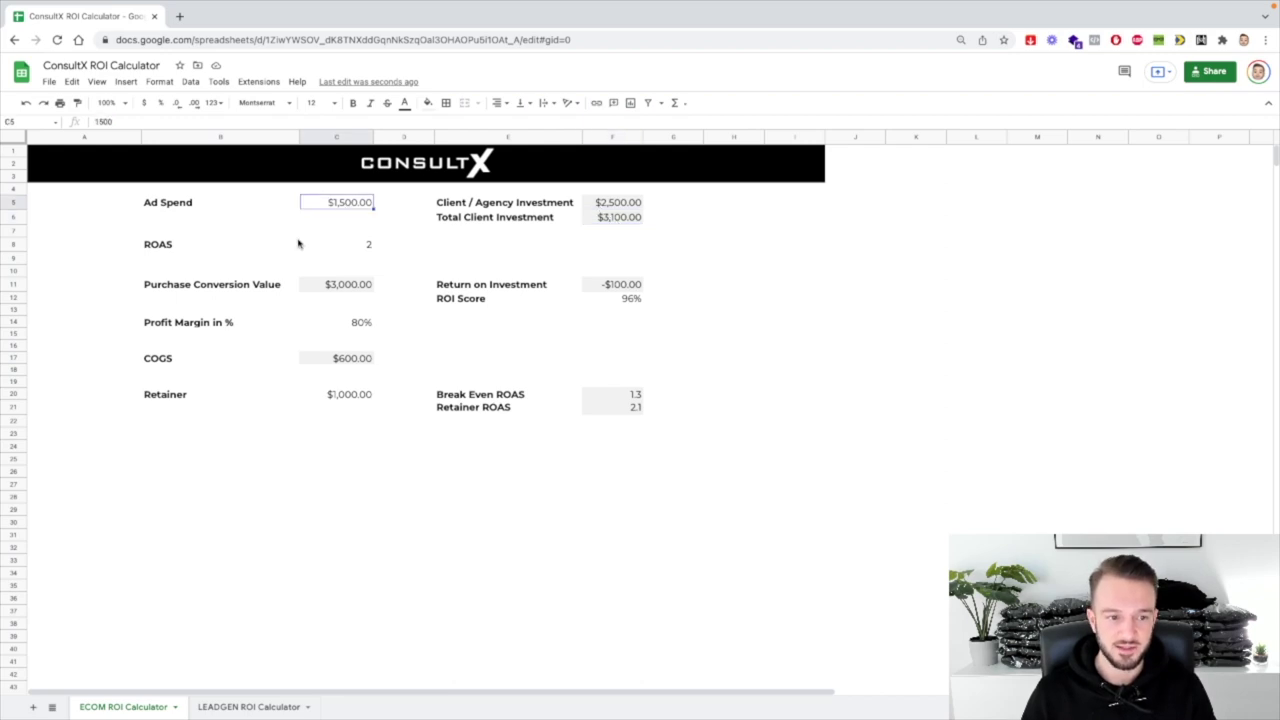
{"action": "left_click", "coordinate": [166, 357]}
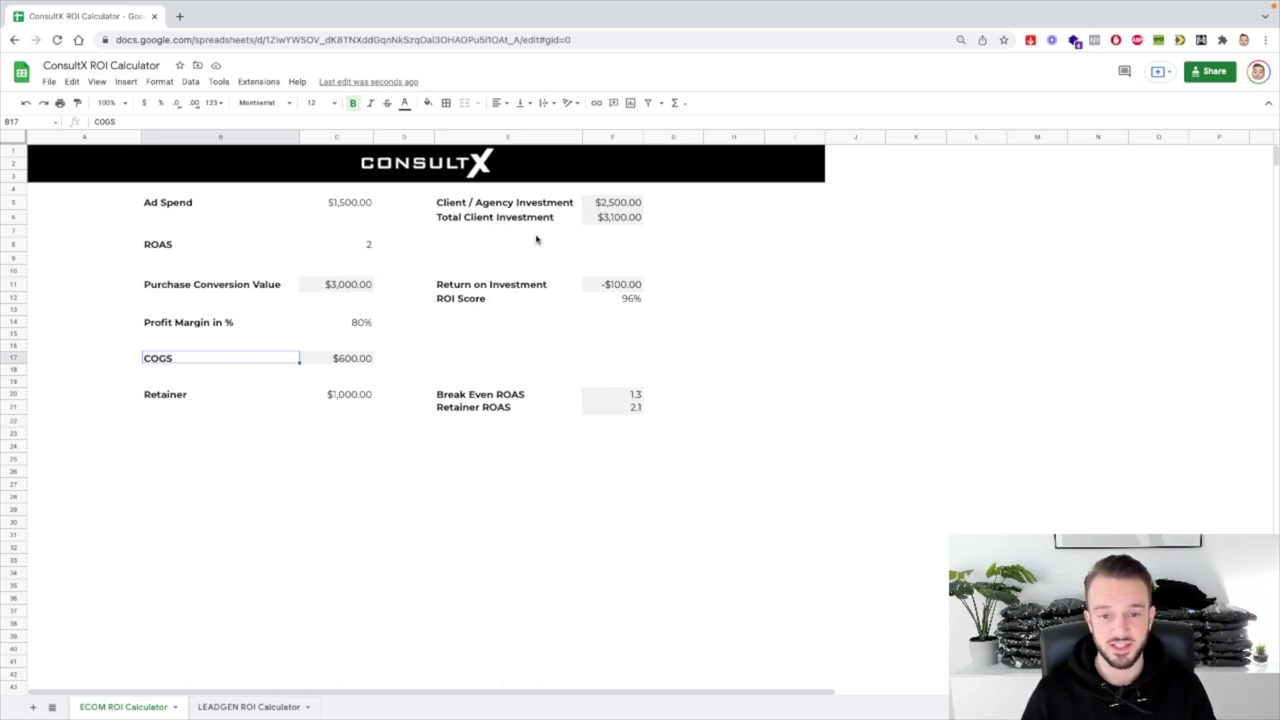
{"action": "left_click", "coordinate": [603, 205]}
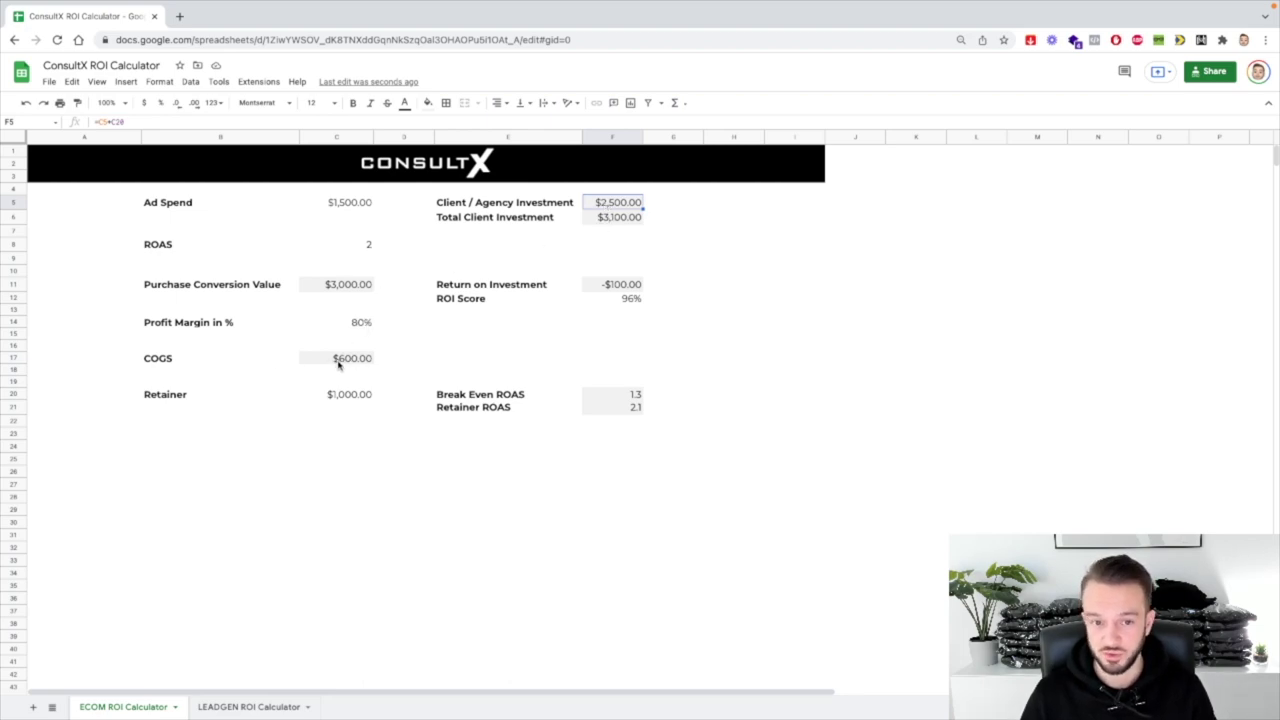
{"action": "left_click", "coordinate": [612, 218]}
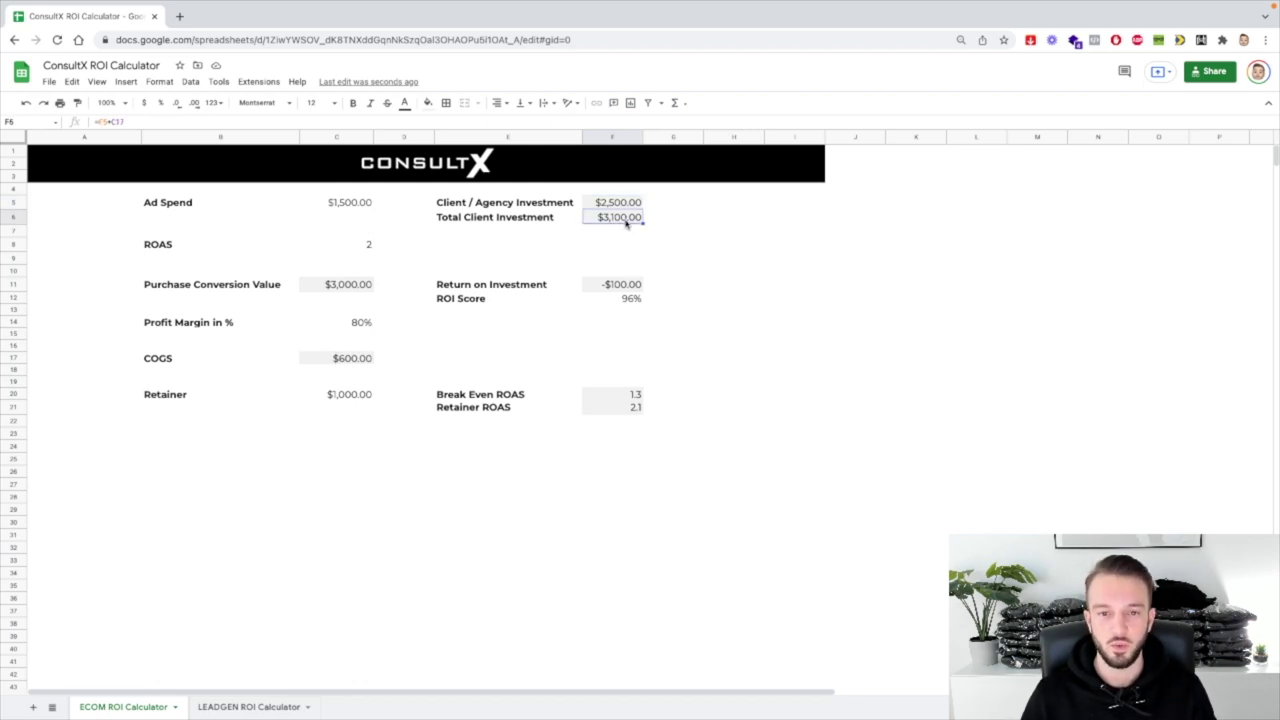
{"action": "left_click", "coordinate": [344, 287]}
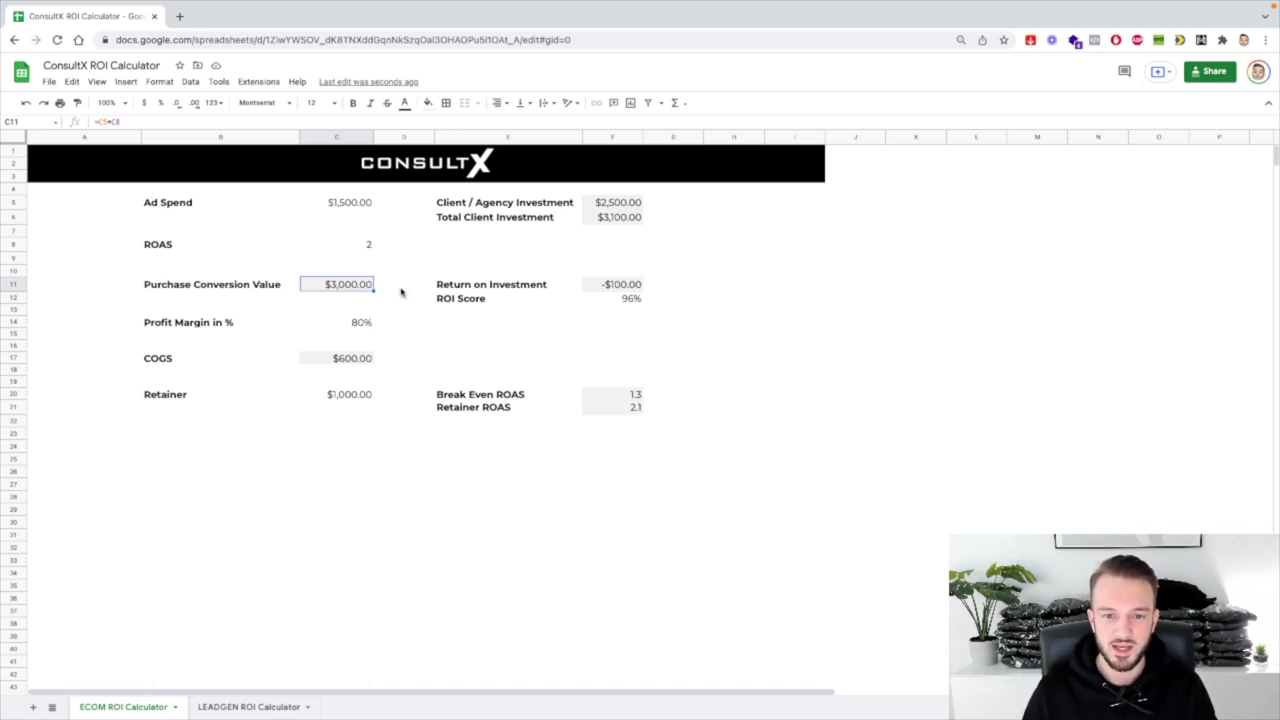
{"action": "left_click", "coordinate": [610, 286]}
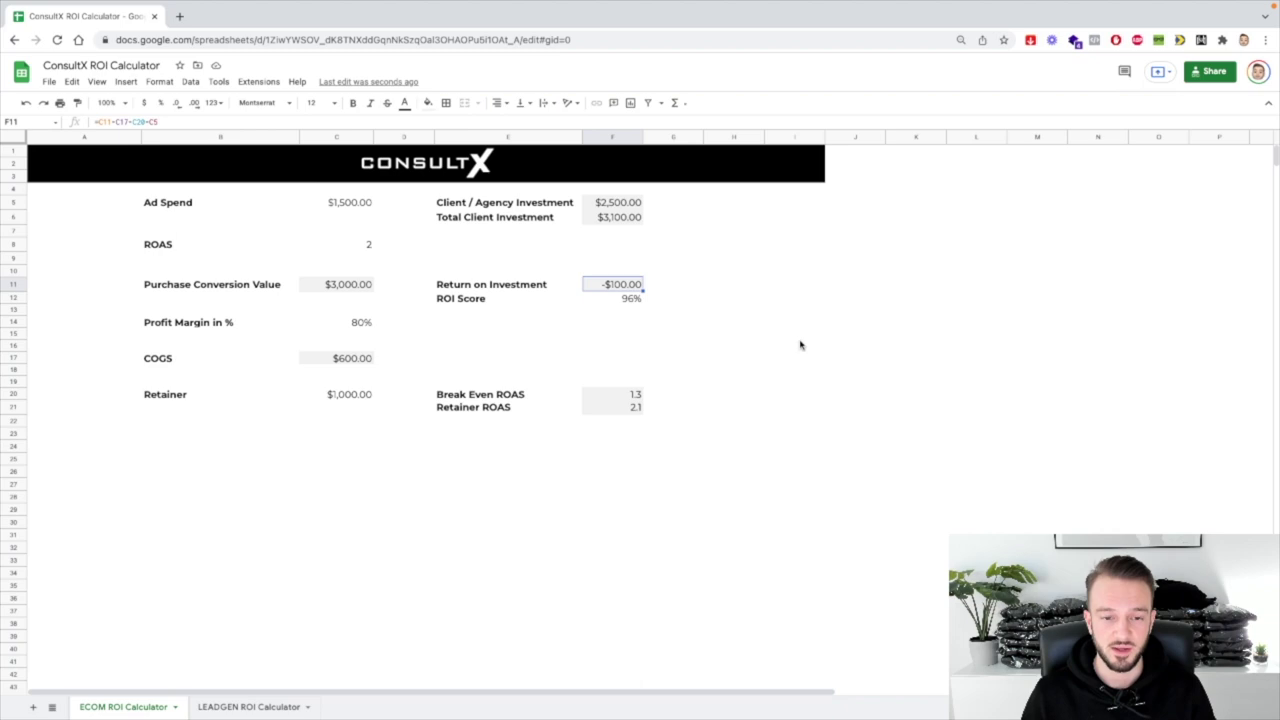
{"action": "left_click", "coordinate": [620, 300]}
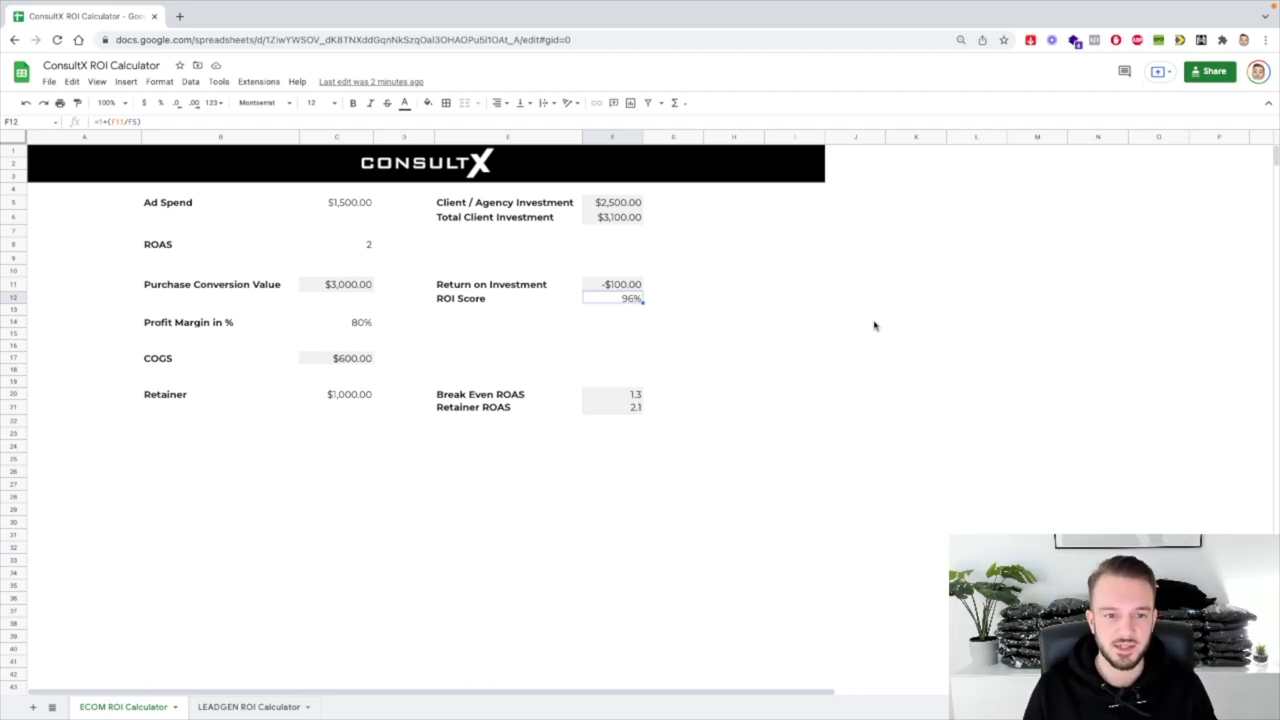
{"action": "left_click", "coordinate": [352, 205]}
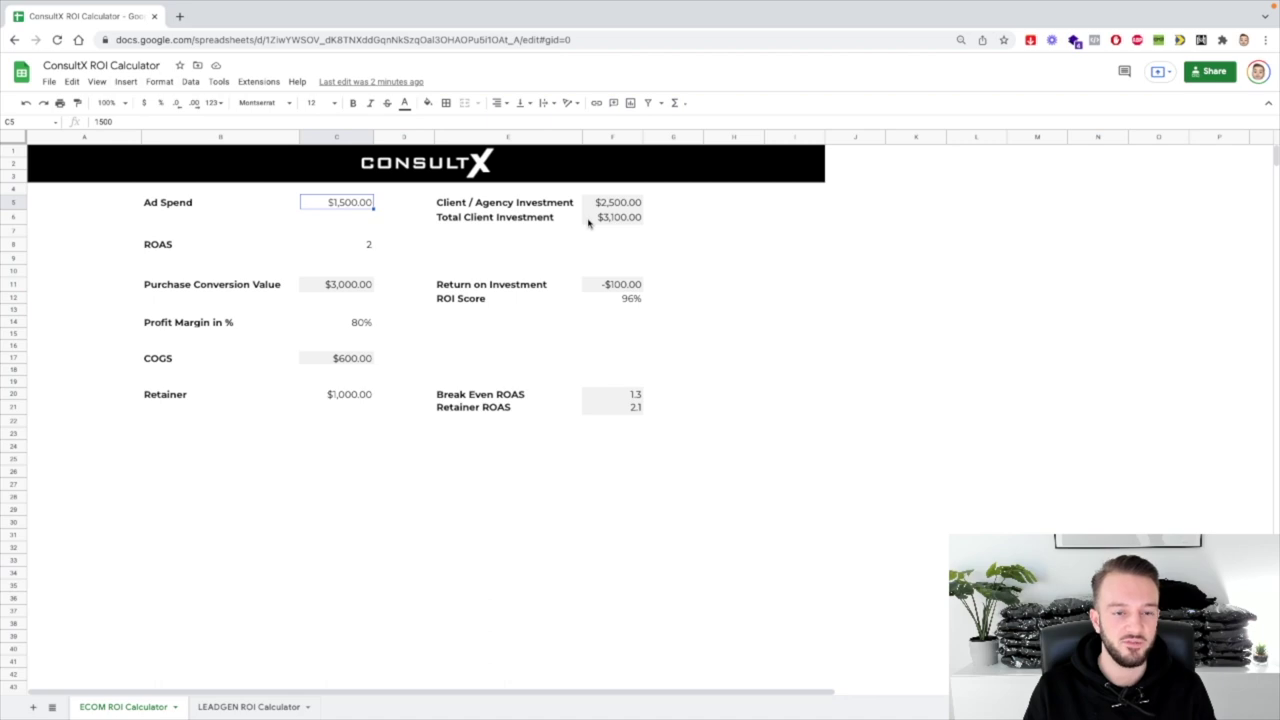
- Enter $5,000 as the Ad Spend and look at the ROAS value
{"action": "type", "text": "5000"}
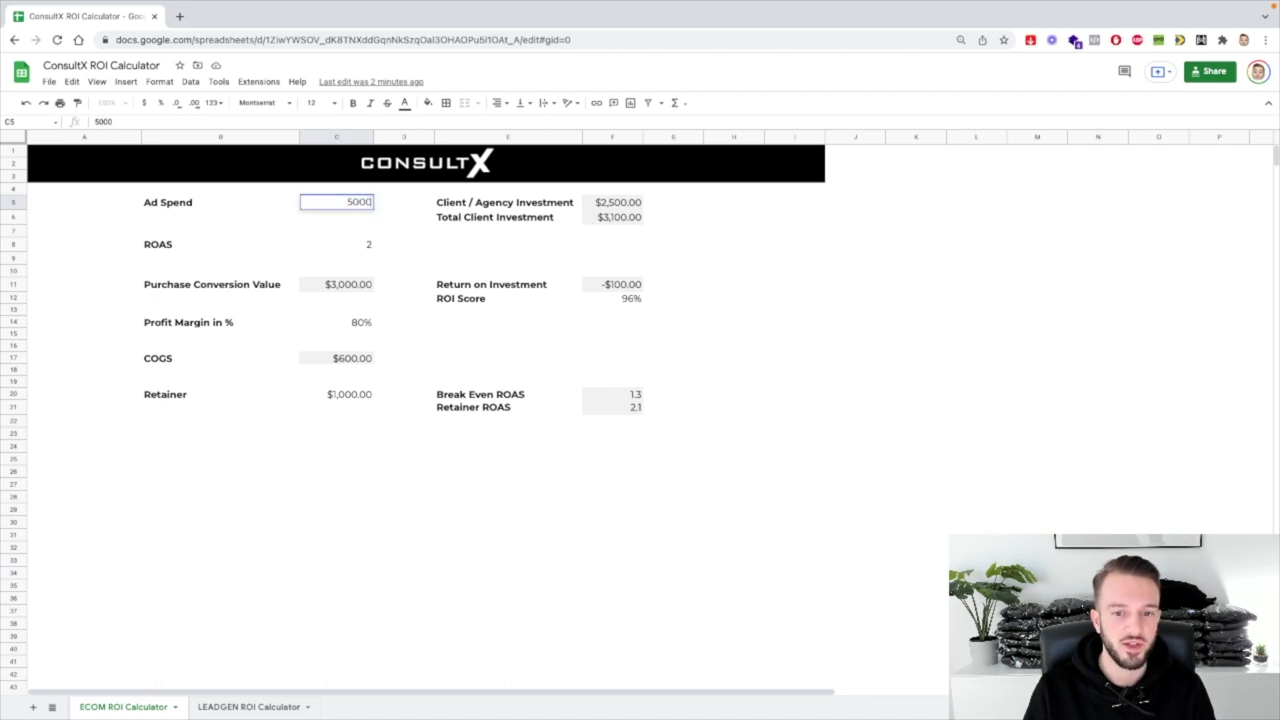
{"action": "key", "text": "Return"}
{"action": "left_click", "coordinate": [336, 202]}
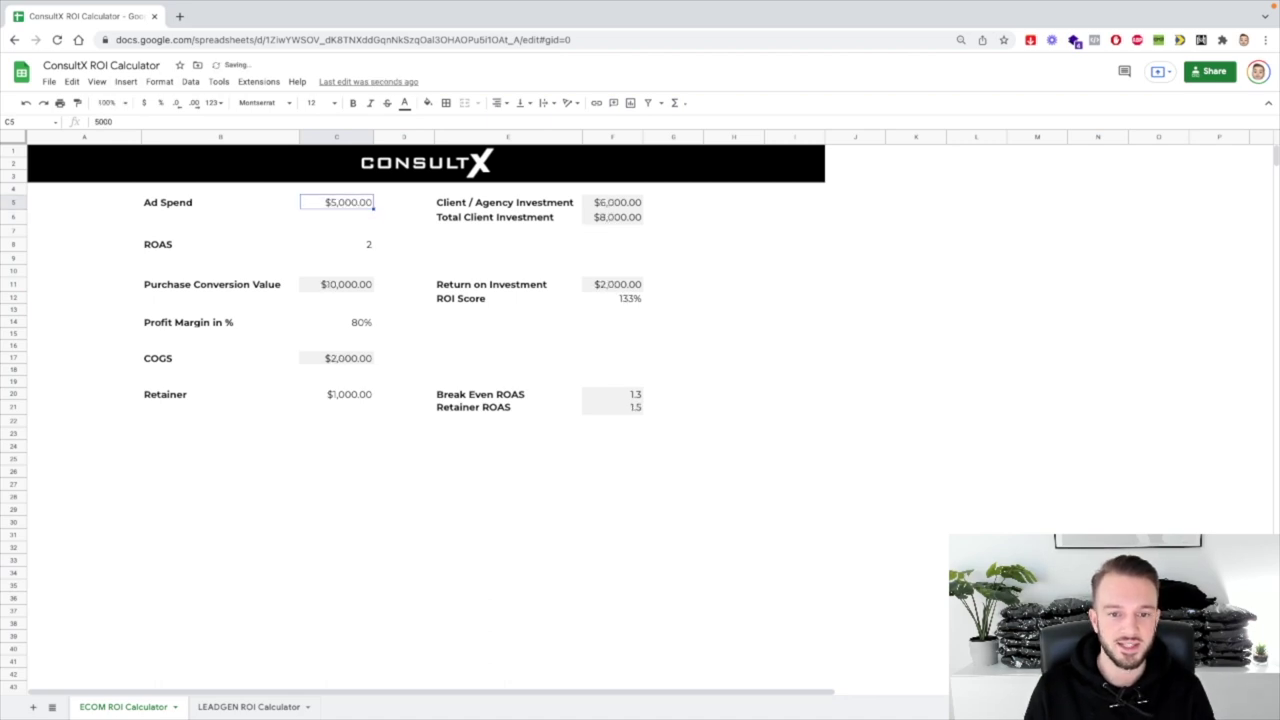
{"action": "left_click", "coordinate": [336, 244]}
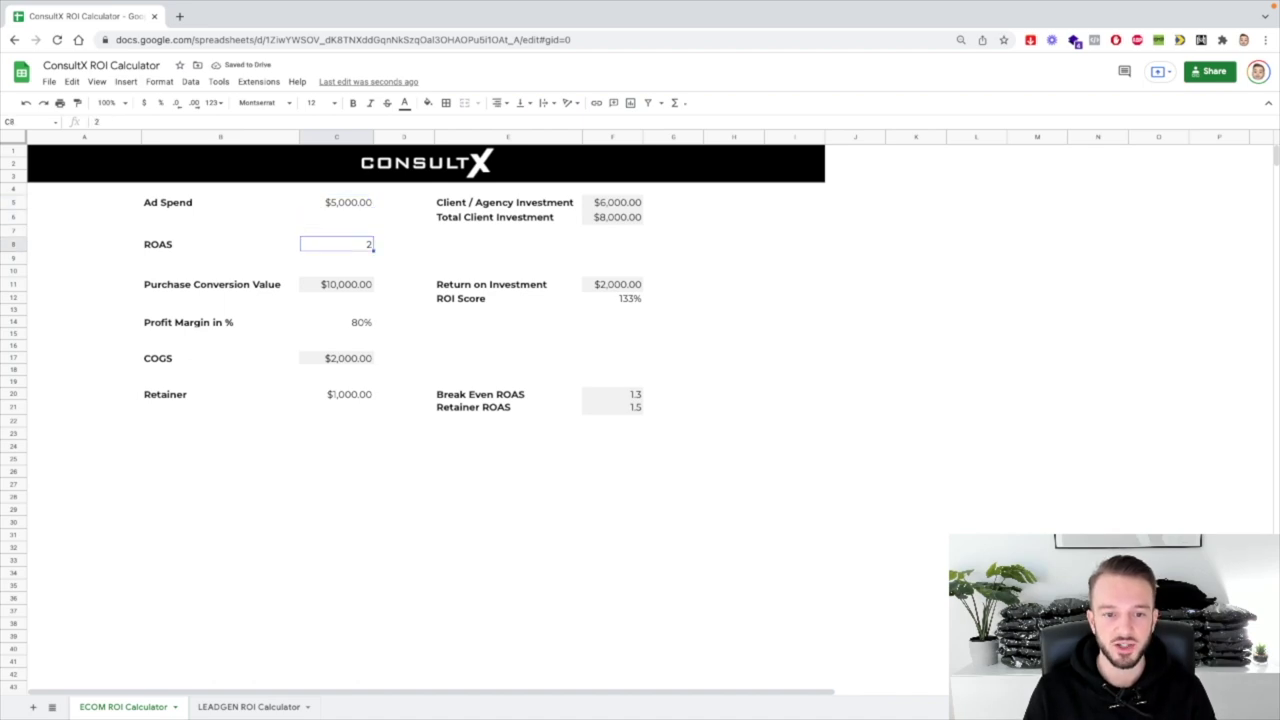
- Check the recalculated Return on Investment and the Retainer value
{"action": "key", "text": "Right"}
{"action": "key", "text": "Right"}
{"action": "key", "text": "Right"}
{"action": "key", "text": "Right"}
{"action": "key", "text": "Down"}
{"action": "key", "text": "Down"}
{"action": "key", "text": "Down"}
{"action": "key", "text": "Right"}
{"action": "key", "text": "Left"}
{"action": "key", "text": "Left"}
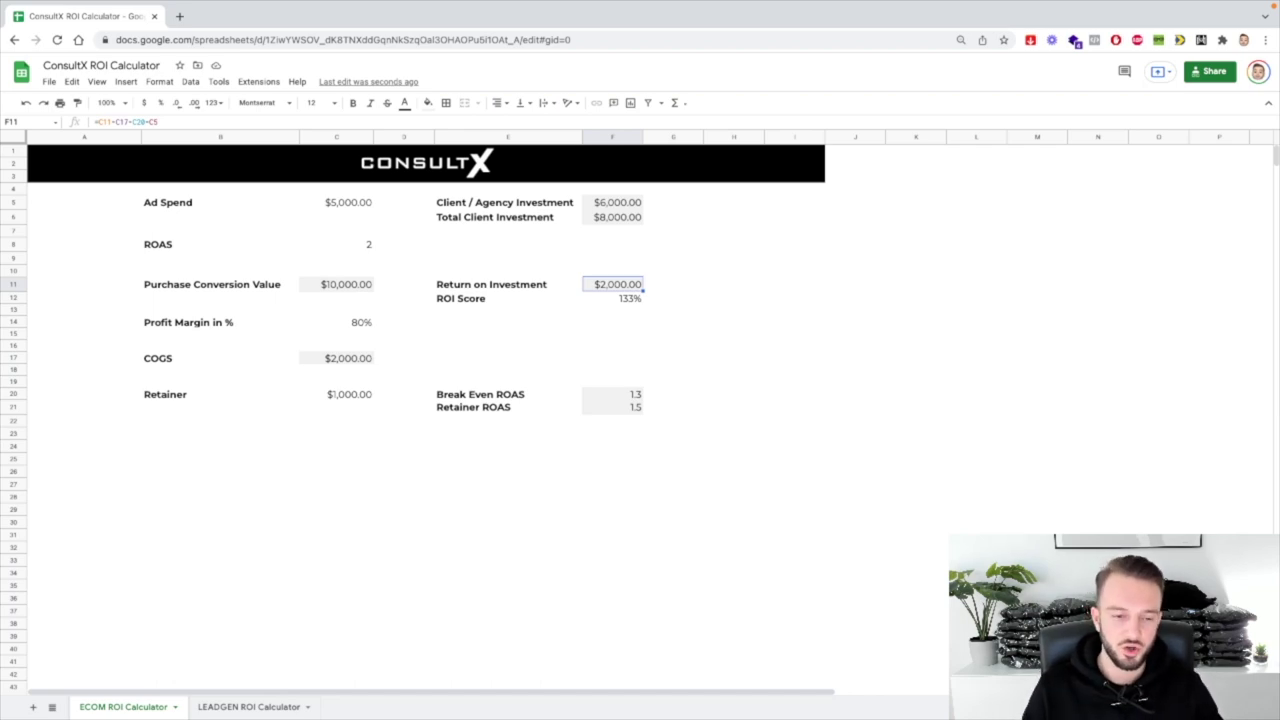
{"action": "left_click", "coordinate": [352, 397]}
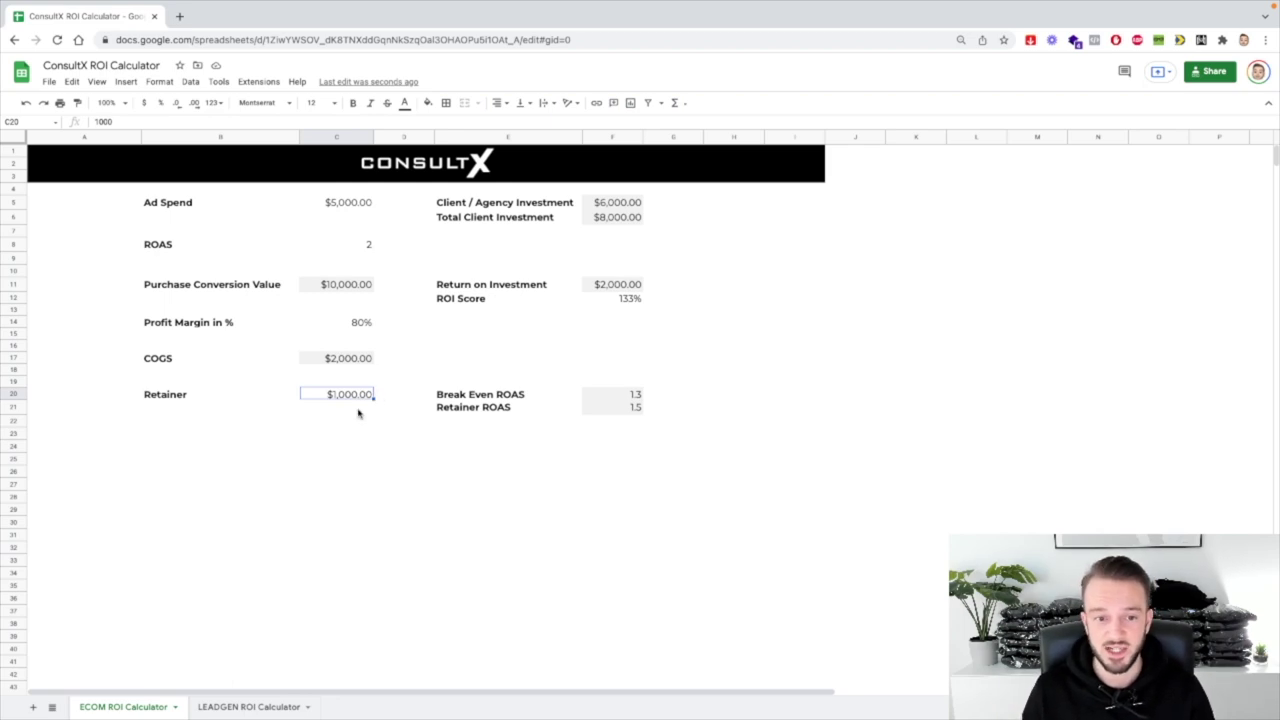
{"action": "left_click", "coordinate": [360, 486]}
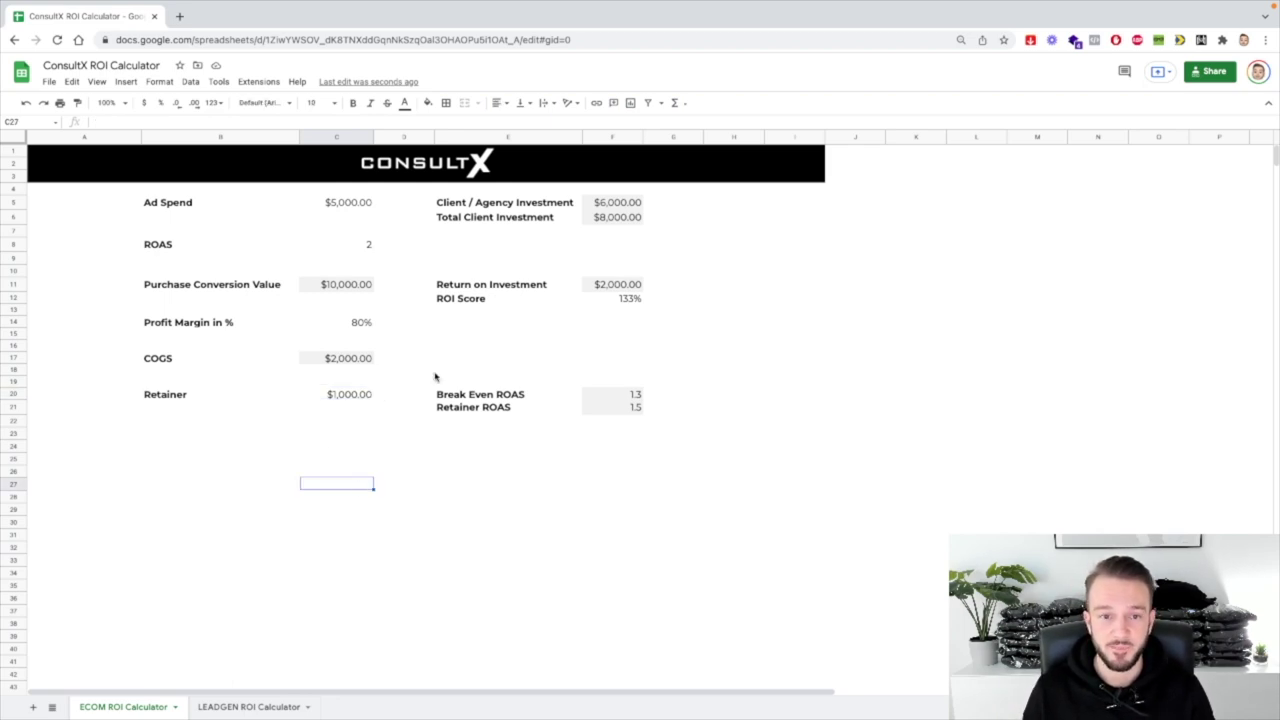
- Review the inputs, then try a $1,000 Ad Spend and check the ROI
{"action": "left_click", "coordinate": [348, 205]}
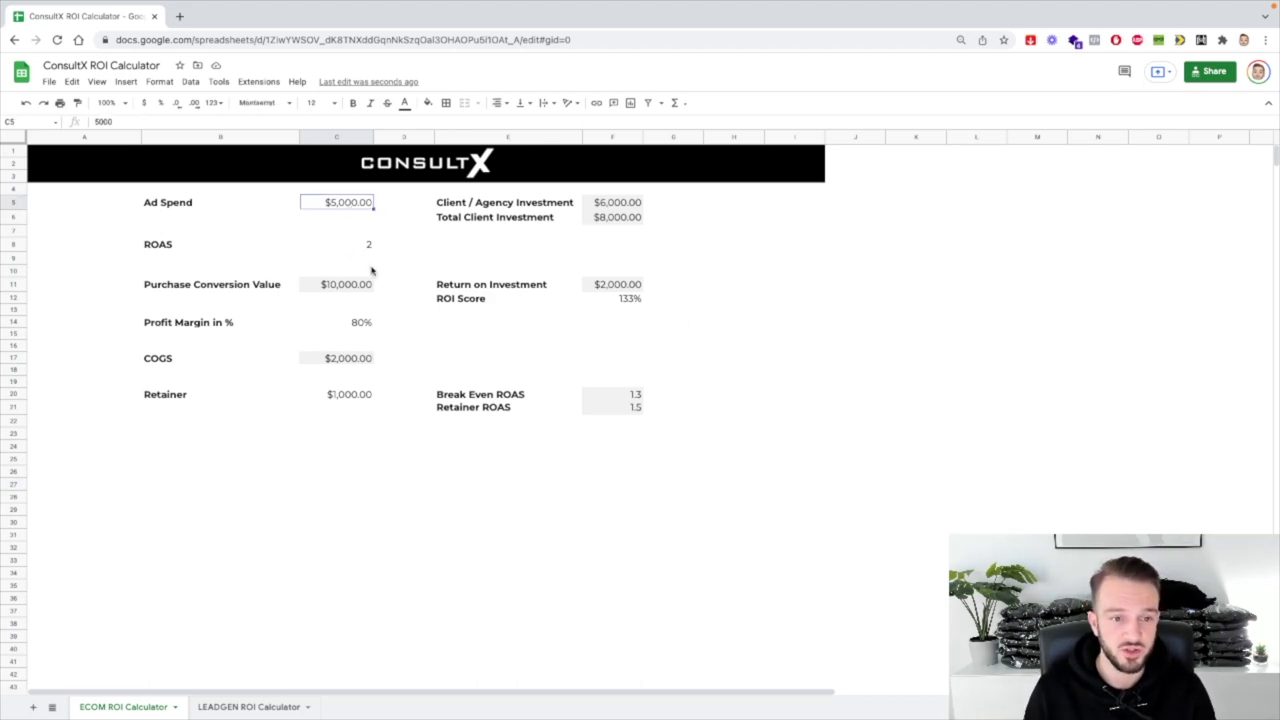
{"action": "left_click", "coordinate": [361, 325]}
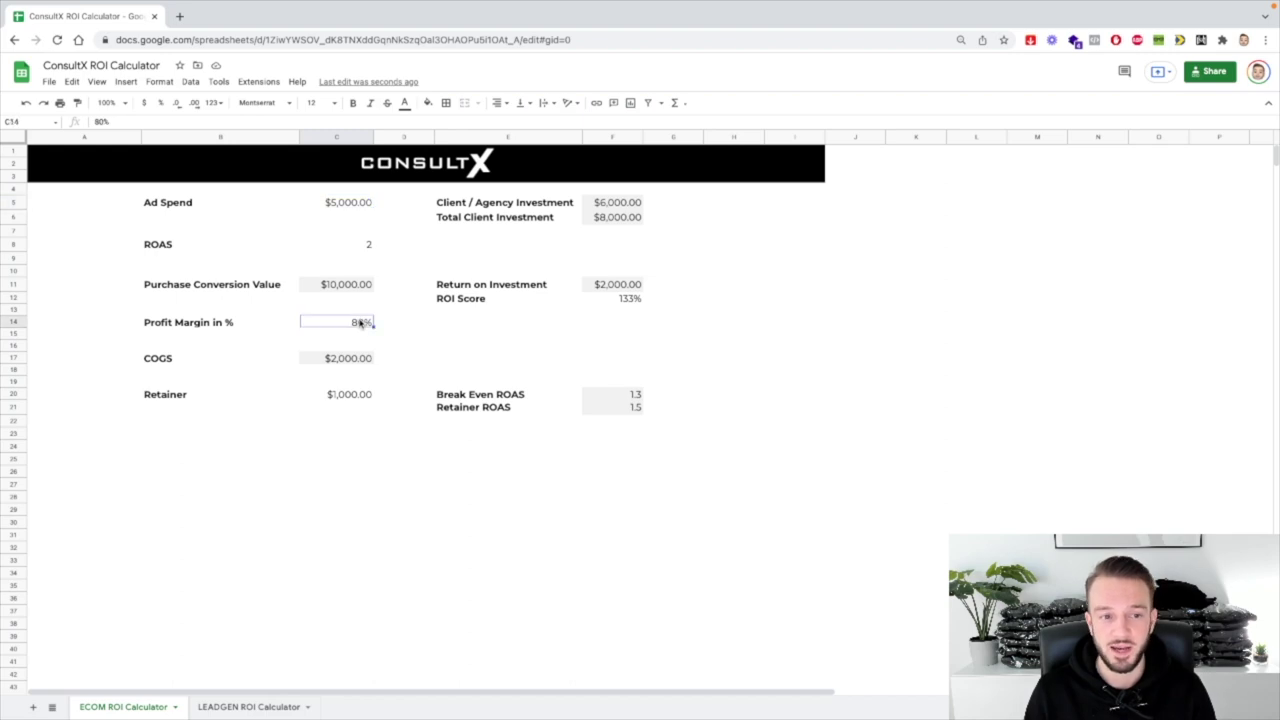
{"action": "left_click", "coordinate": [366, 250]}
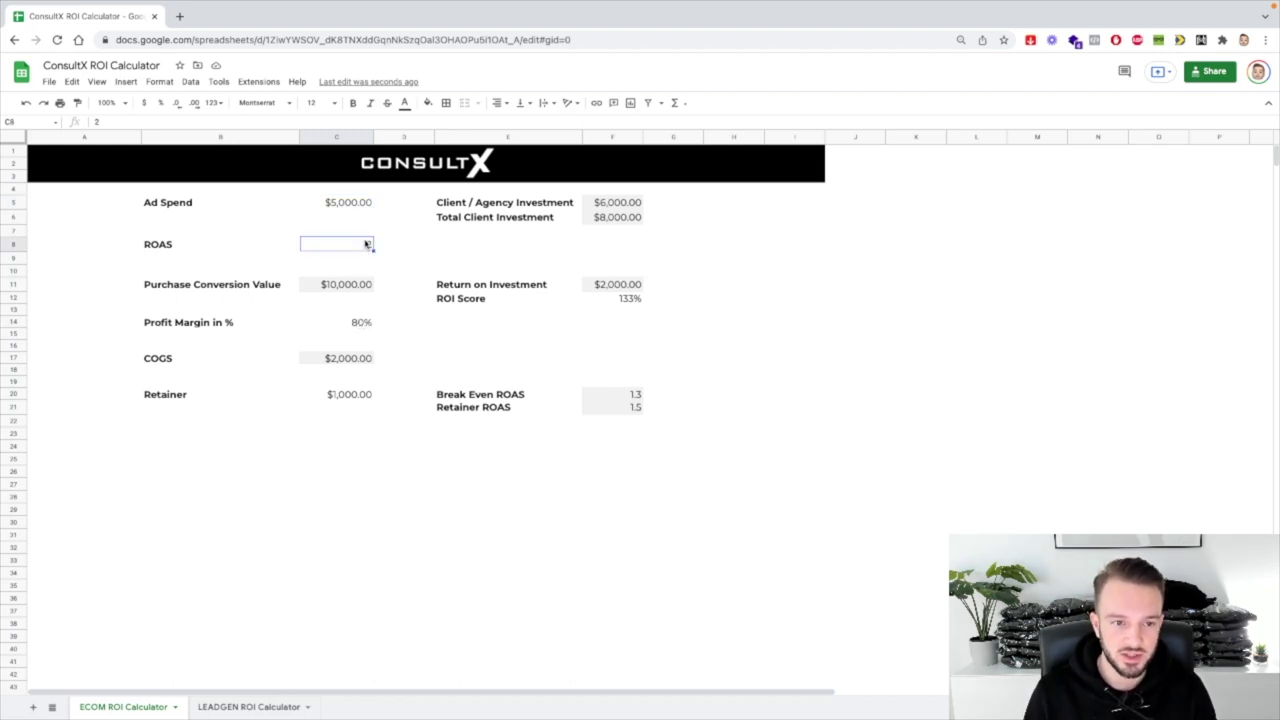
{"action": "left_click", "coordinate": [341, 207]}
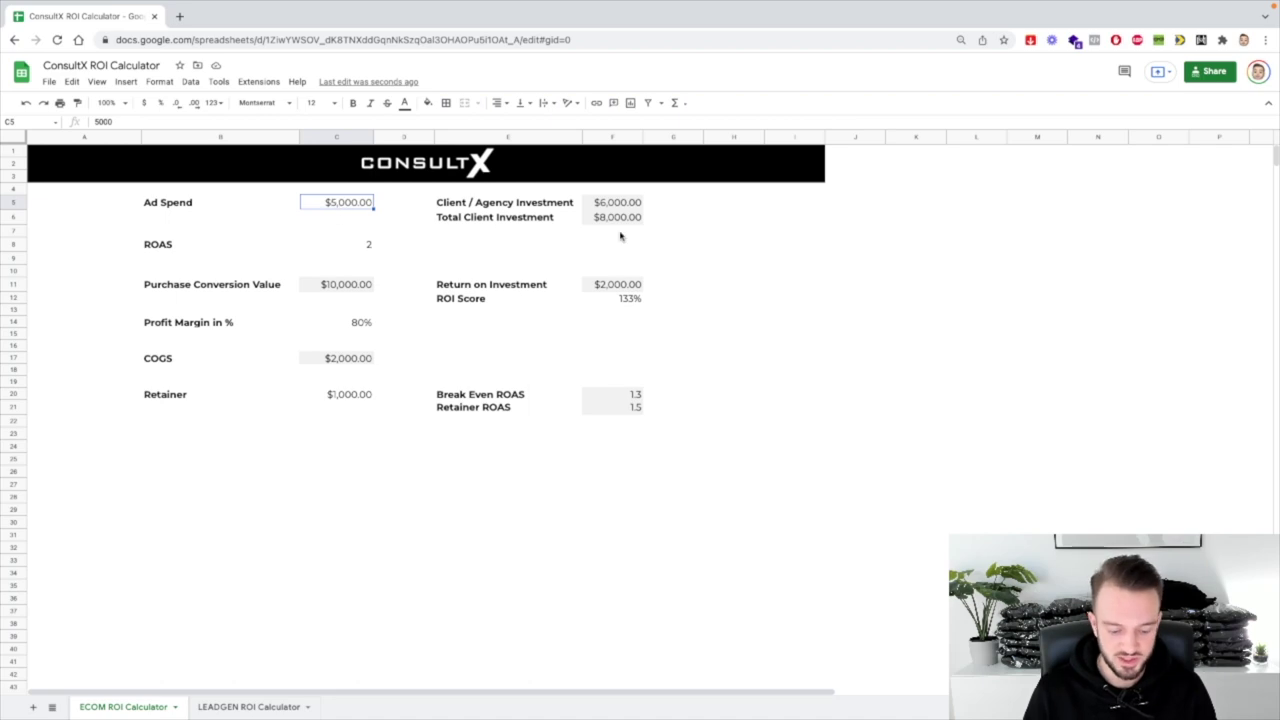
{"action": "type", "text": "1,"}
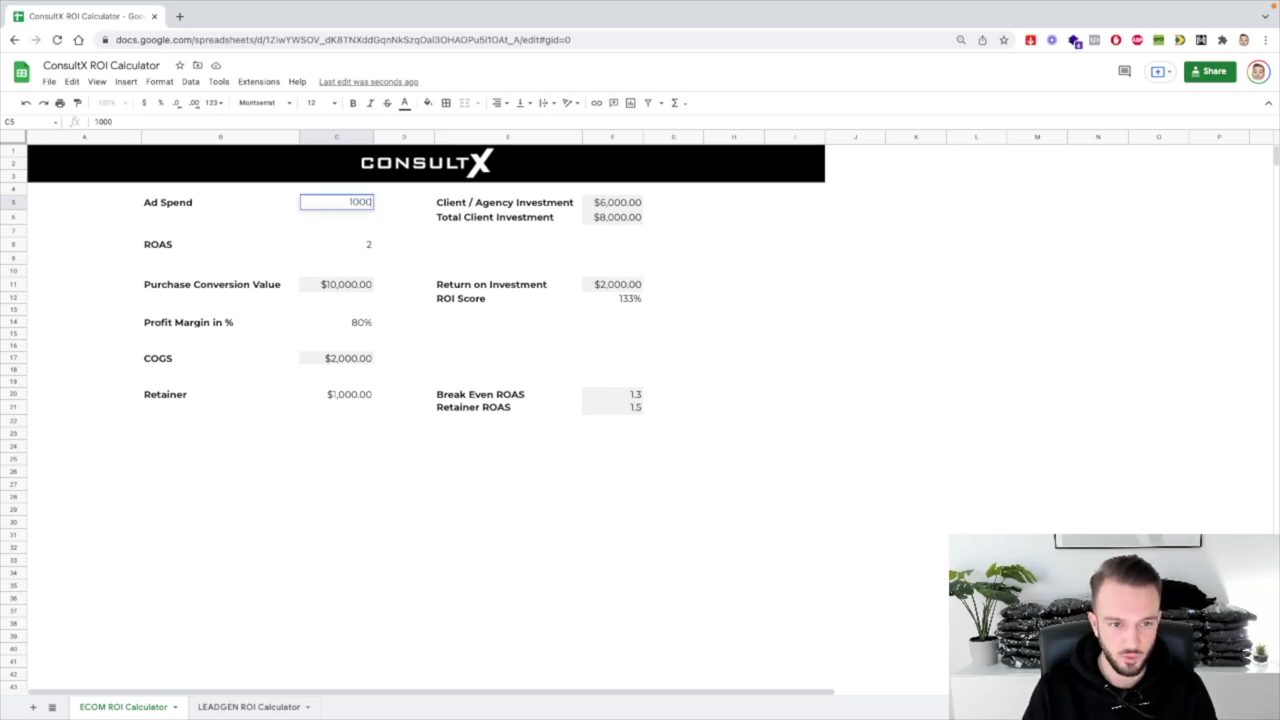
{"action": "type", "text": "000"}
{"action": "key", "text": "Return"}
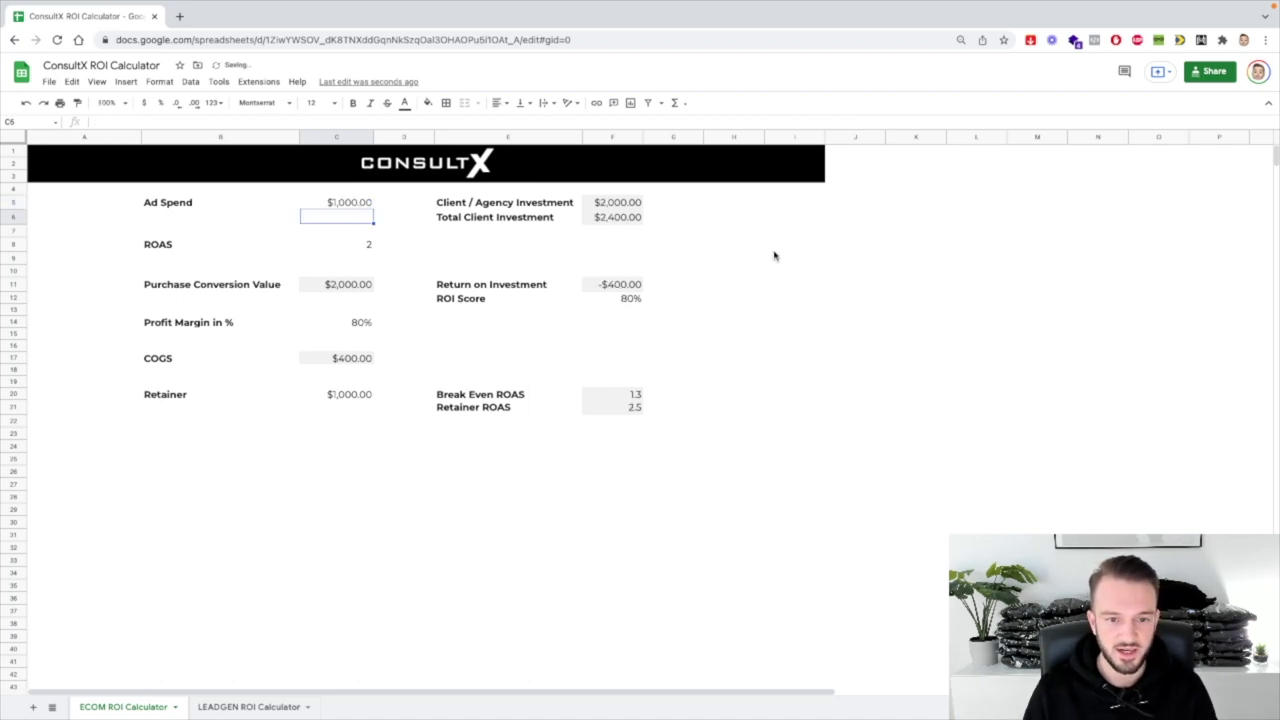
{"action": "left_click", "coordinate": [620, 285]}
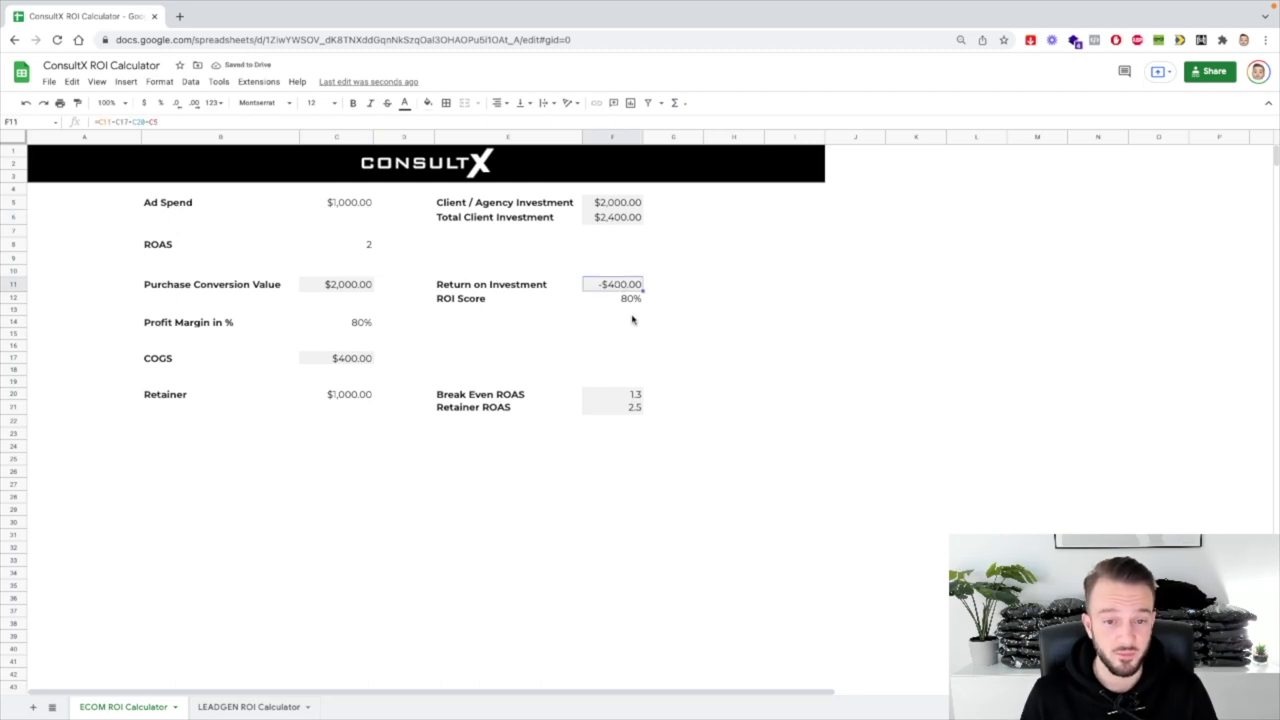
- Set Ad Spend back to $1,500 and check the Return on Investment
{"action": "left_click", "coordinate": [360, 206]}
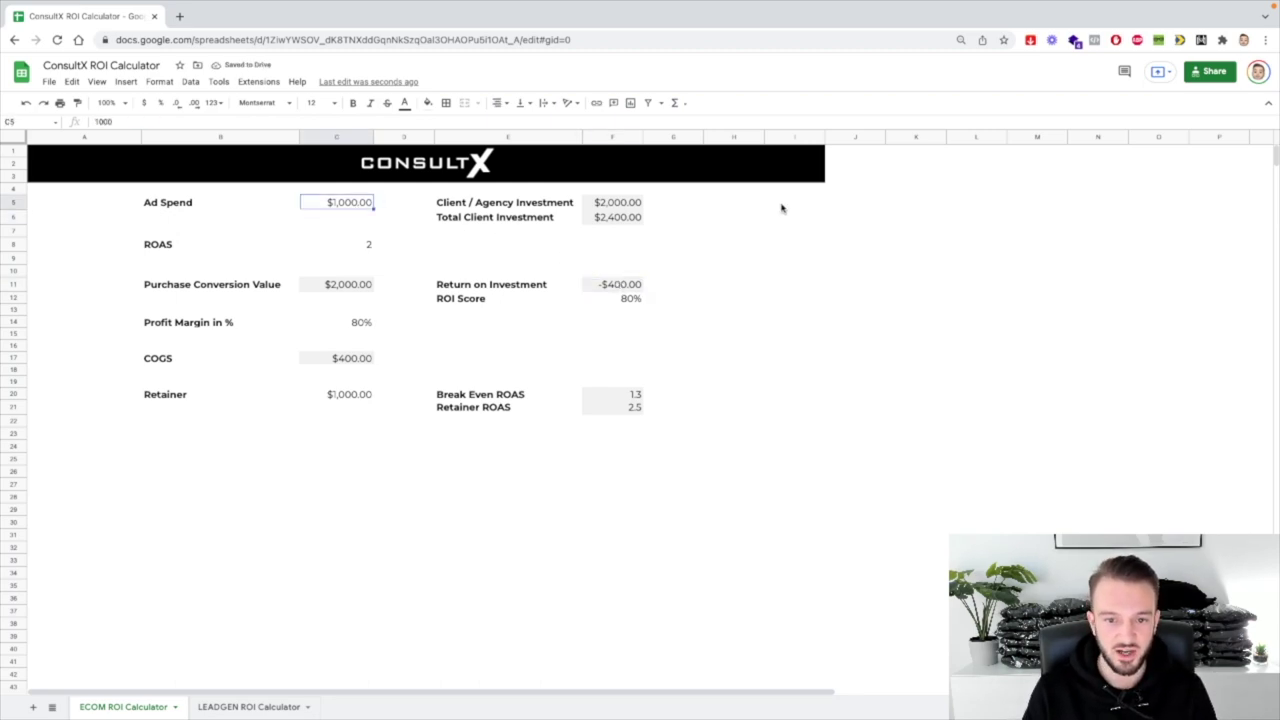
{"action": "type", "text": "150"}
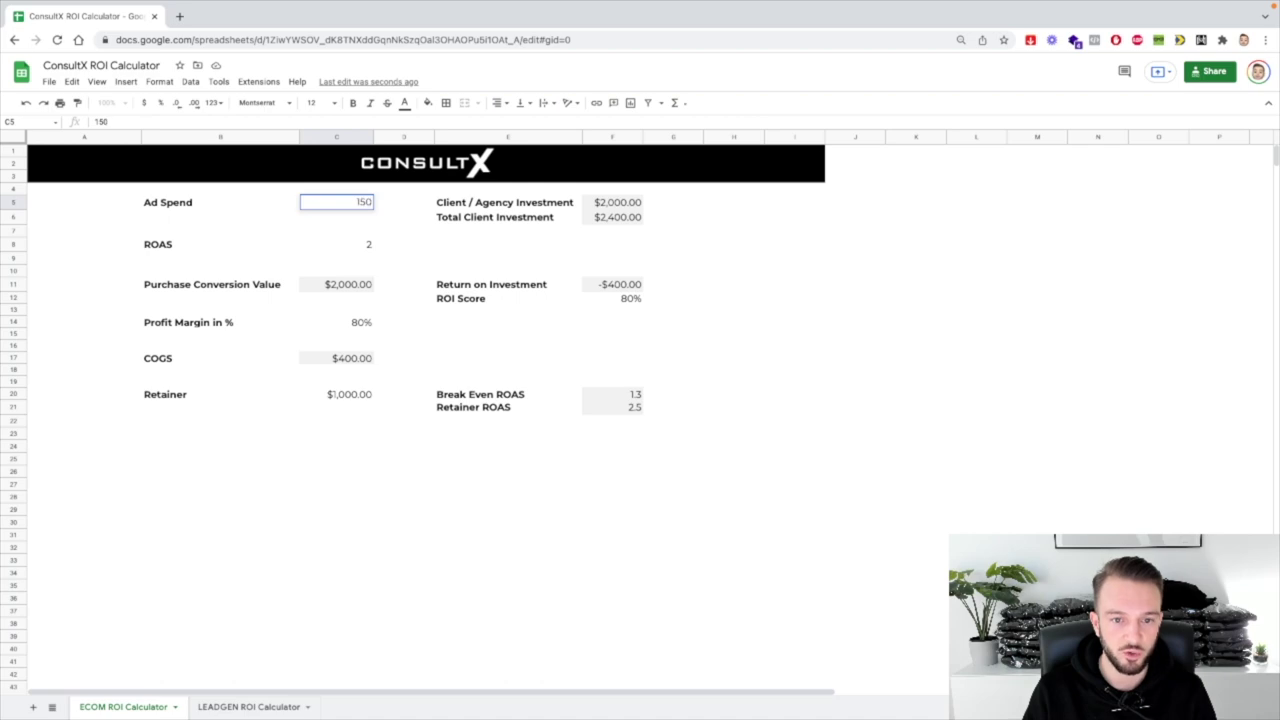
{"action": "type", "text": "0"}
{"action": "key", "text": "Return"}
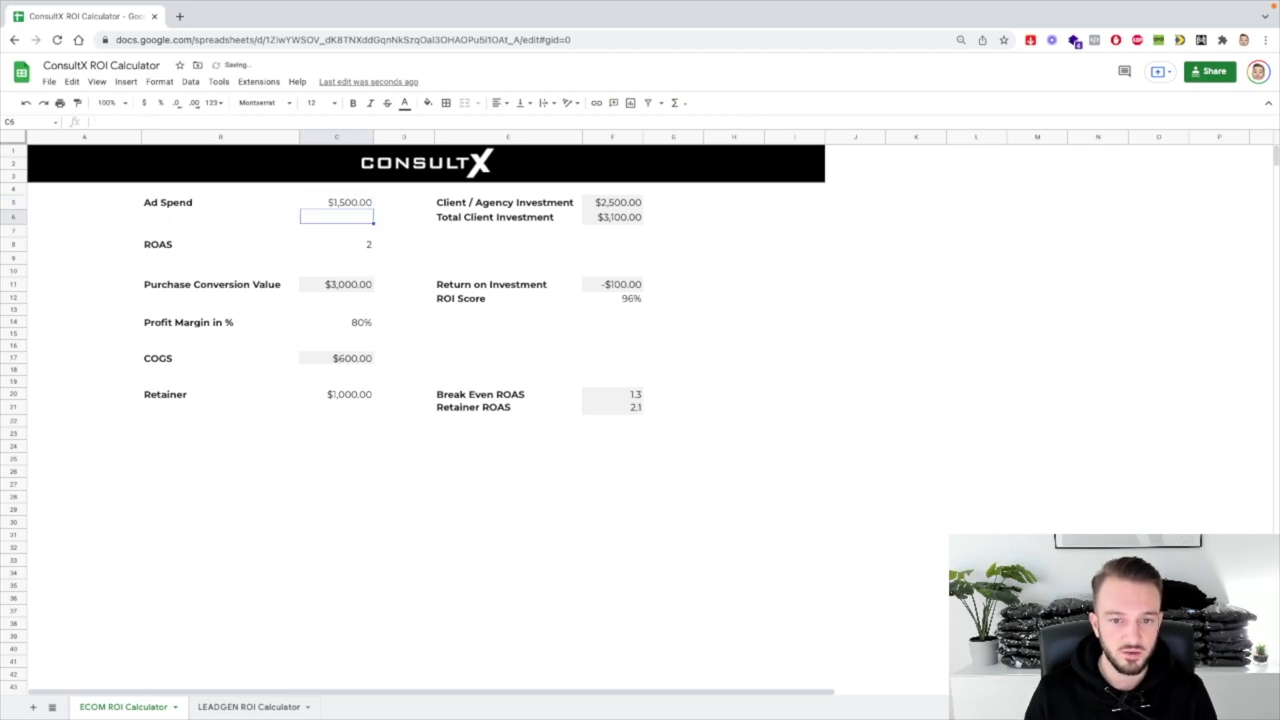
{"action": "left_click", "coordinate": [605, 286]}
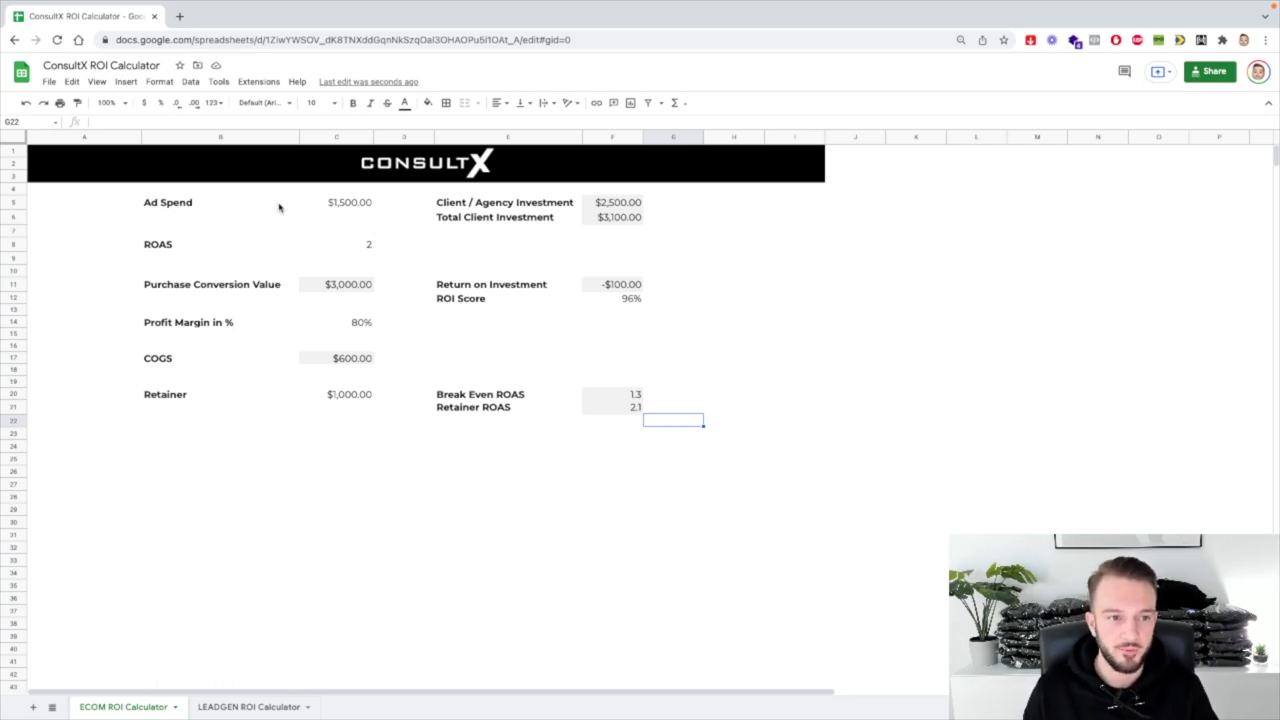
- Set Ad Spend to $1,000 and Retainer to $2,000, then check the ROI formula
{"action": "left_click", "coordinate": [331, 204]}
{"action": "type", "text": "1000"}
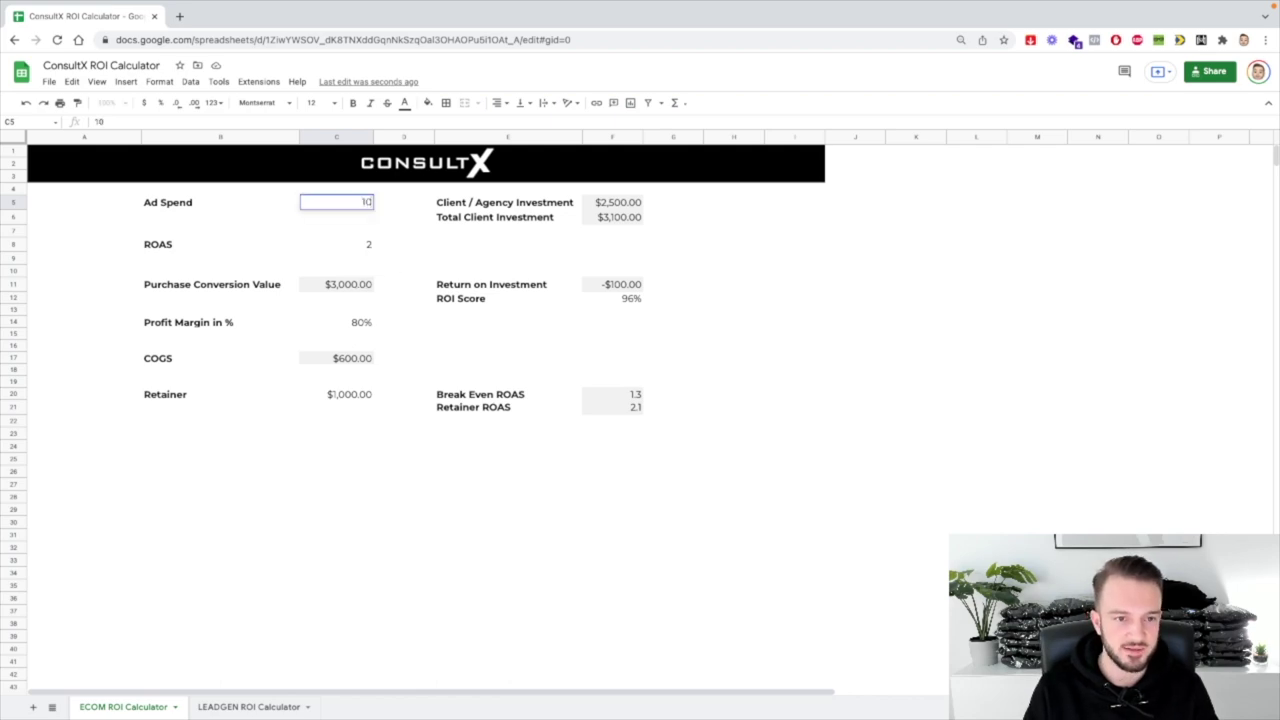
{"action": "key", "text": "Return"}
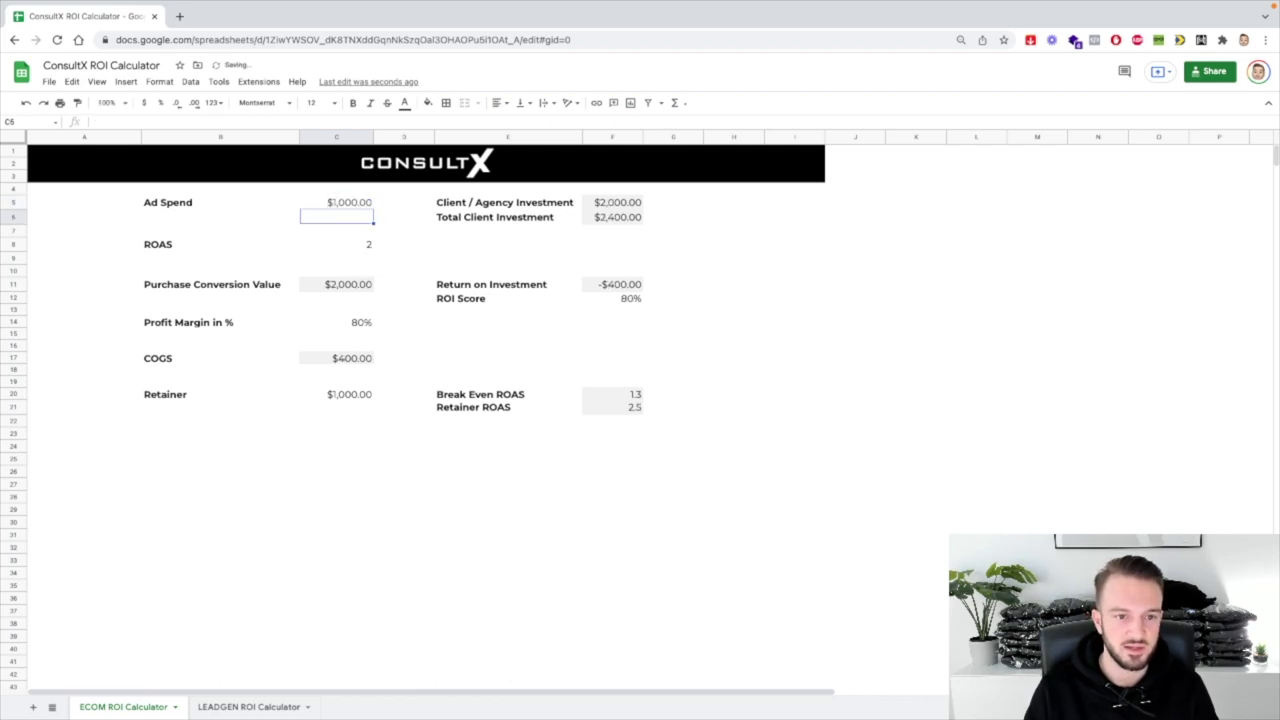
{"action": "left_click", "coordinate": [331, 394]}
{"action": "type", "text": "2,00"}
{"action": "type", "text": "0"}
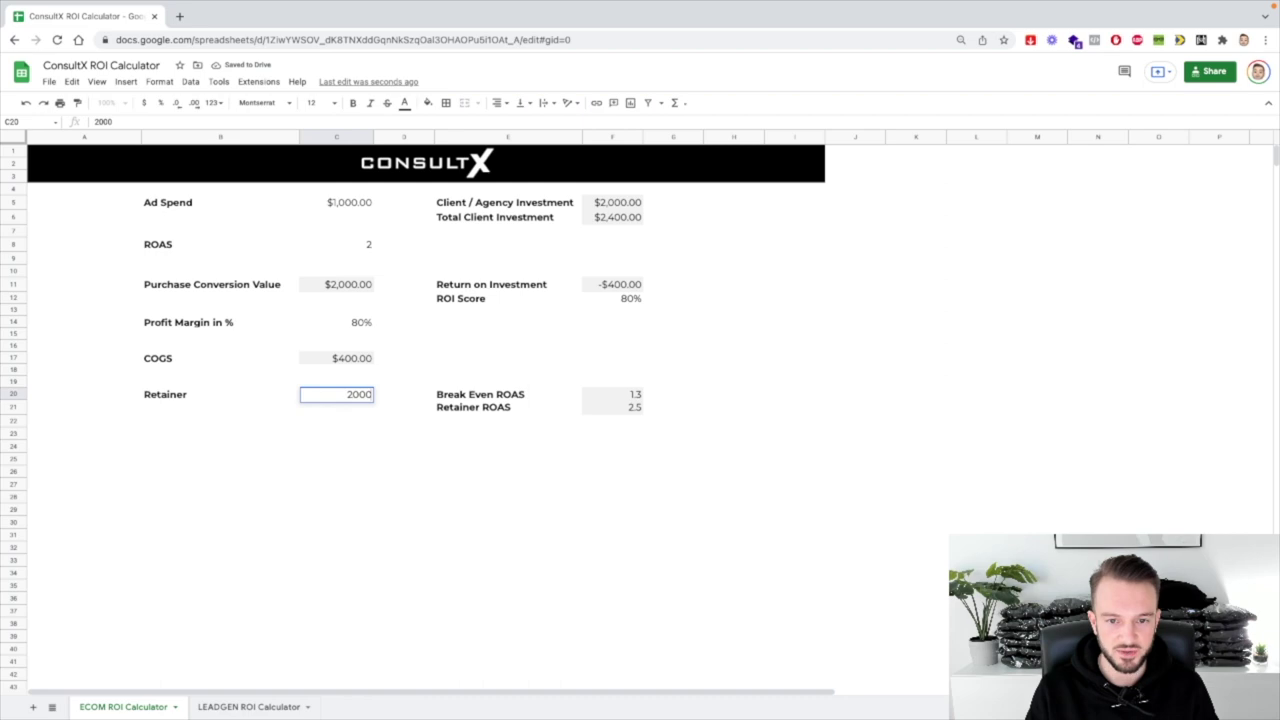
{"action": "key", "text": "Return"}
{"action": "left_click", "coordinate": [614, 286]}
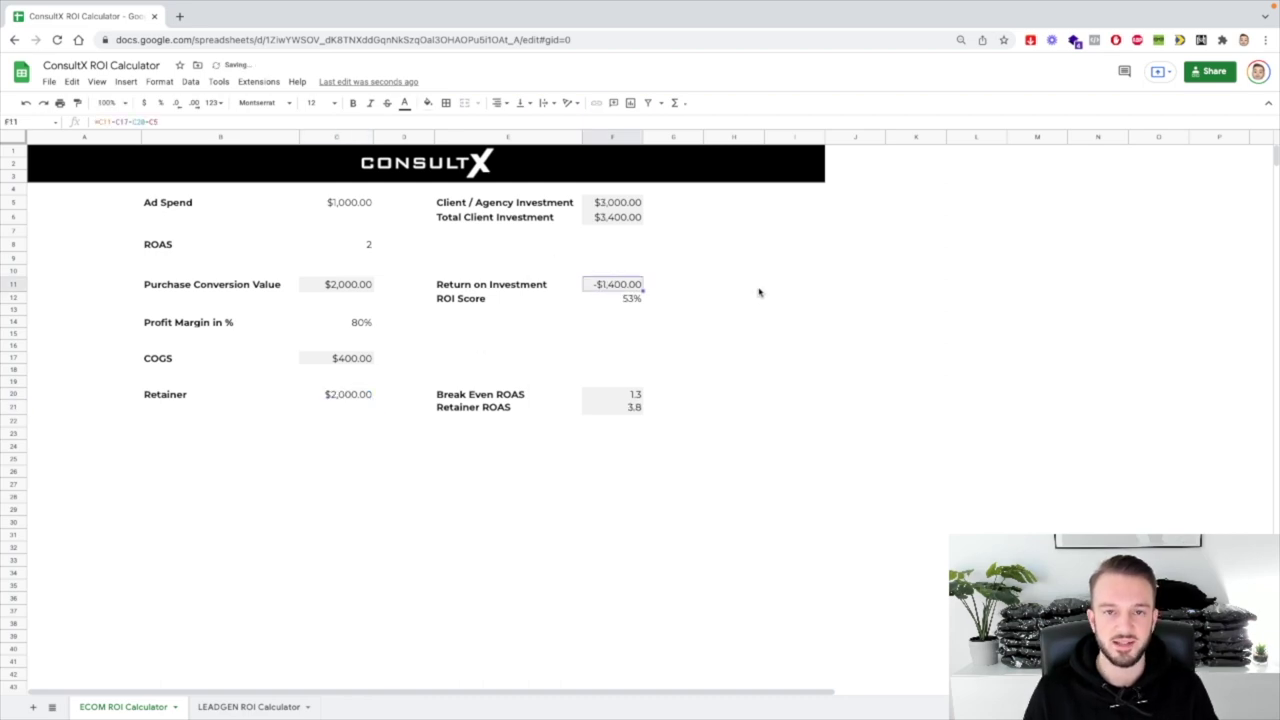
- Change ROAS to 3 and look over the Profit Margin and Retainer cells
{"action": "left_click", "coordinate": [368, 248]}
{"action": "type", "text": "3"}
{"action": "key", "text": "Return"}
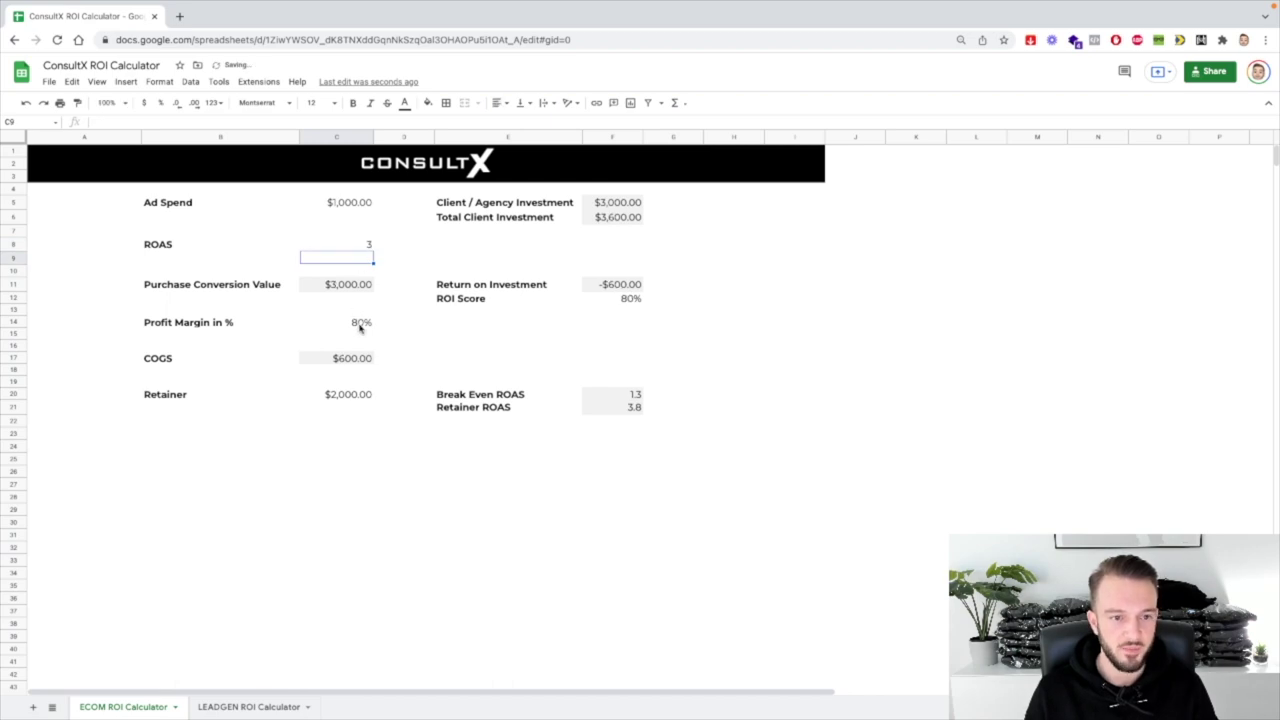
{"action": "left_click", "coordinate": [360, 322]}
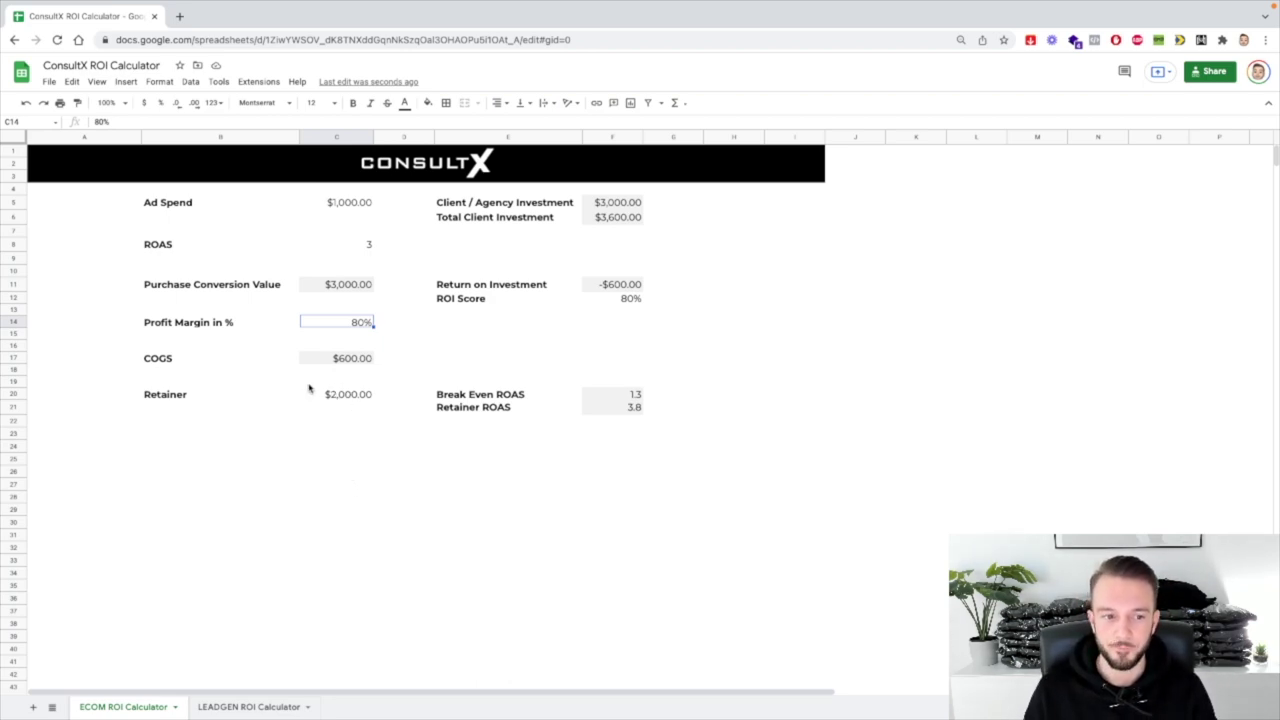
{"action": "left_click", "coordinate": [358, 397]}
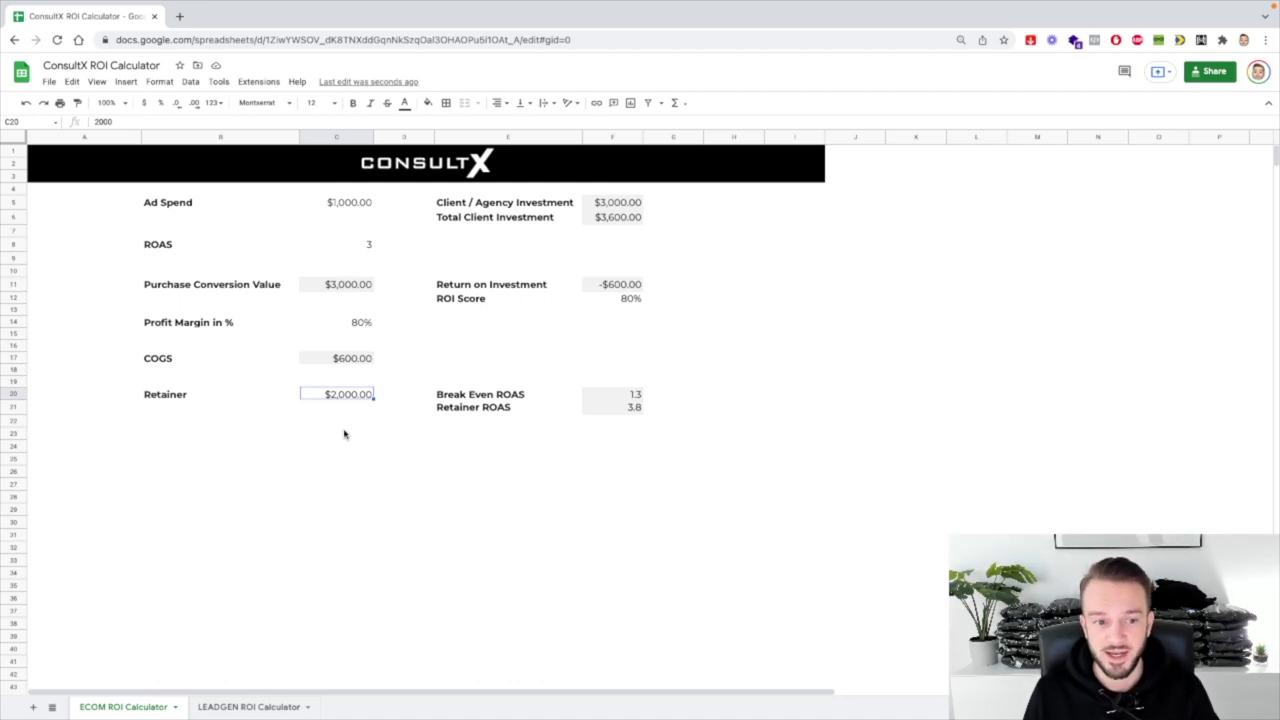
- Clear the Retainer and set Ad Spend to $3,000
{"action": "key", "text": "Delete"}
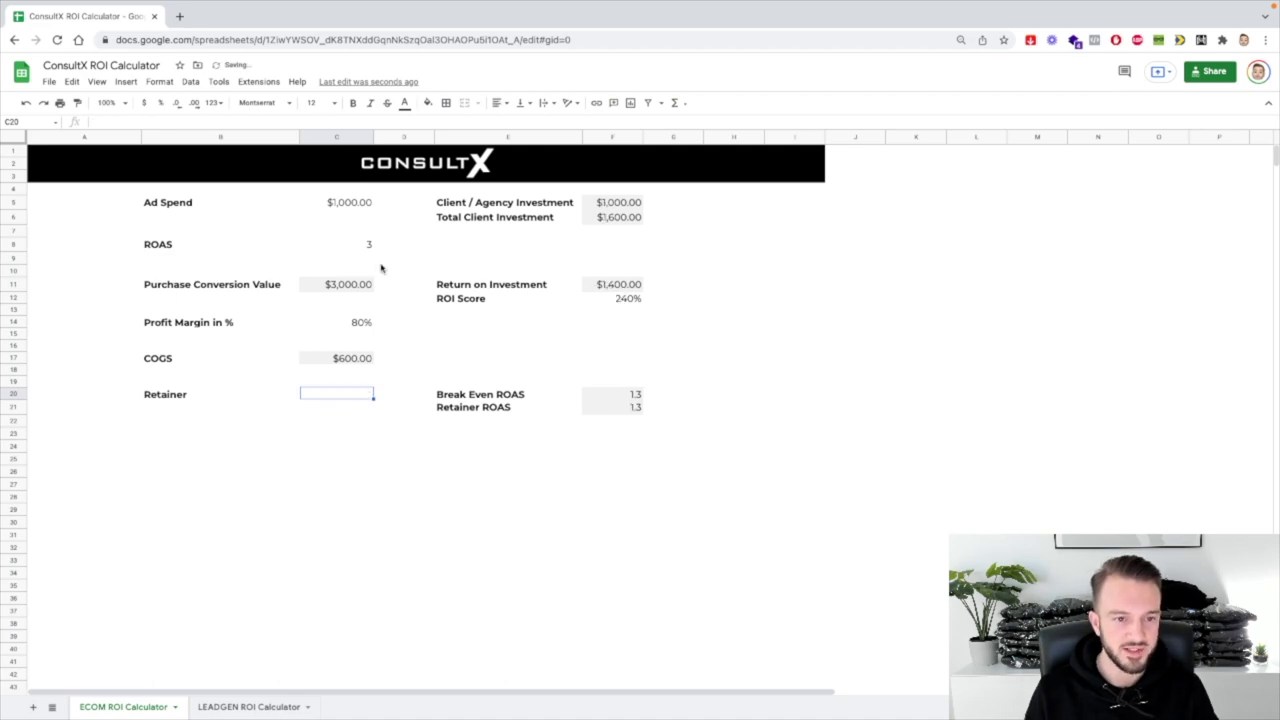
{"action": "left_click", "coordinate": [352, 202]}
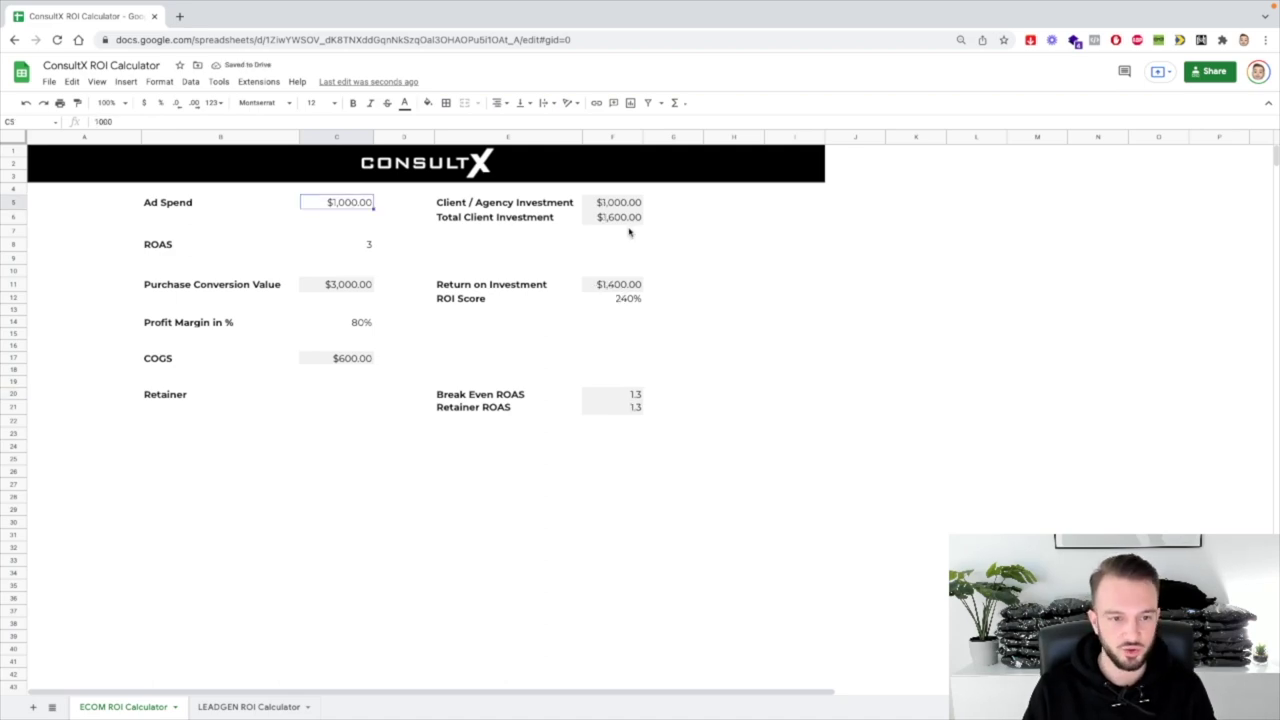
{"action": "type", "text": "3000"}
{"action": "key", "text": "Return"}
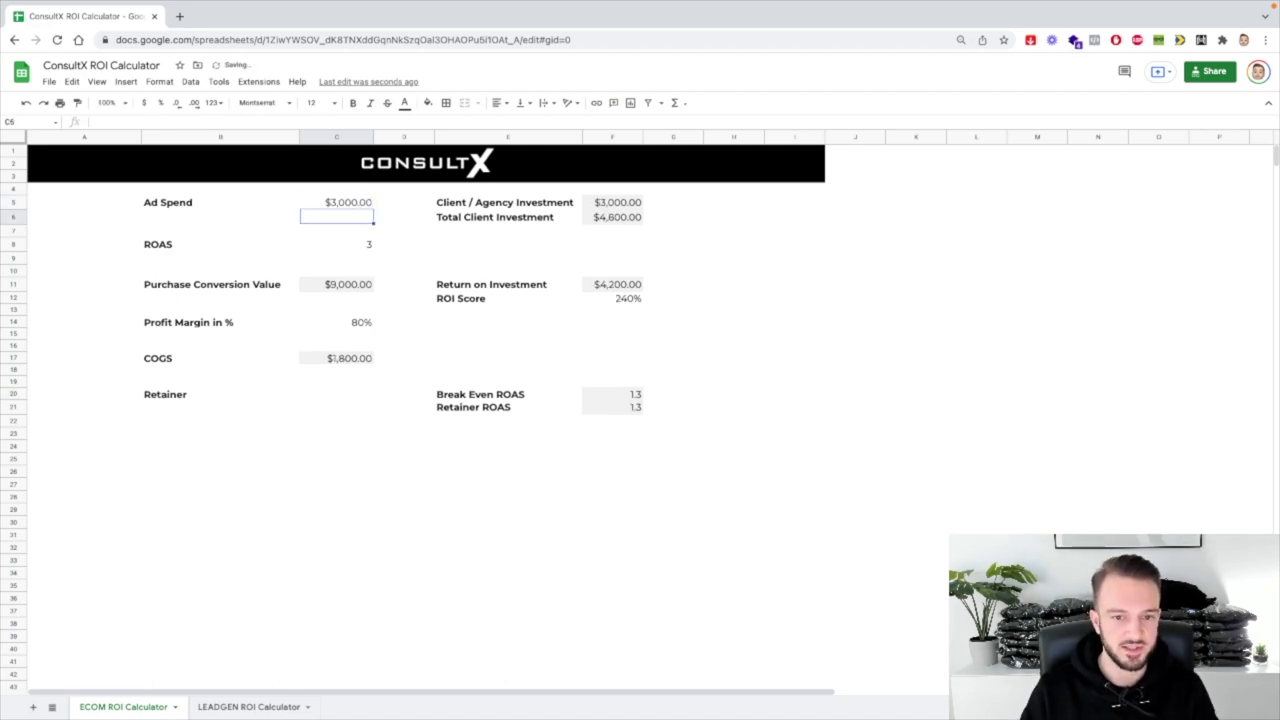
{"action": "key", "text": "Down"}
- Inspect the Return on Investment and Purchase Conversion Value formulas against Ad Spend
{"action": "left_click", "coordinate": [603, 287]}
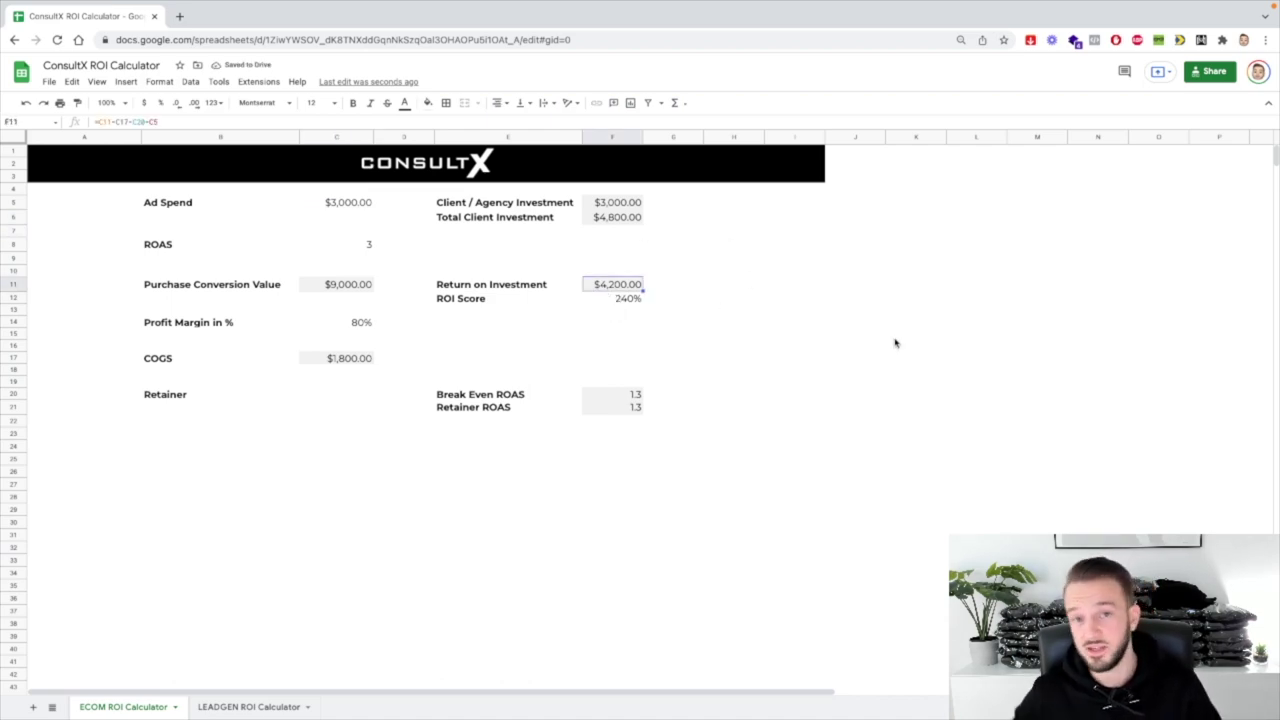
{"action": "key", "text": "Right"}
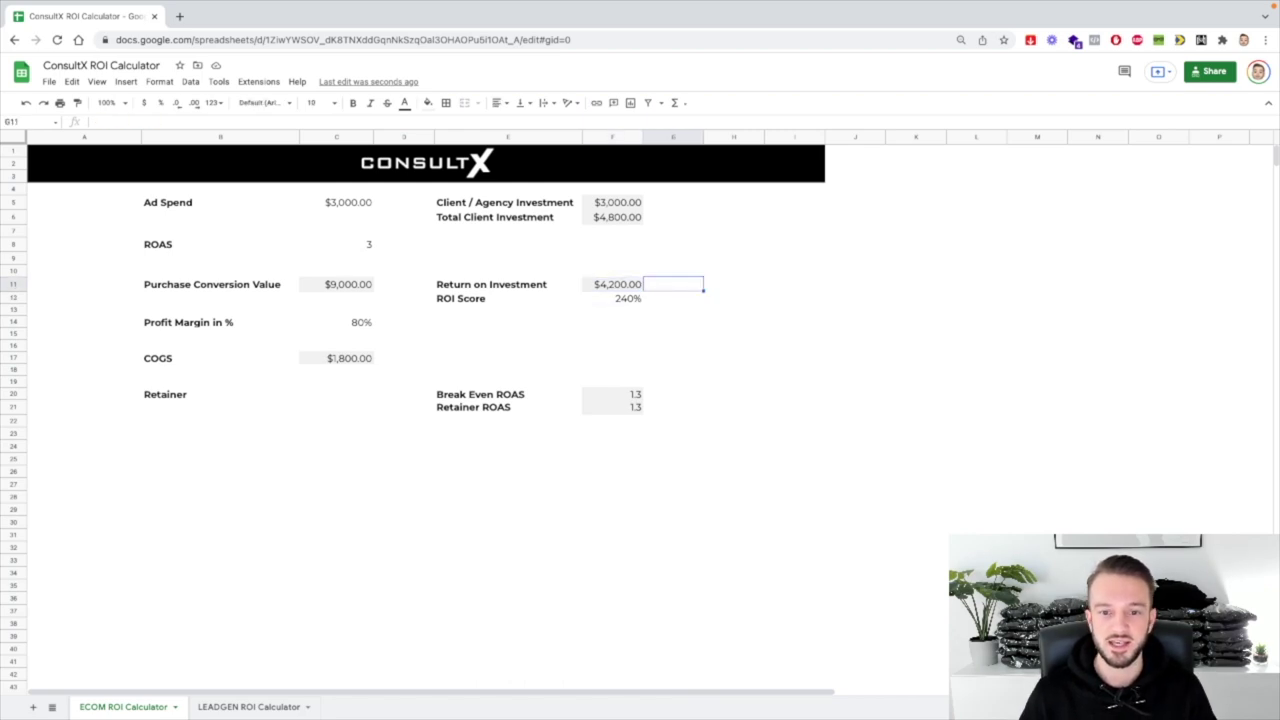
{"action": "key", "text": "Right"}
{"action": "key", "text": "Right"}
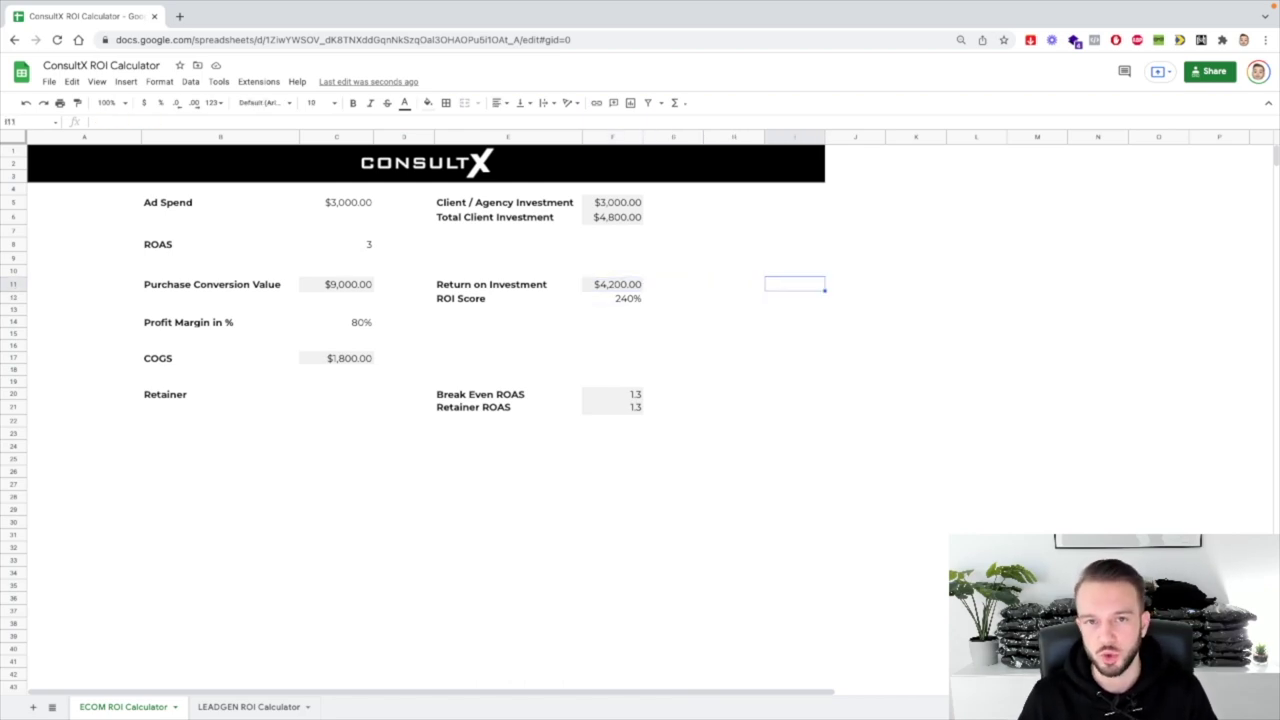
{"action": "key", "text": "Left"}
{"action": "key", "text": "Left"}
{"action": "key", "text": "Left"}
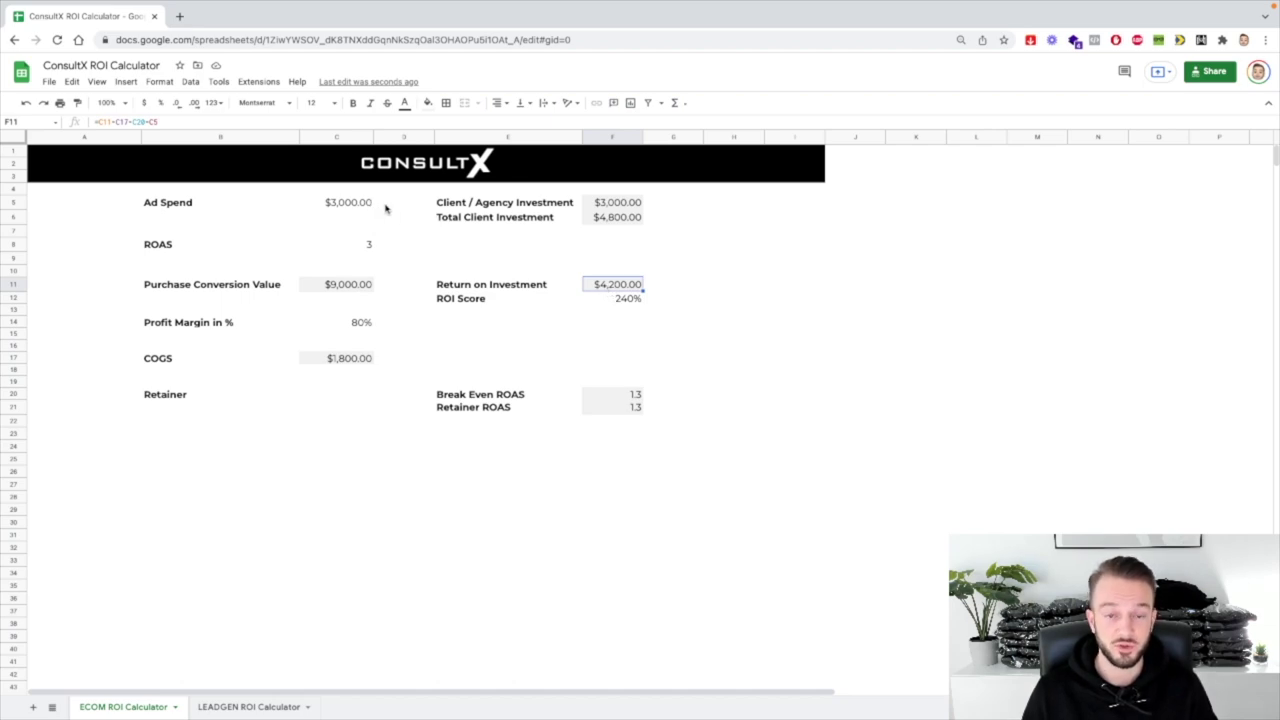
{"action": "left_click", "coordinate": [347, 286]}
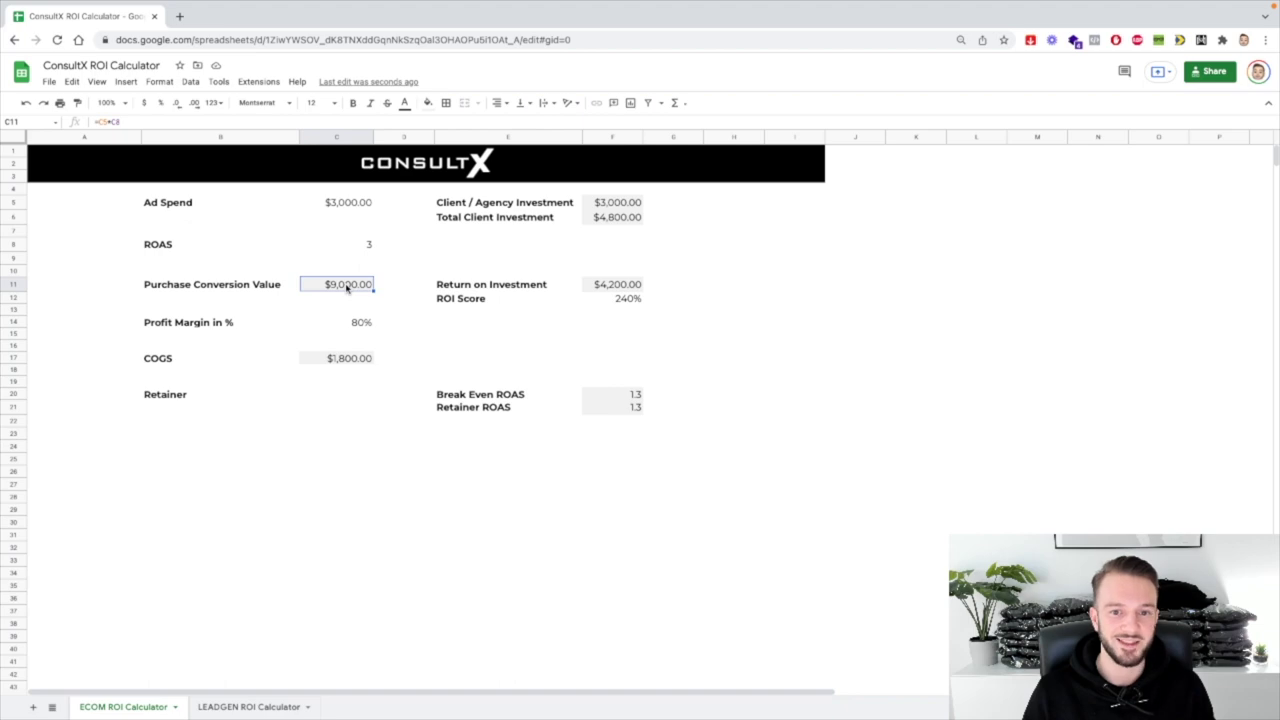
{"action": "left_click", "coordinate": [355, 204]}
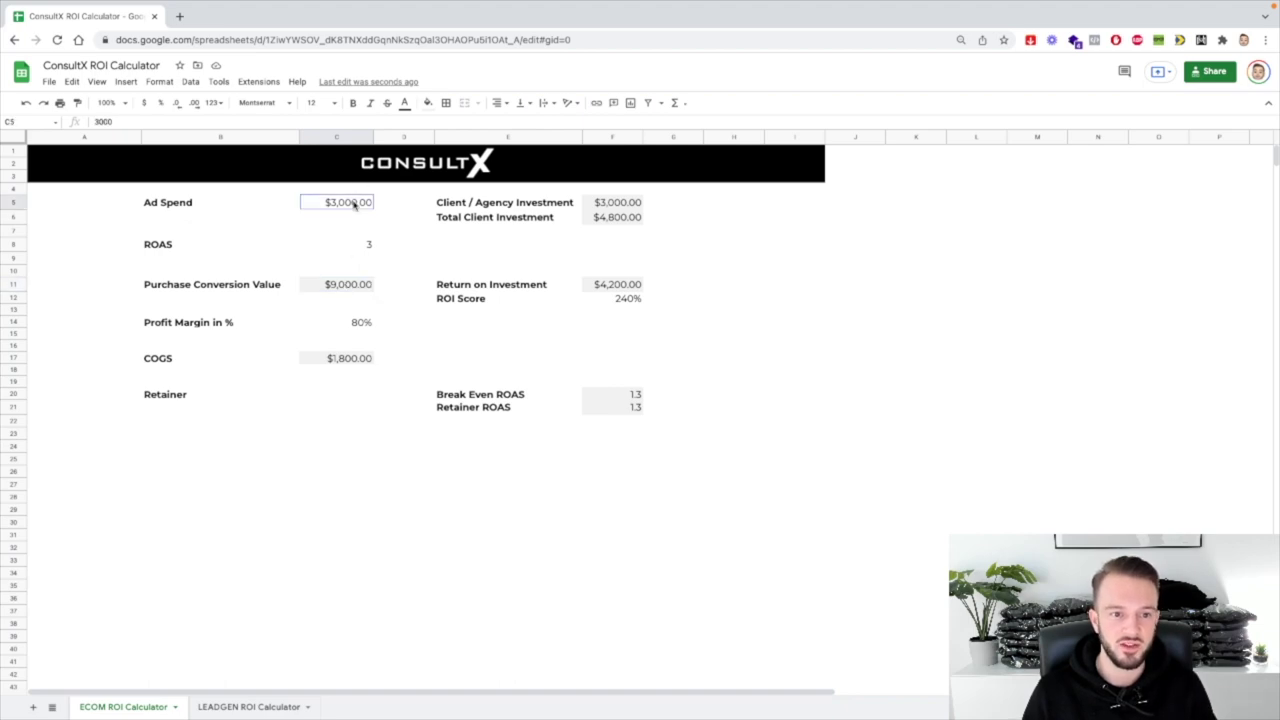
{"action": "left_click", "coordinate": [613, 290]}
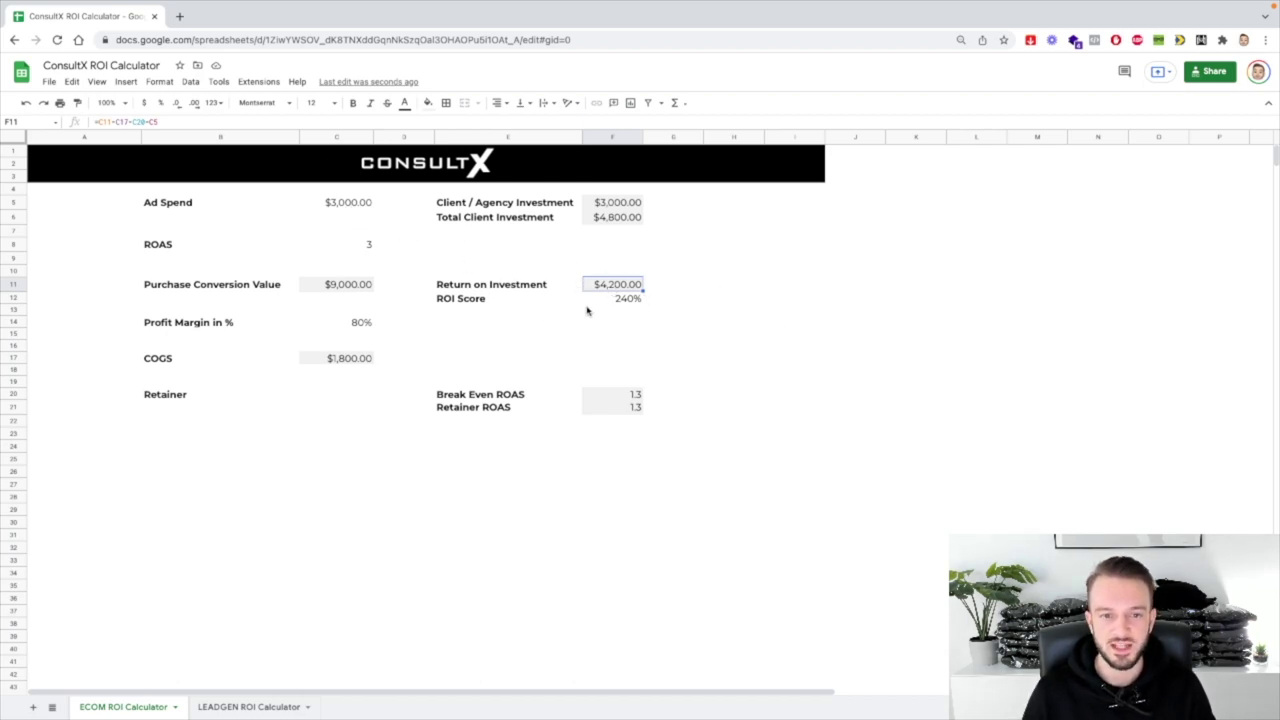
- Raise Ad Spend to $7,200 and check the Return on Investment result
{"action": "left_click", "coordinate": [324, 204]}
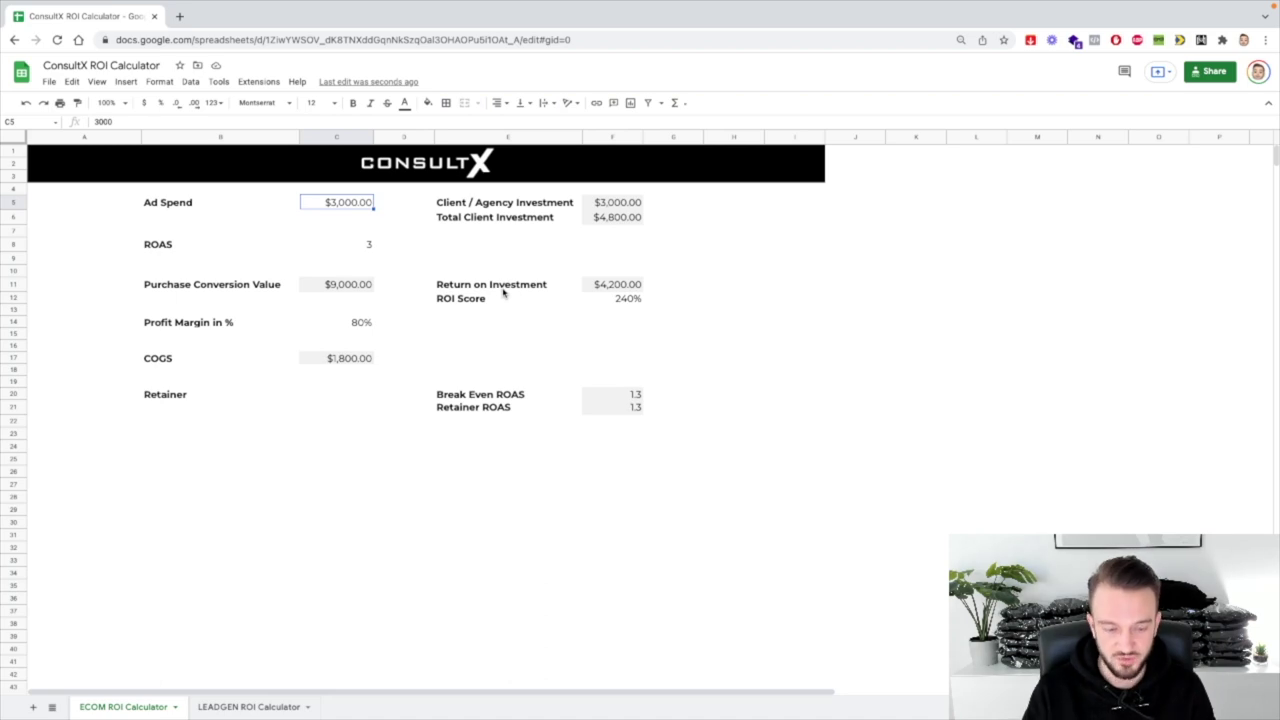
{"action": "type", "text": "7200"}
{"action": "key", "text": "Return"}
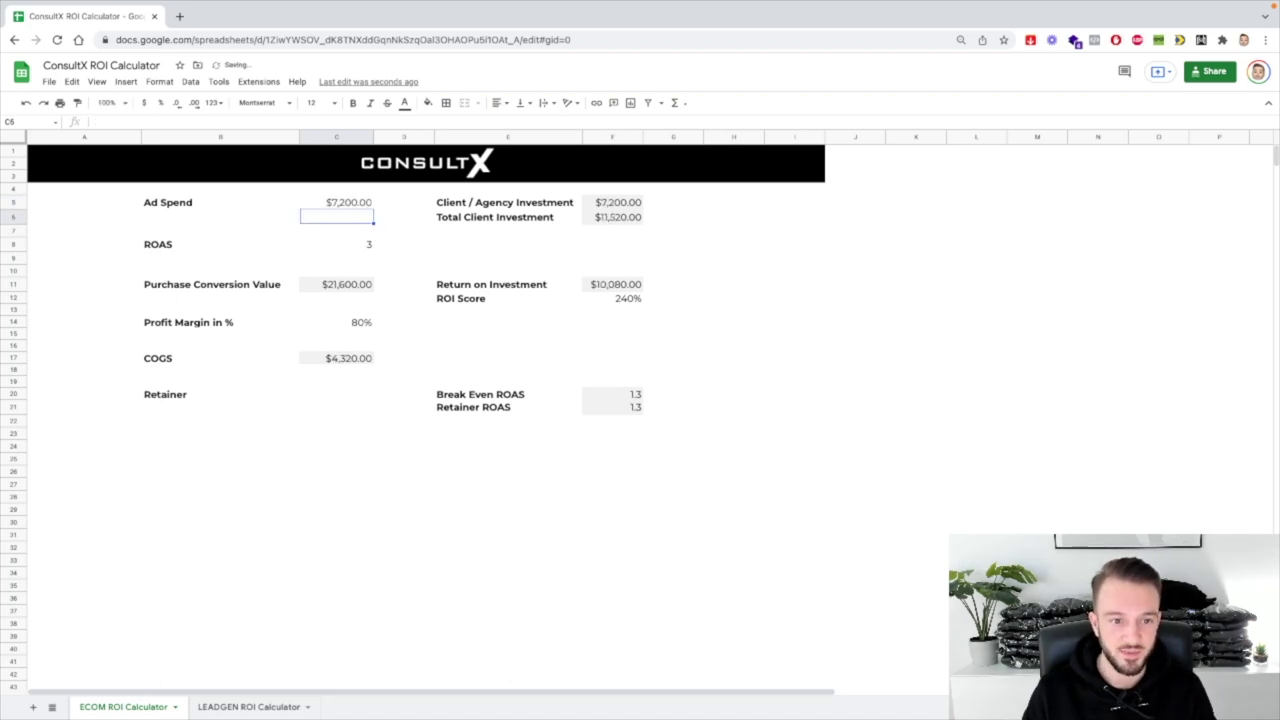
{"action": "key", "text": "Down"}
{"action": "key", "text": "Down"}
{"action": "key", "text": "Down"}
{"action": "key", "text": "Down"}
{"action": "key", "text": "Down"}
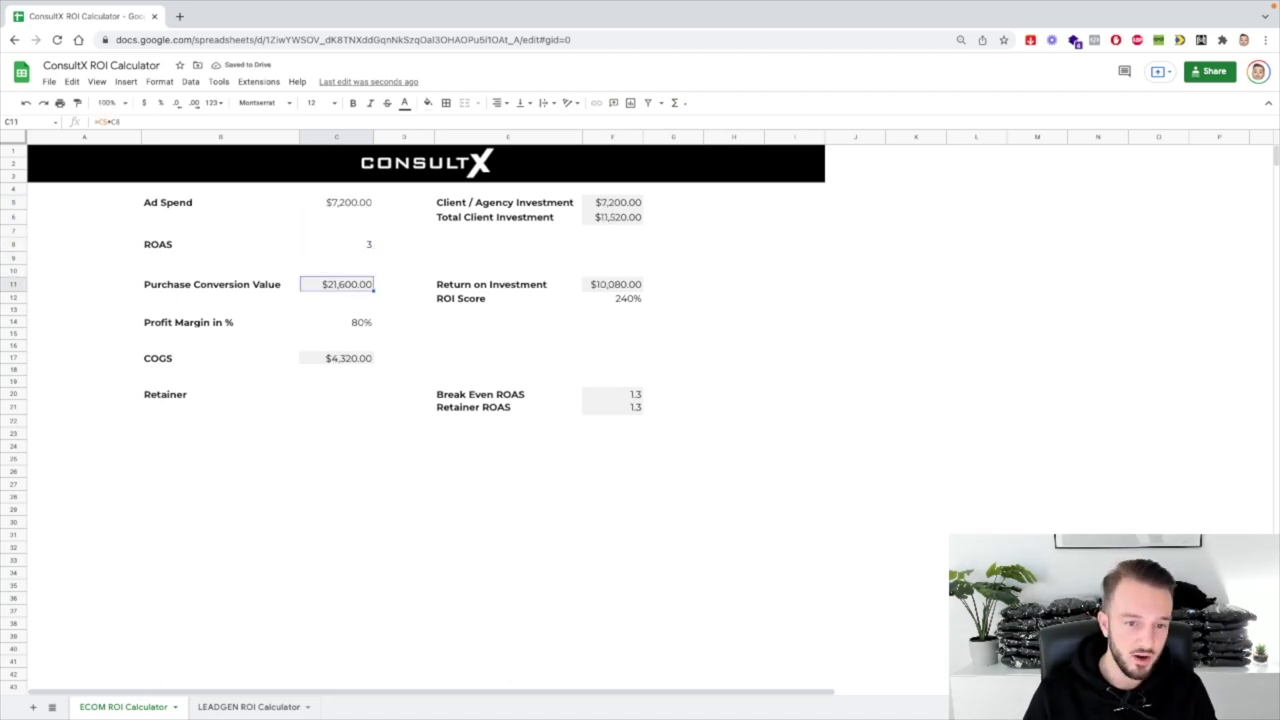
{"action": "key", "text": "Right"}
{"action": "key", "text": "Right"}
{"action": "key", "text": "Right"}
{"action": "key", "text": "Right"}
{"action": "key", "text": "Left"}
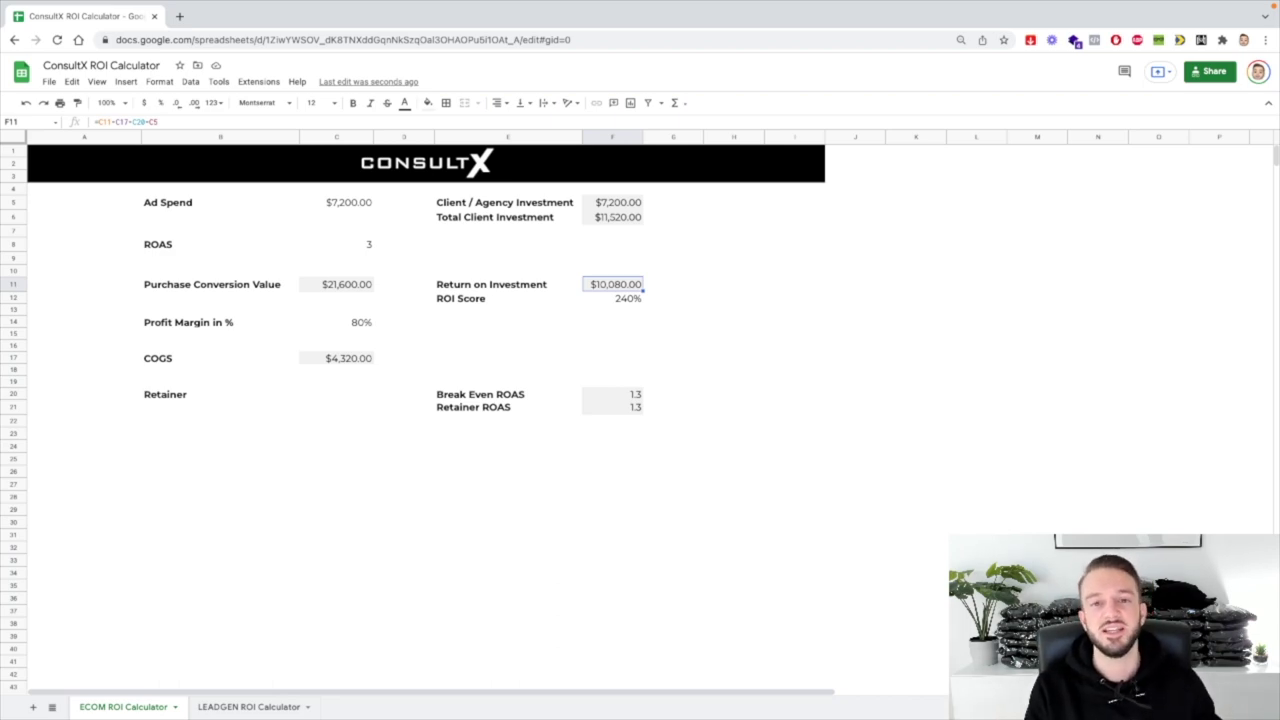
{"action": "left_click", "coordinate": [338, 396]}
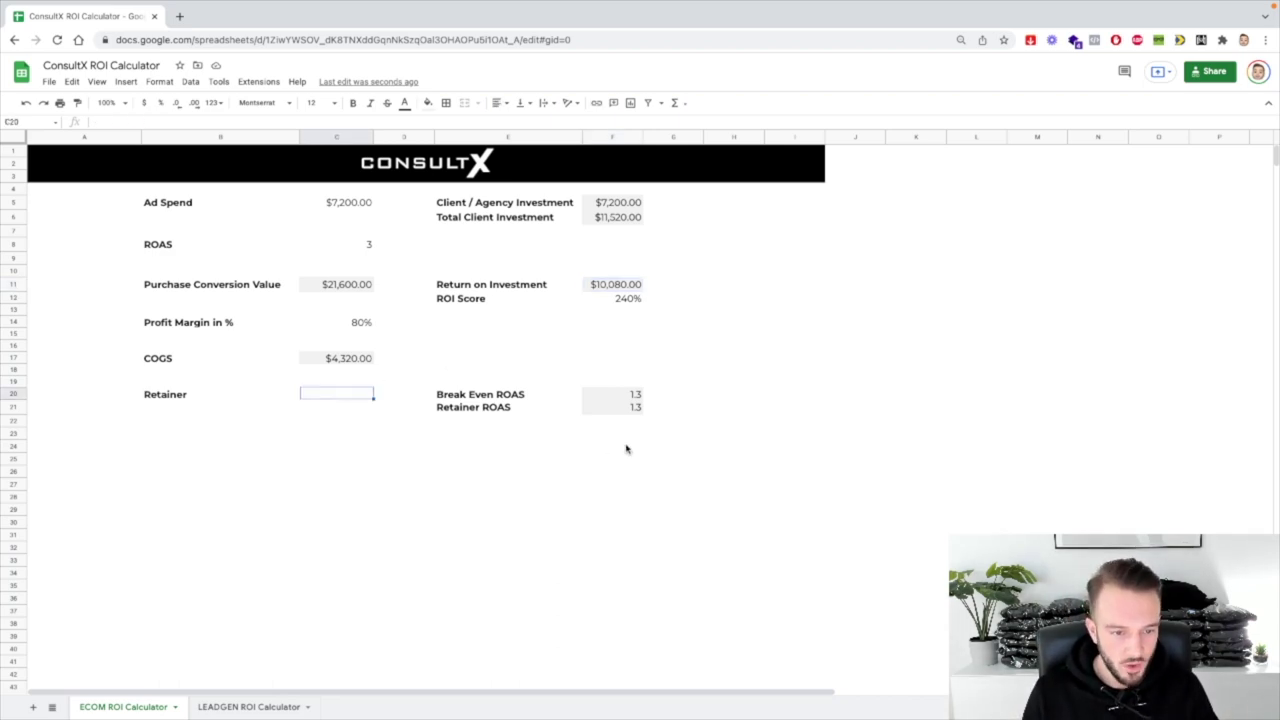
- Enter $1,500 for both the Retainer and the Ad Spend
{"action": "type", "text": "1500"}
{"action": "key", "text": "Return"}
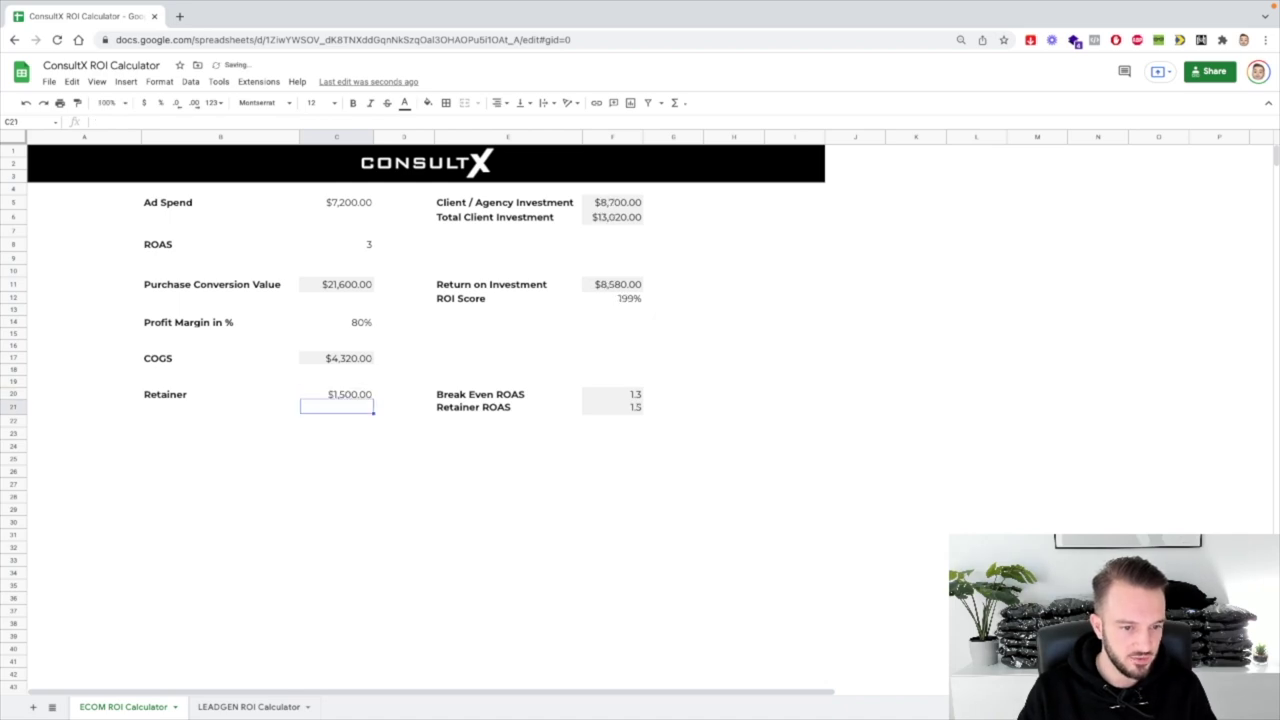
{"action": "key", "text": "Up"}
{"action": "key", "text": "Up"}
{"action": "key", "text": "Up"}
{"action": "key", "text": "Up"}
{"action": "key", "text": "Up"}
{"action": "key", "text": "Up"}
{"action": "key", "text": "Up"}
{"action": "key", "text": "Up"}
{"action": "key", "text": "Up"}
{"action": "key", "text": "Up"}
{"action": "key", "text": "Up"}
{"action": "key", "text": "Up"}
{"action": "key", "text": "Up"}
{"action": "key", "text": "Up"}
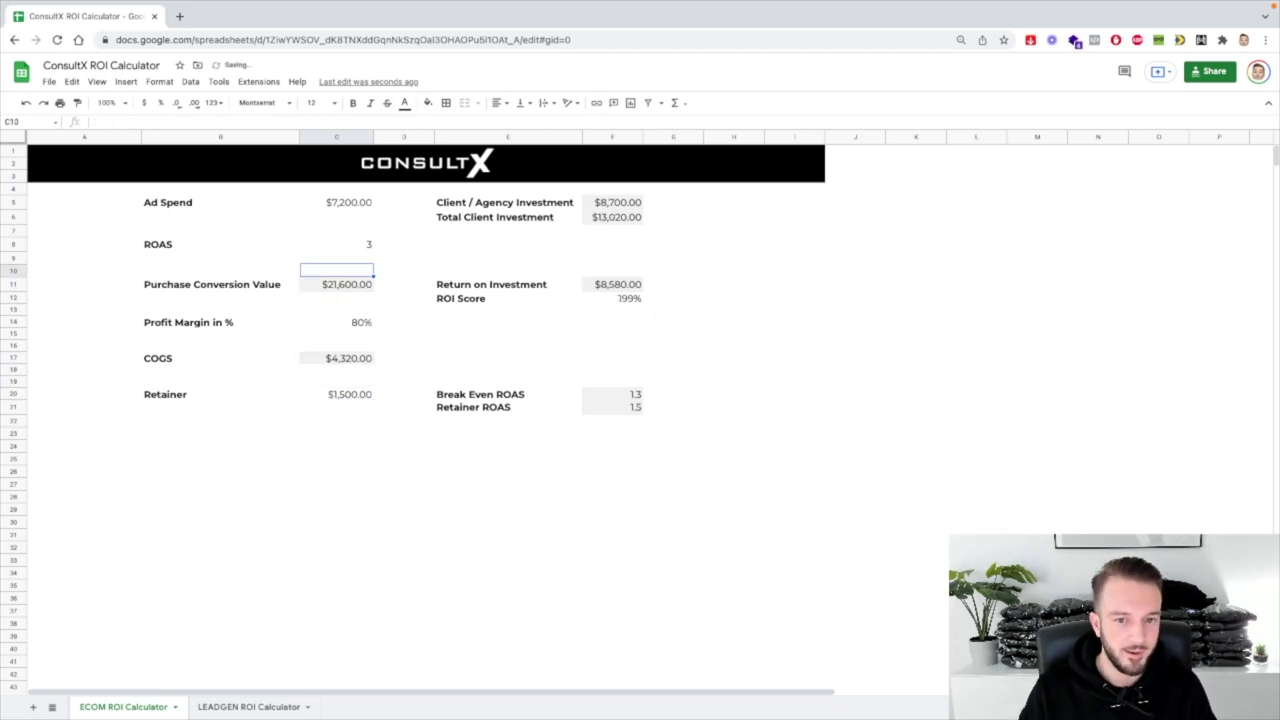
{"action": "key", "text": "Up"}
{"action": "key", "text": "Up"}
{"action": "type", "text": "1500"}
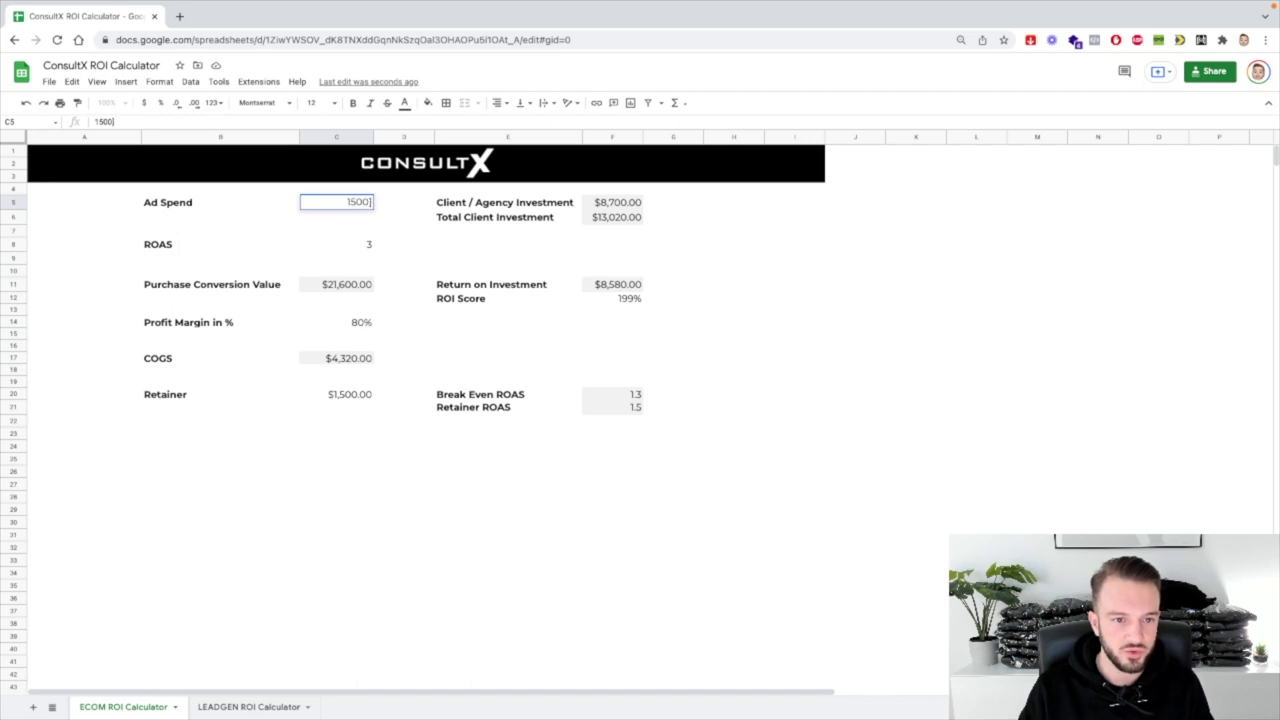
{"action": "key", "text": "Return"}
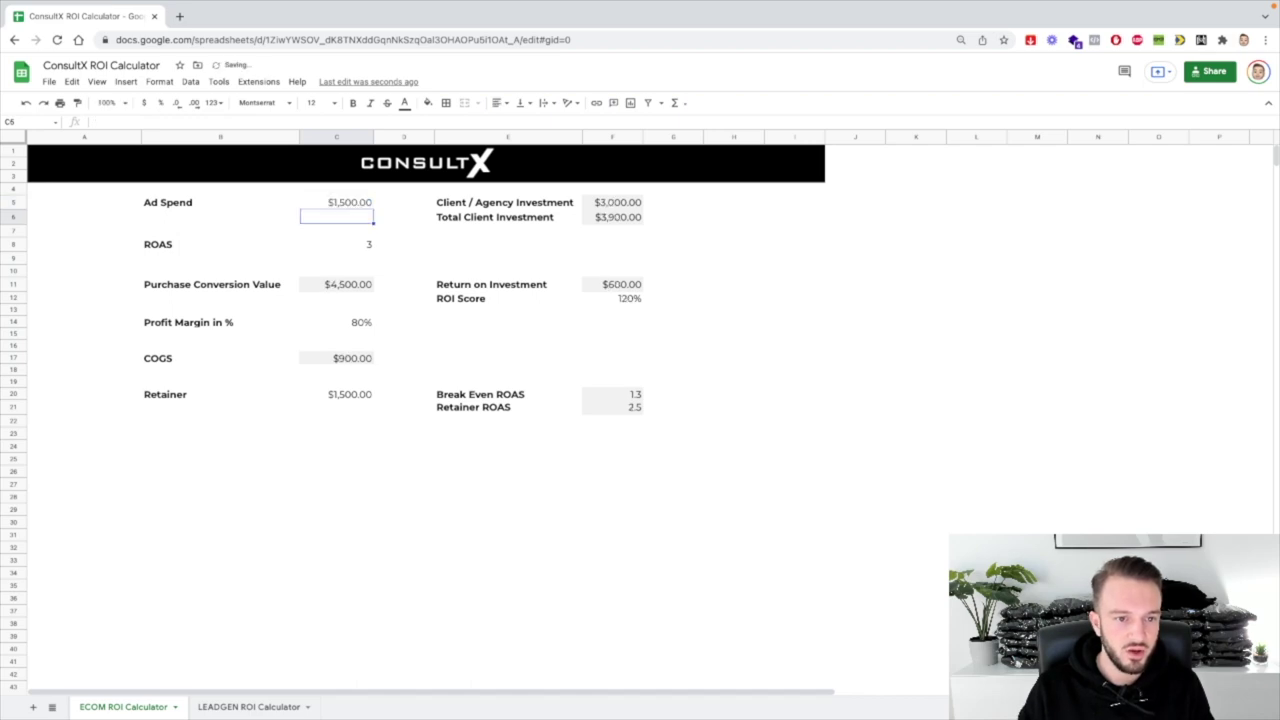
- Set ROAS to 2 and the Profit Margin to 50%
{"action": "key", "text": "Up"}
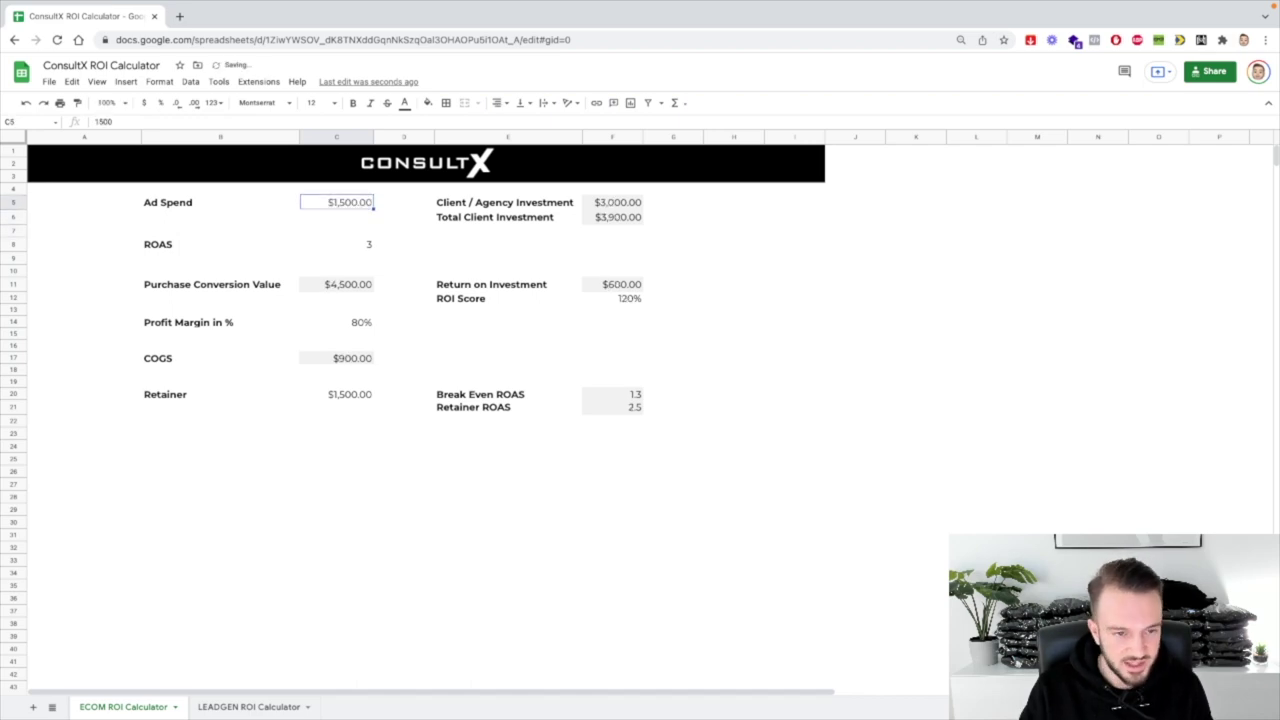
{"action": "key", "text": "Down"}
{"action": "key", "text": "Down"}
{"action": "key", "text": "Down"}
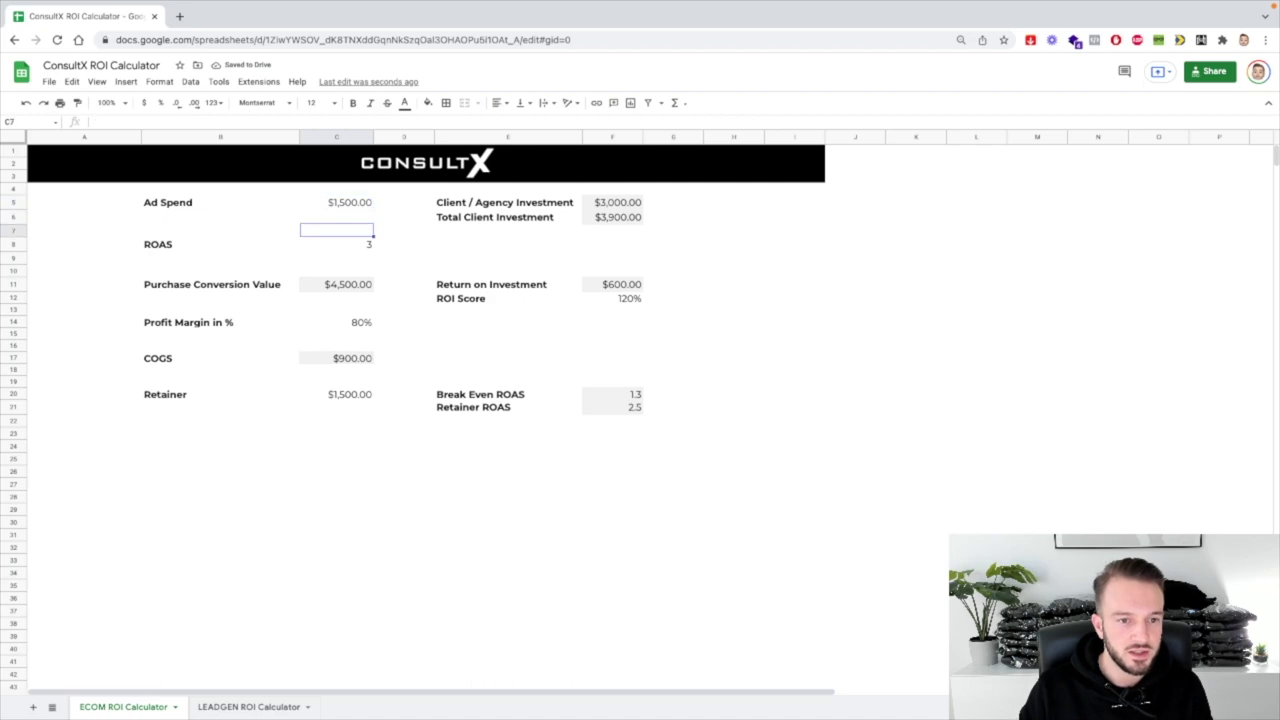
{"action": "type", "text": "2"}
{"action": "key", "text": "Return"}
{"action": "key", "text": "Down"}
{"action": "key", "text": "Down"}
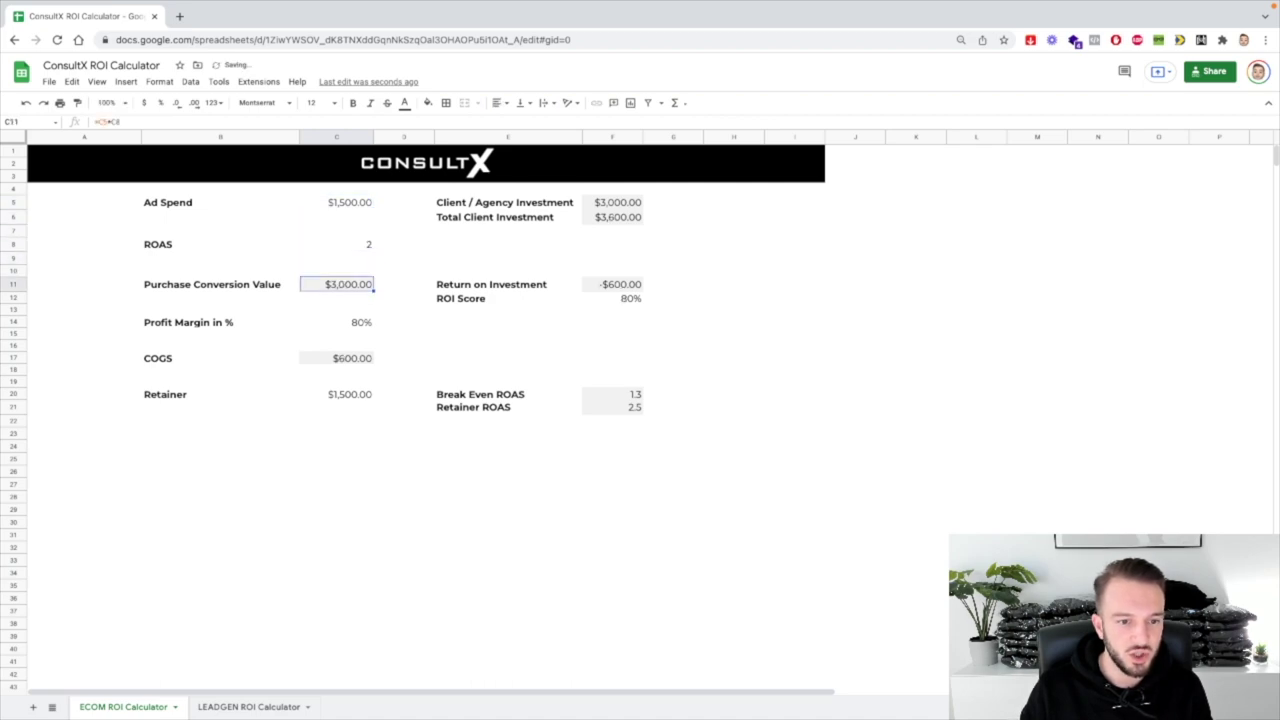
{"action": "key", "text": "Down"}
{"action": "key", "text": "Down"}
{"action": "key", "text": "Down"}
{"action": "type", "text": "50"}
{"action": "key", "text": "Return"}
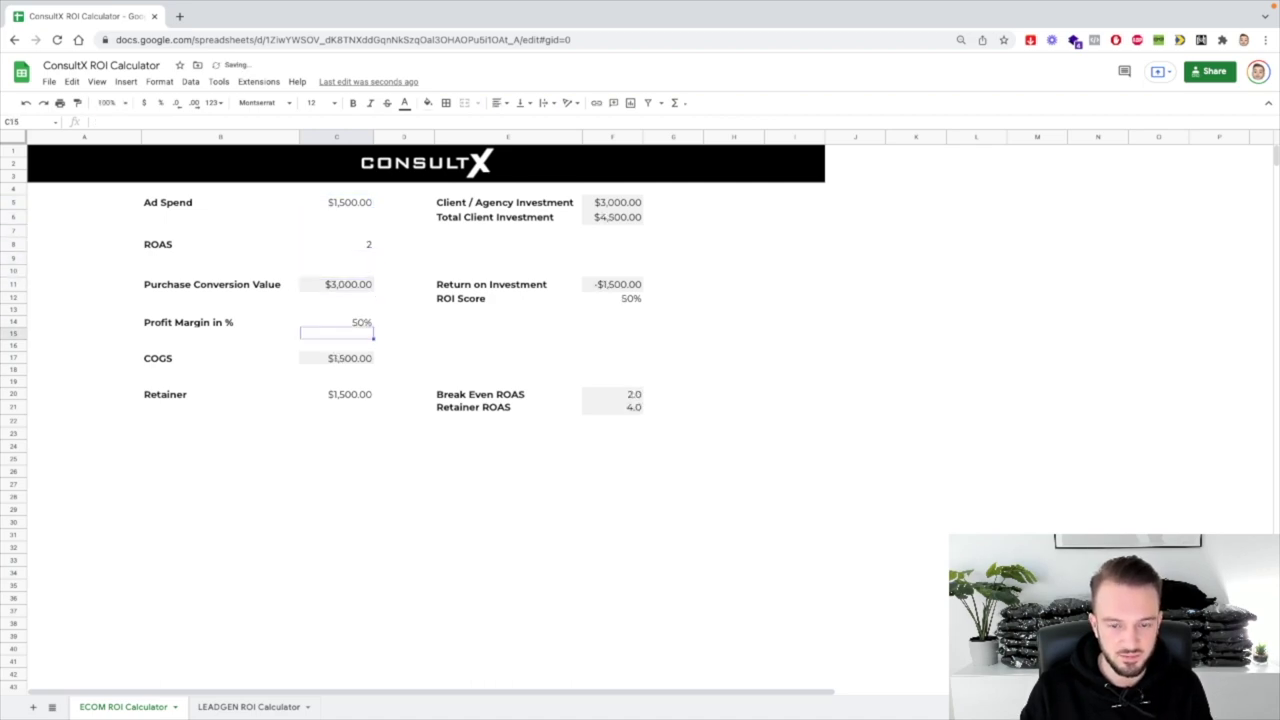
- Check the Ad Spend, Retainer and margin inputs plus the investment and ROI formulas
{"action": "left_click", "coordinate": [344, 207]}
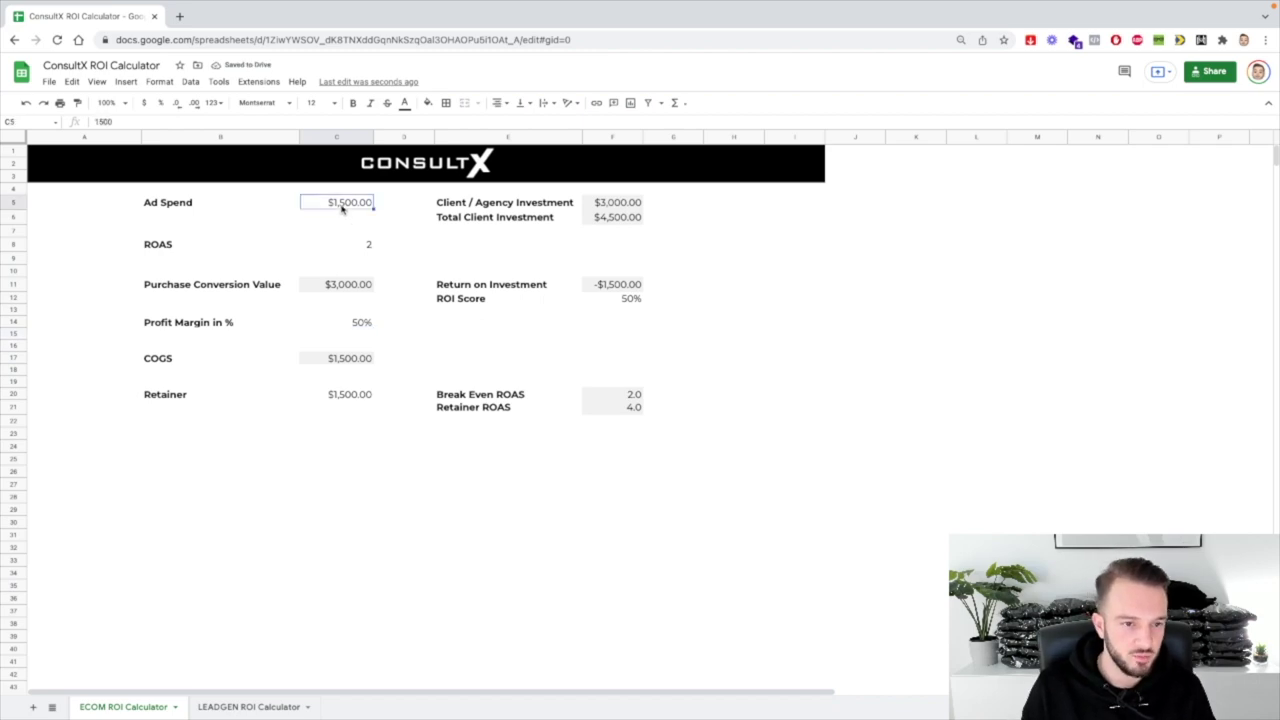
{"action": "left_click", "coordinate": [343, 400]}
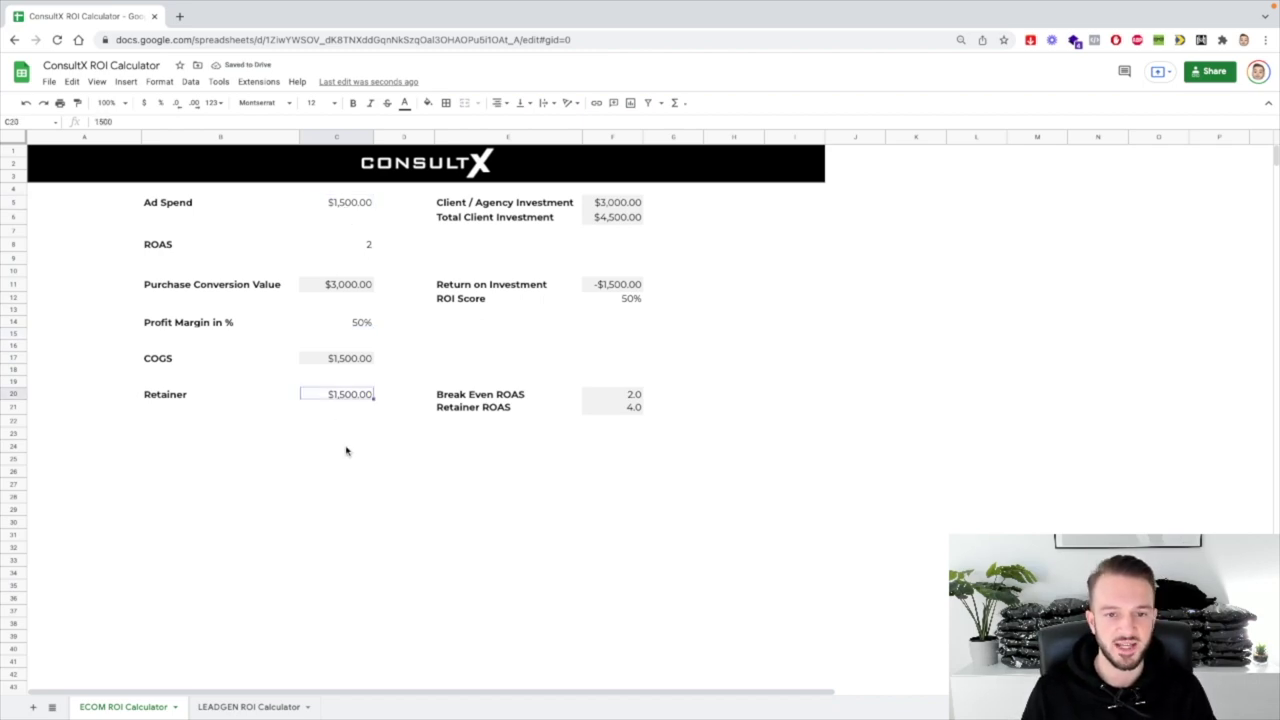
{"action": "left_click", "coordinate": [346, 448]}
{"action": "left_click", "coordinate": [610, 204]}
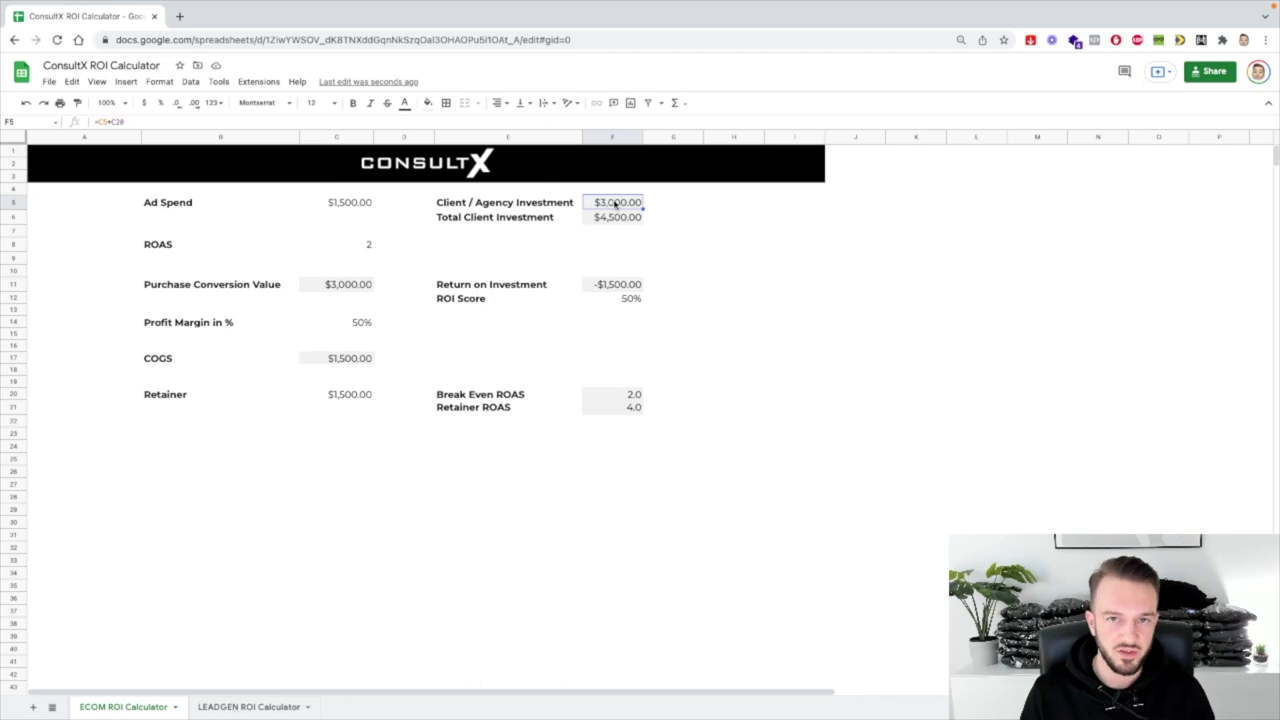
{"action": "left_click", "coordinate": [362, 324]}
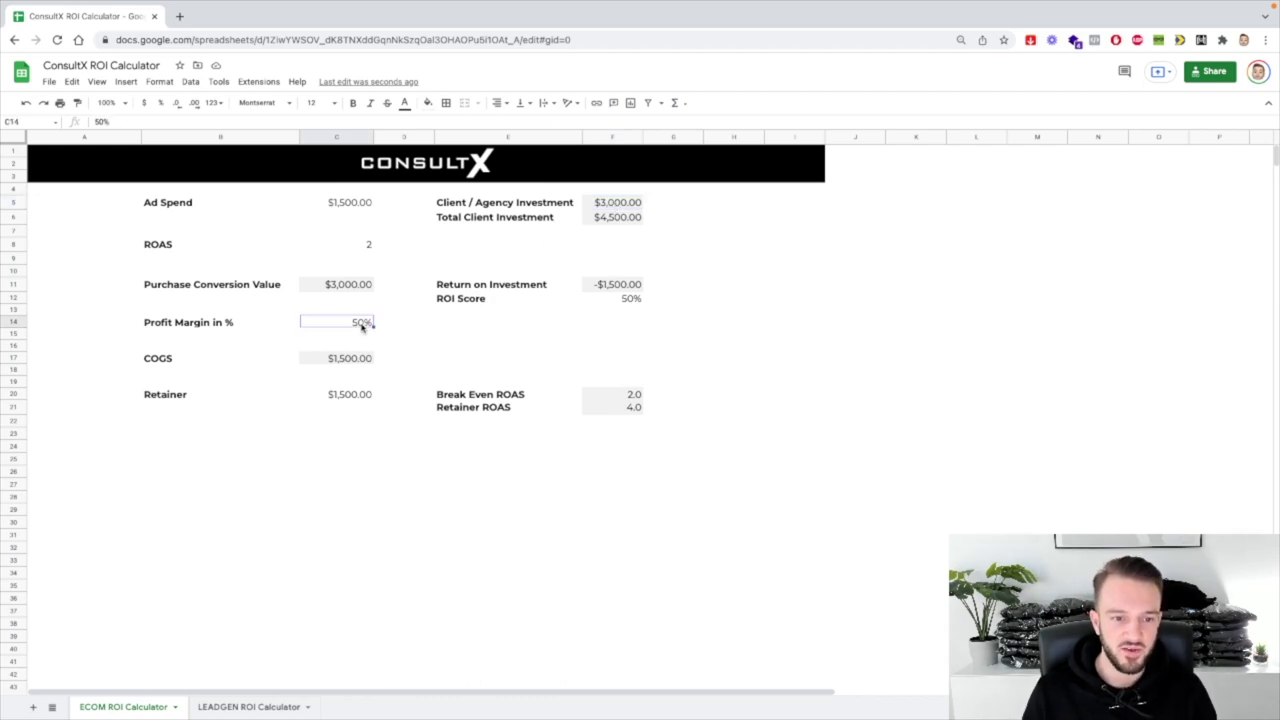
{"action": "left_click", "coordinate": [620, 228]}
{"action": "left_click", "coordinate": [733, 235]}
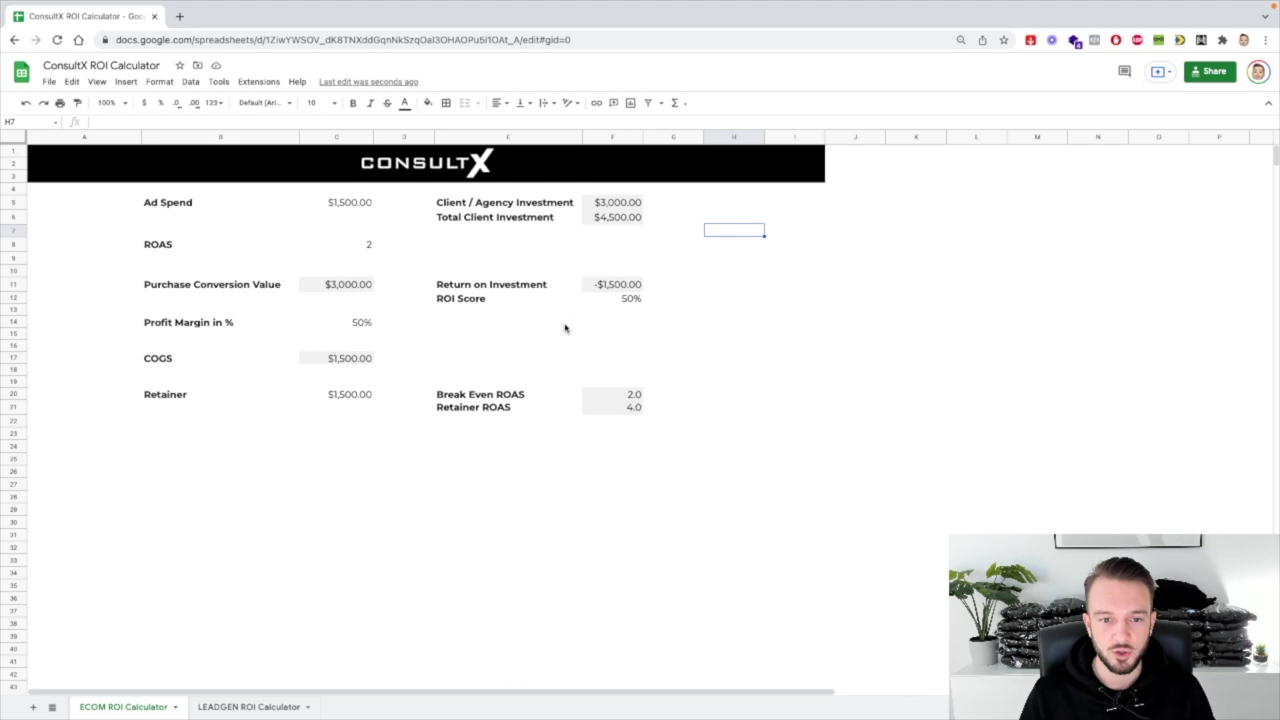
{"action": "left_click", "coordinate": [627, 286]}
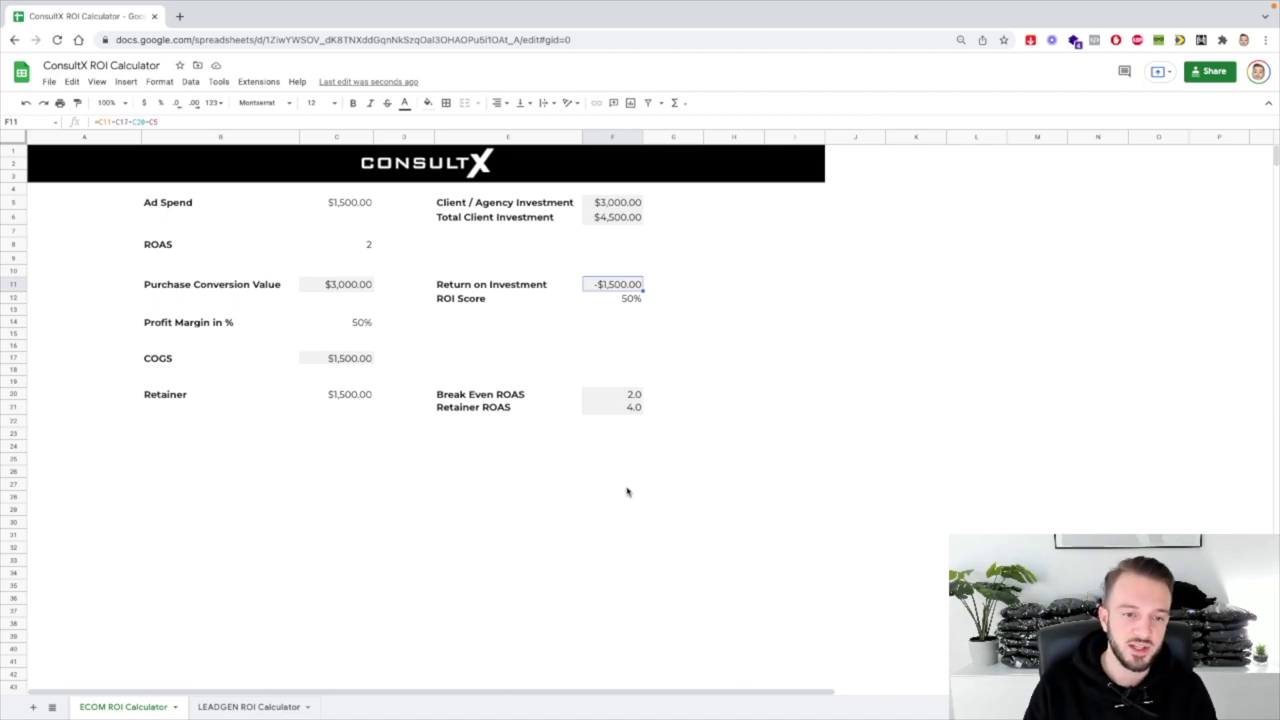
{"action": "left_click", "coordinate": [372, 248]}
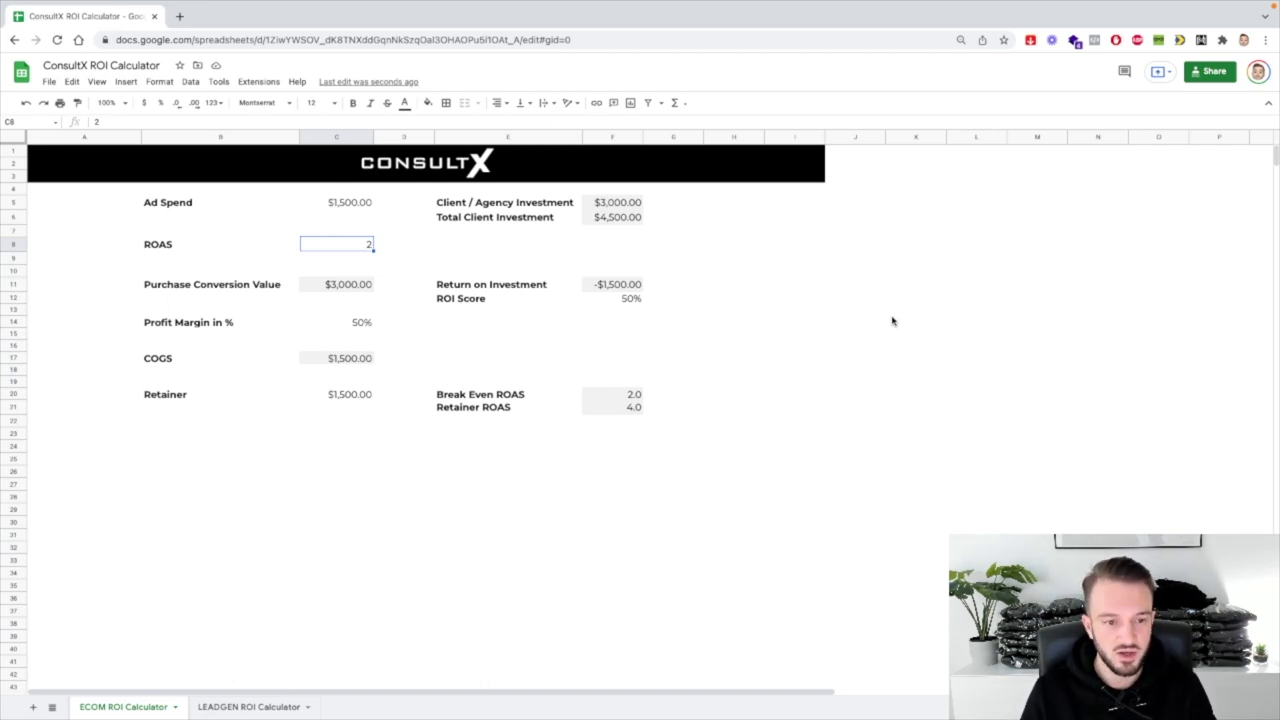
- Set ROAS to 4 and review ROI, Ad Spend, conversion value and COGS
{"action": "type", "text": "4"}
{"action": "key", "text": "Return"}
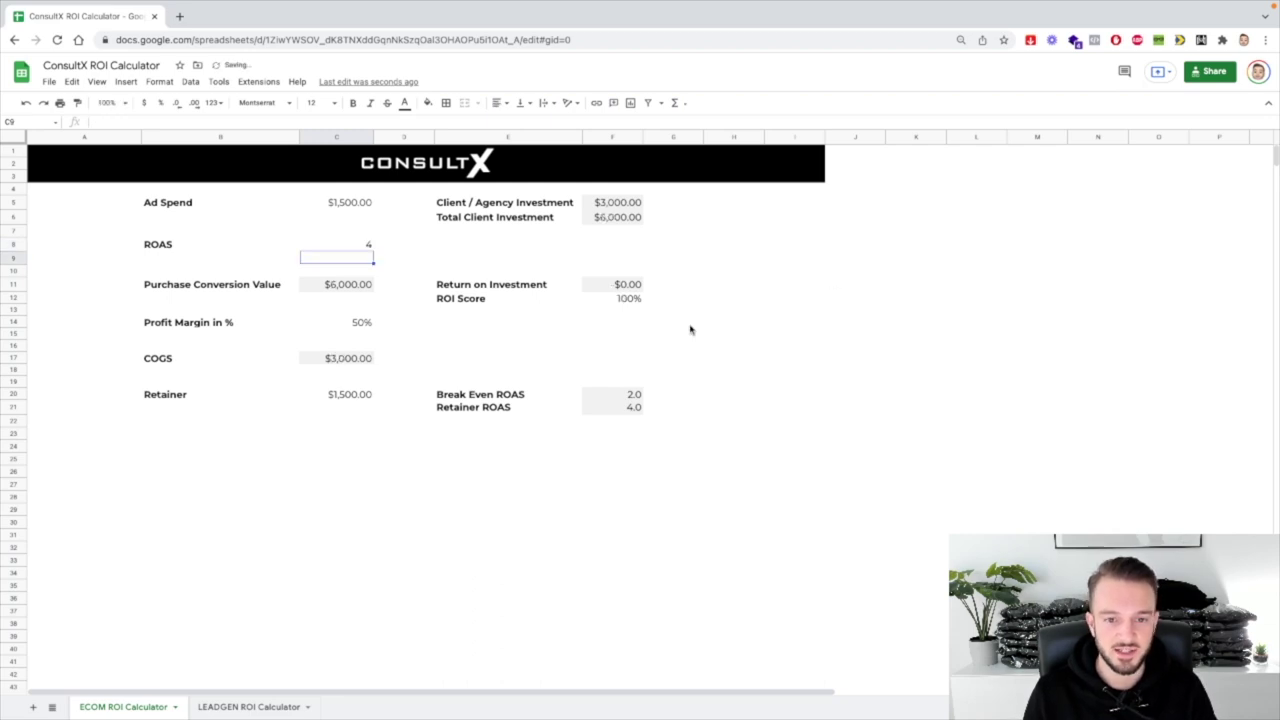
{"action": "left_click", "coordinate": [627, 288]}
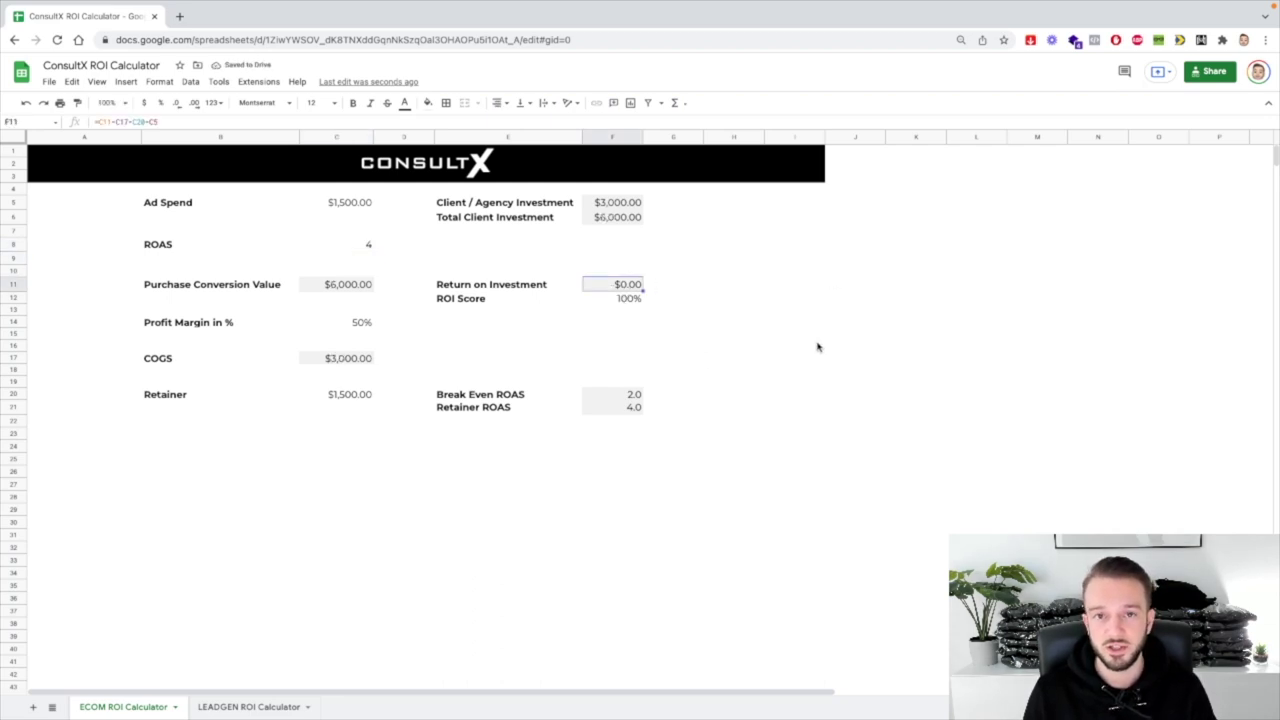
{"action": "left_click", "coordinate": [355, 203]}
{"action": "left_click", "coordinate": [360, 286]}
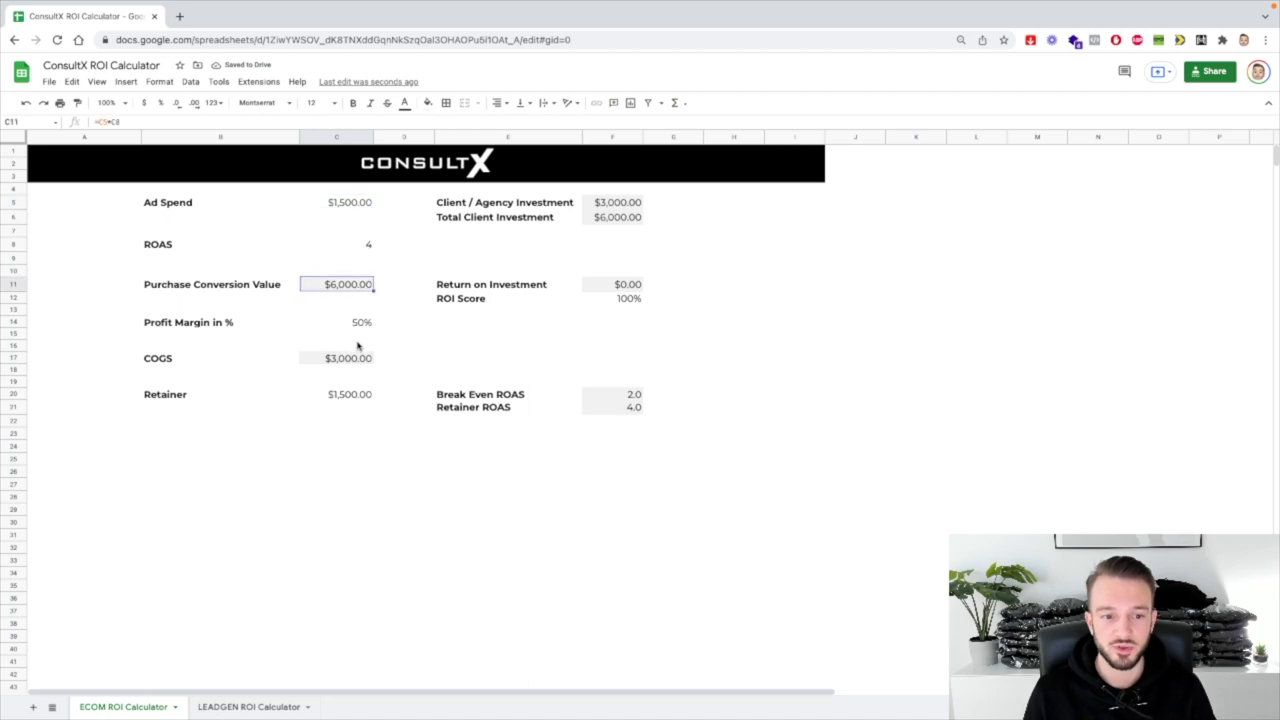
{"action": "left_click", "coordinate": [360, 356]}
{"action": "left_click", "coordinate": [368, 247]}
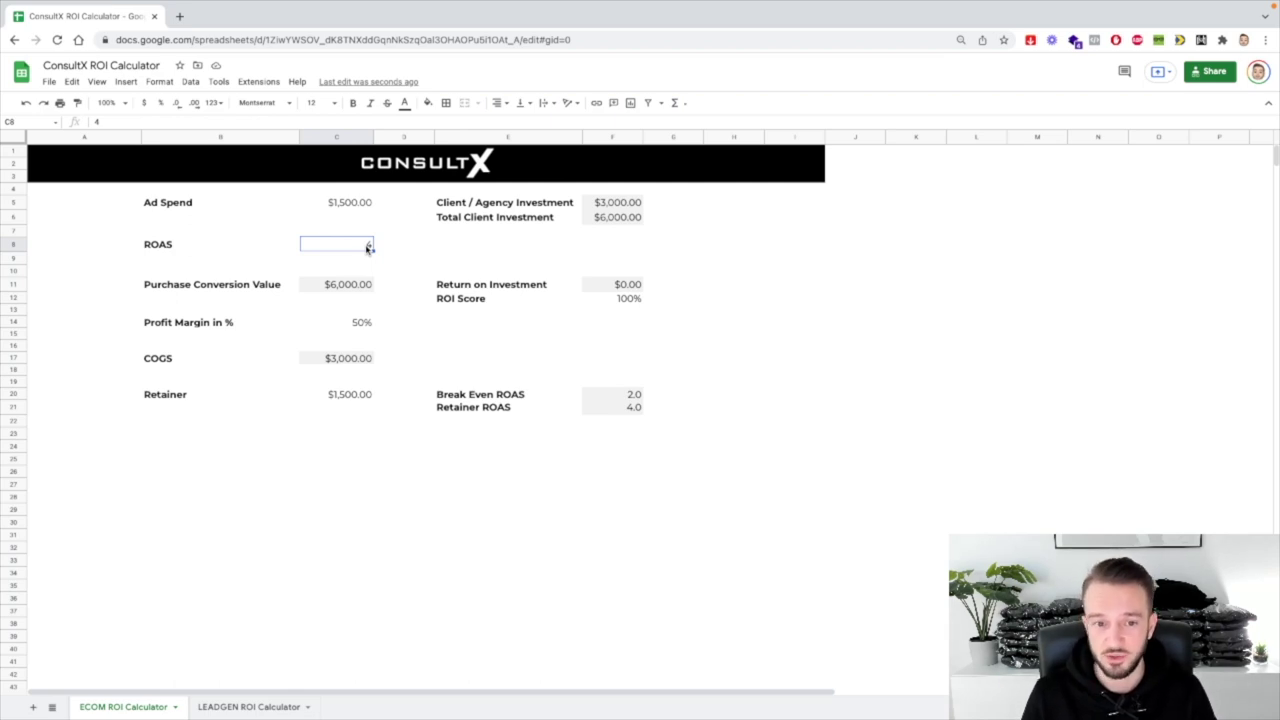
{"action": "left_click", "coordinate": [616, 285]}
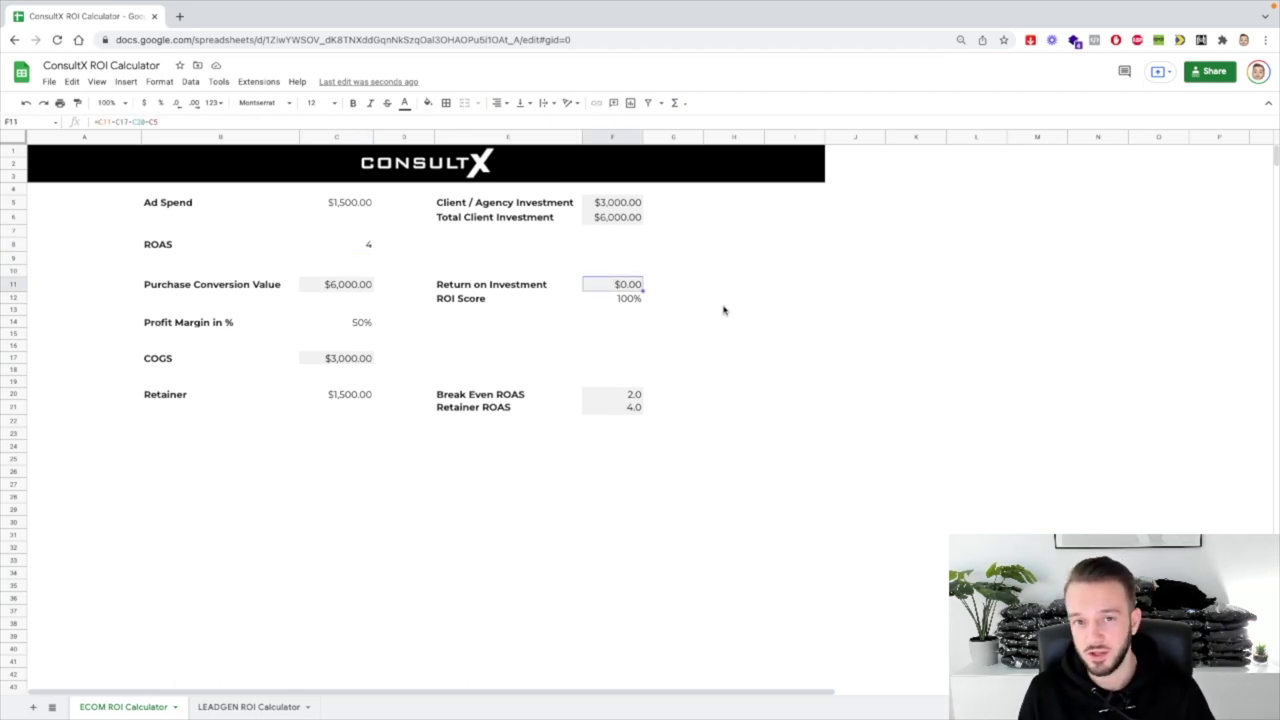
- Refine ROAS to 4.2 and check the updated Return on Investment
{"action": "left_click", "coordinate": [350, 248]}
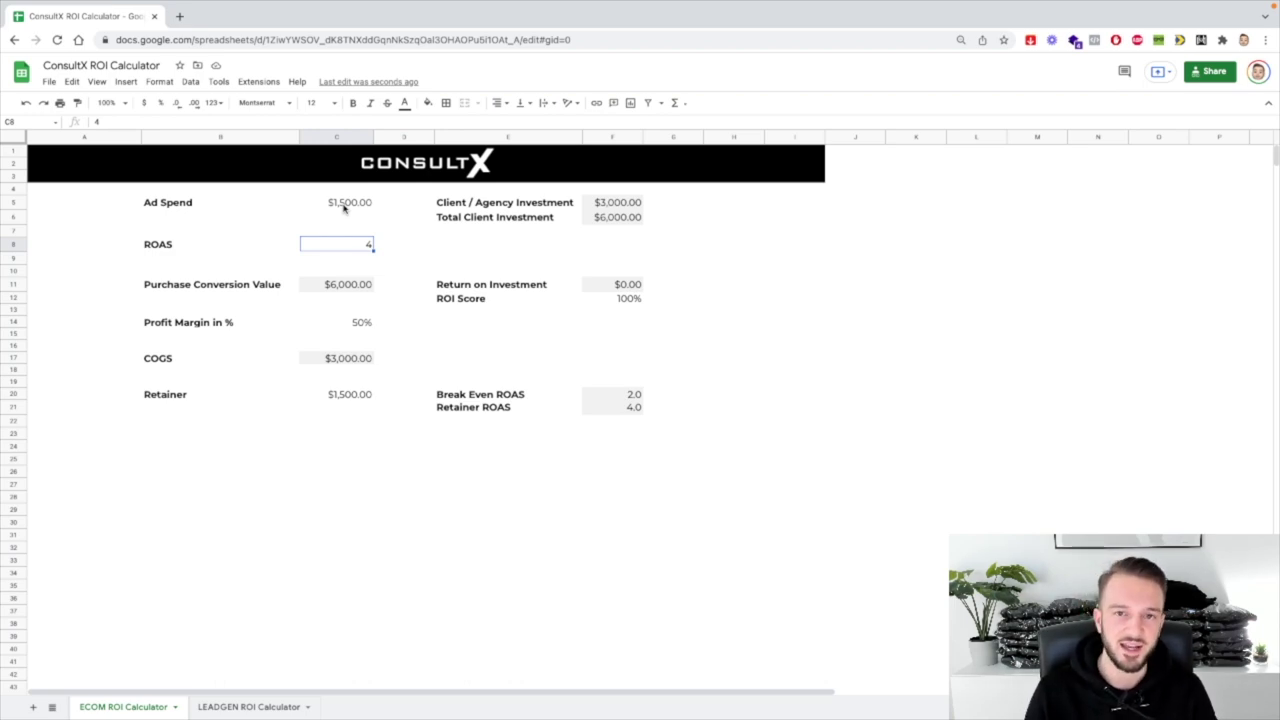
{"action": "type", "text": "4.2"}
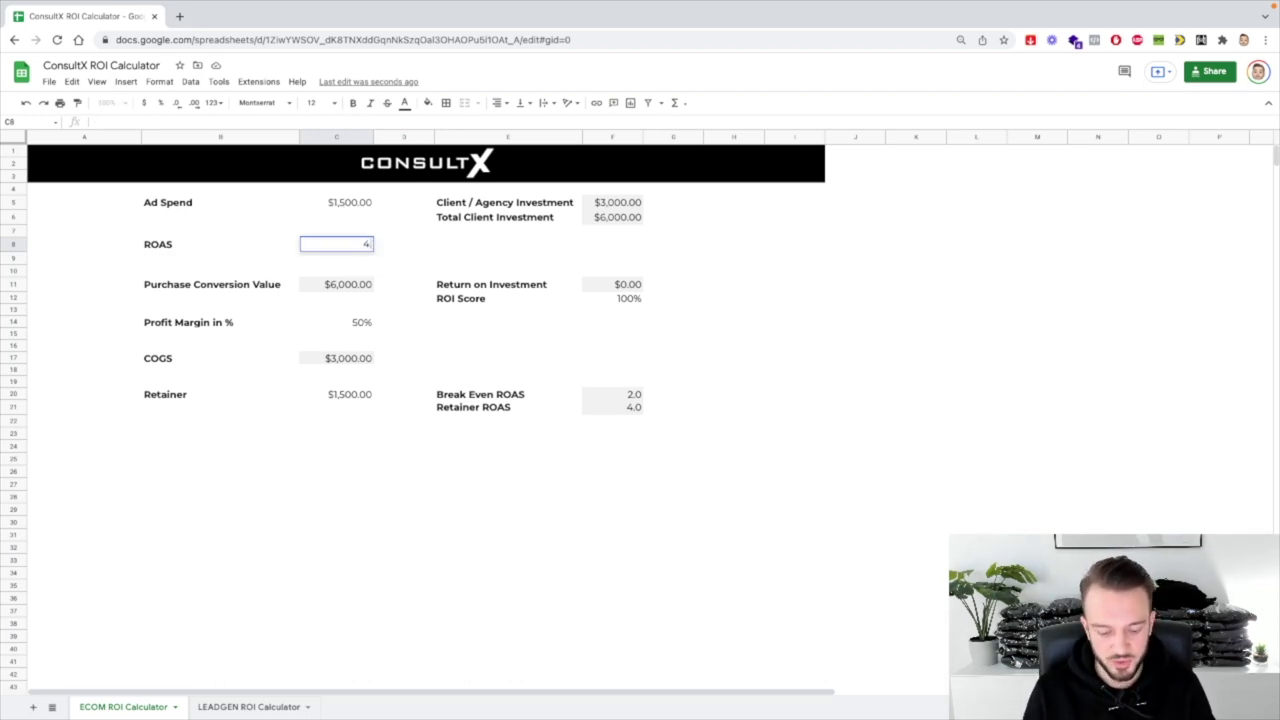
{"action": "key", "text": "Return"}
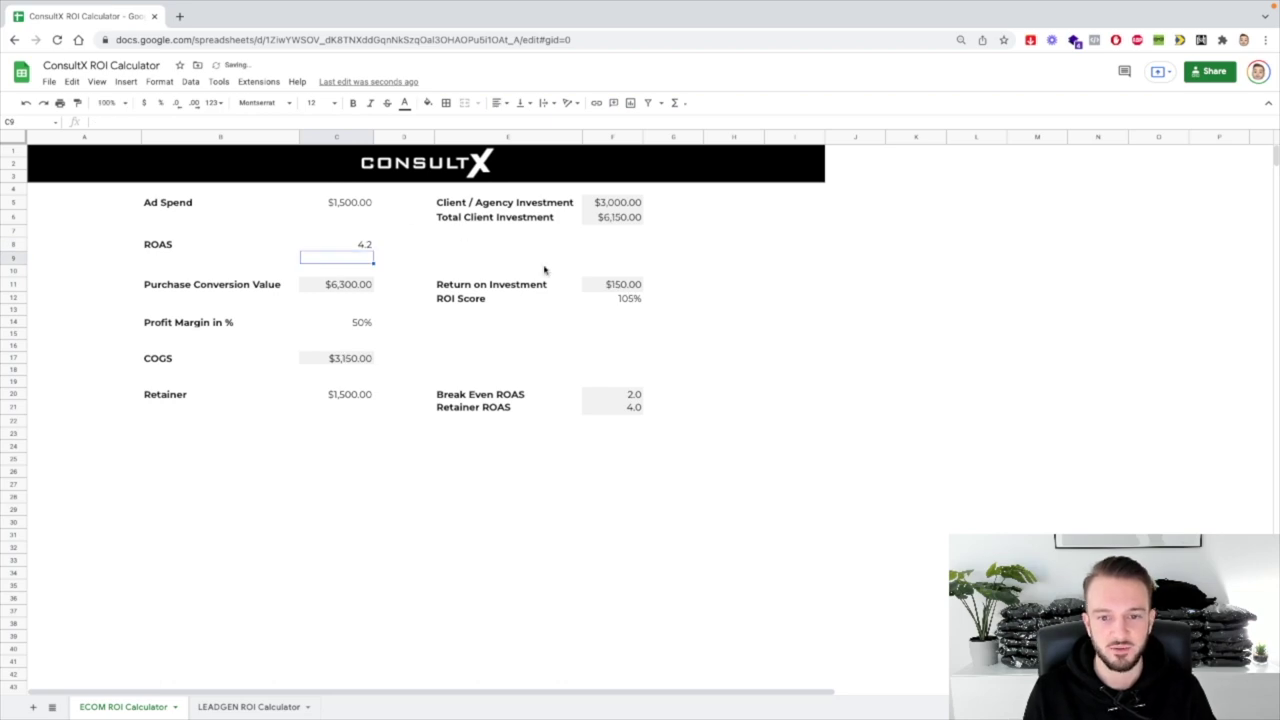
{"action": "left_click", "coordinate": [611, 285]}
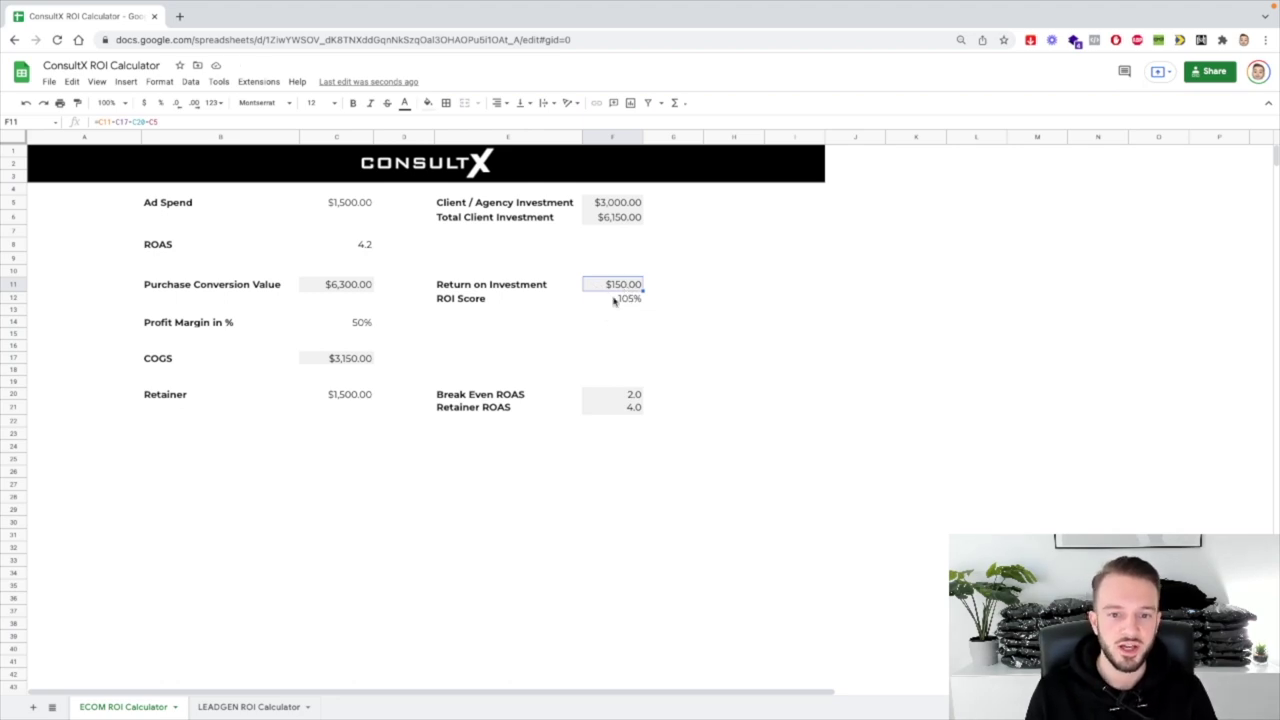
{"action": "left_click", "coordinate": [369, 248]}
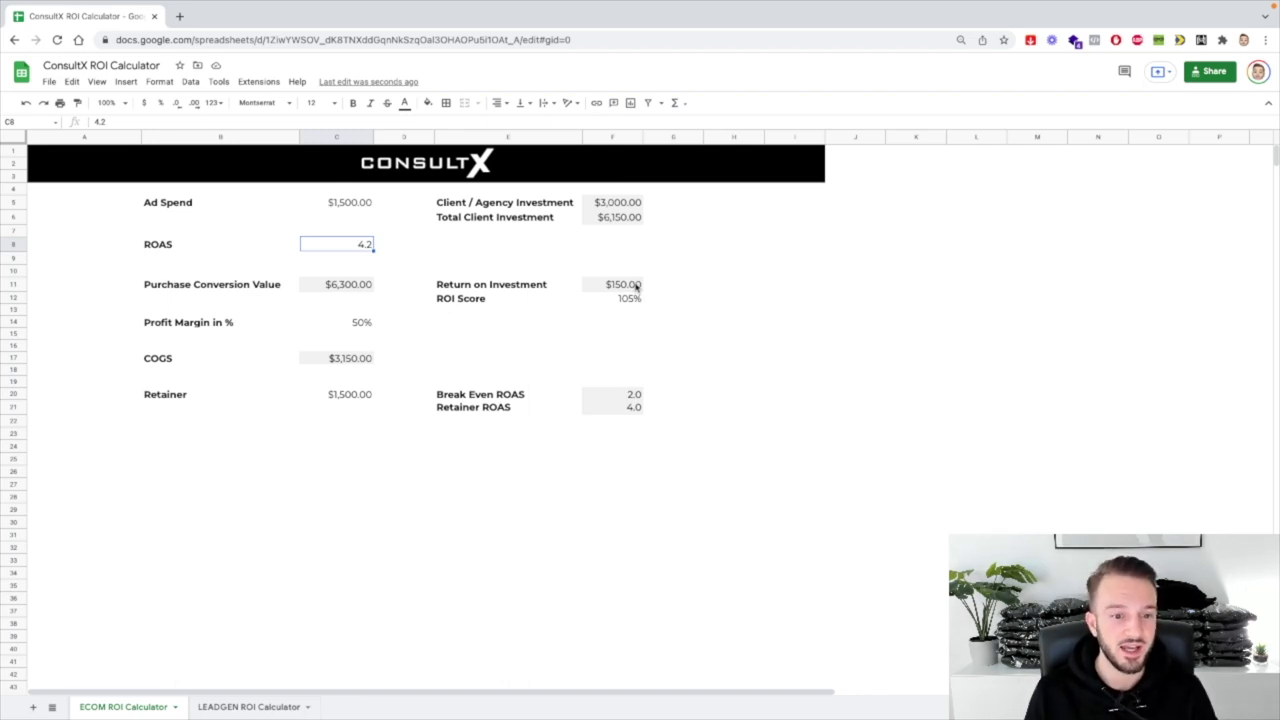
- Set Ad Spend to $2,000 and check the updated Return on Investment
{"action": "left_click", "coordinate": [362, 207]}
{"action": "type", "text": "9"}
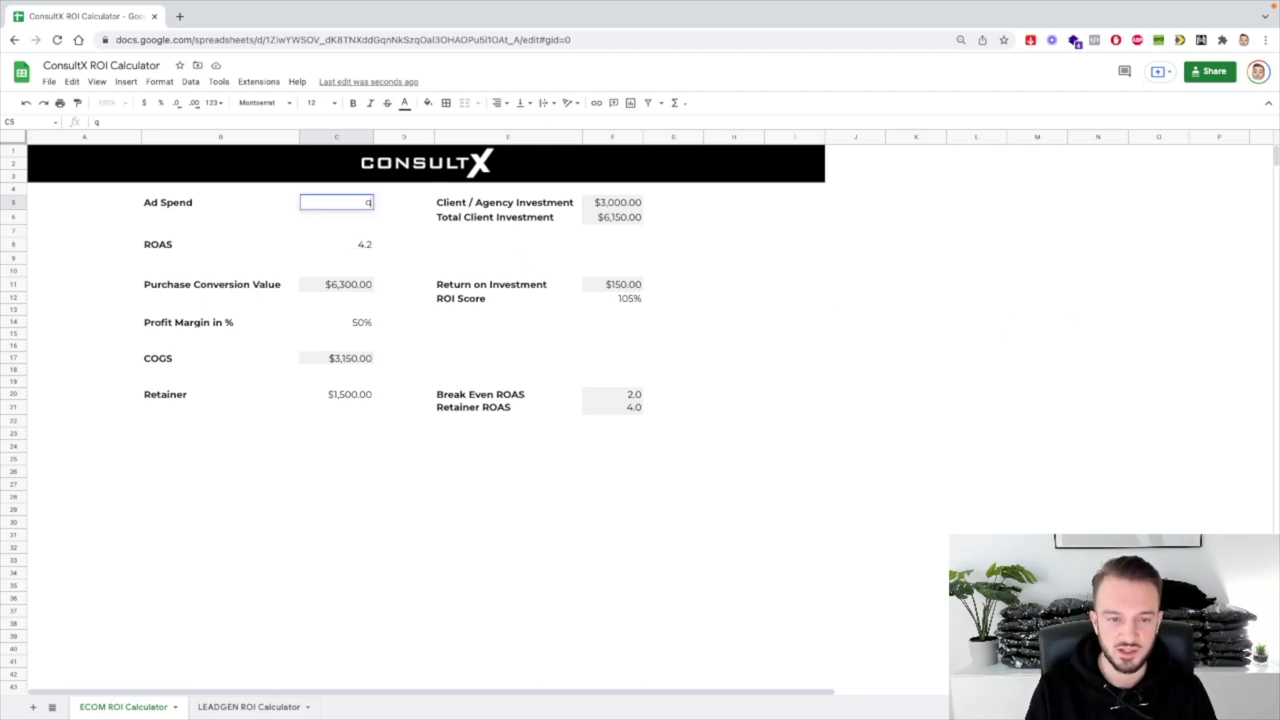
{"action": "key", "text": "BackSpace"}
{"action": "type", "text": "2000"}
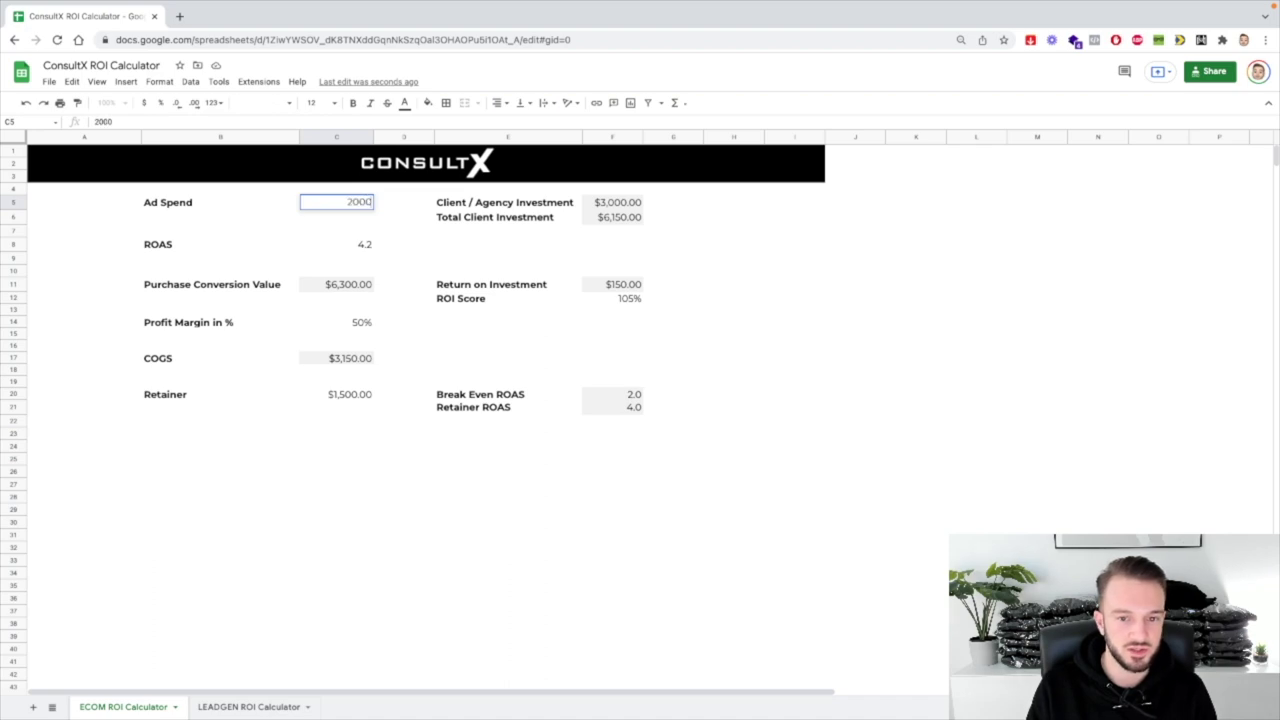
{"action": "key", "text": "Return"}
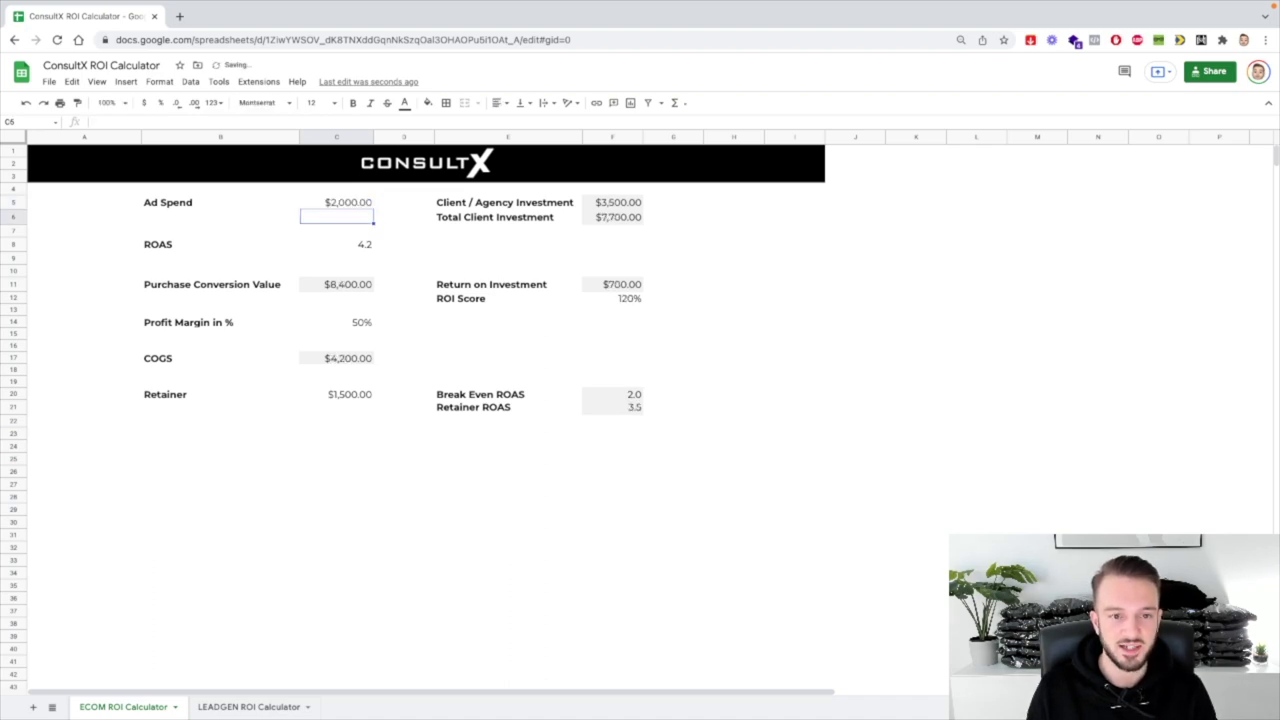
{"action": "left_click", "coordinate": [608, 288]}
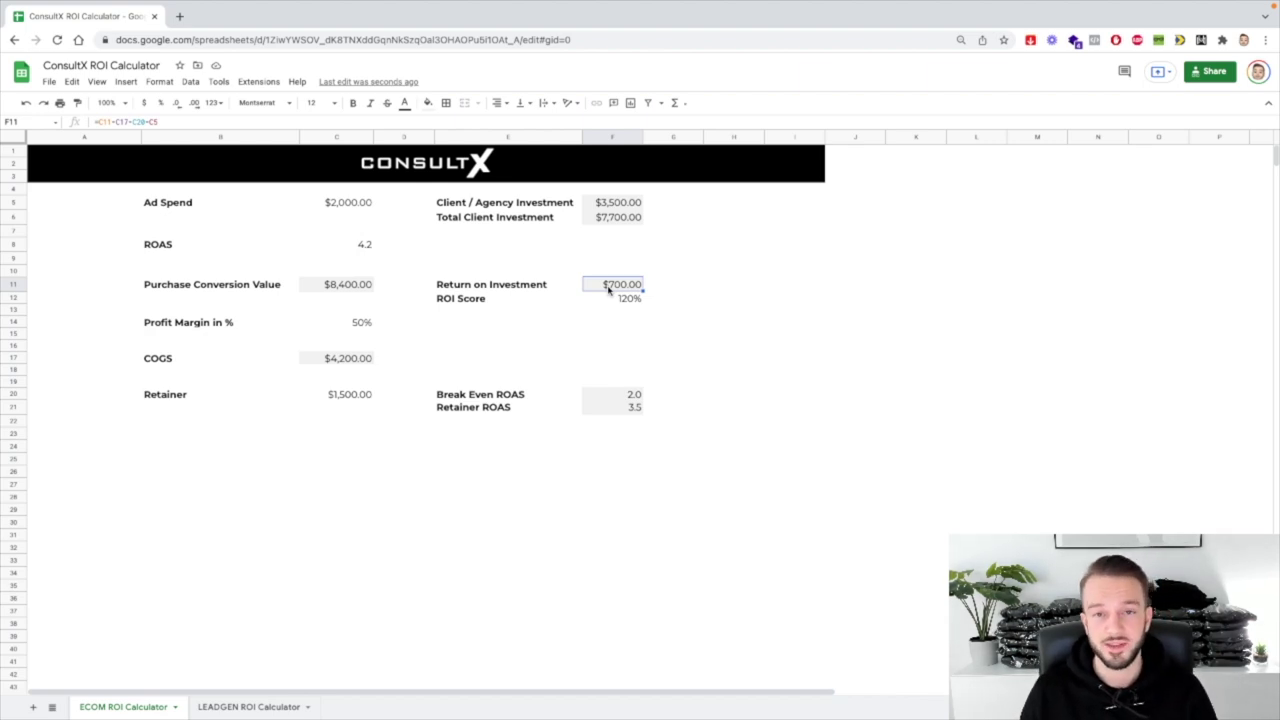
- Set Profit Margin to 70% and check the recalculated Return on Investment
{"action": "left_click", "coordinate": [365, 324]}
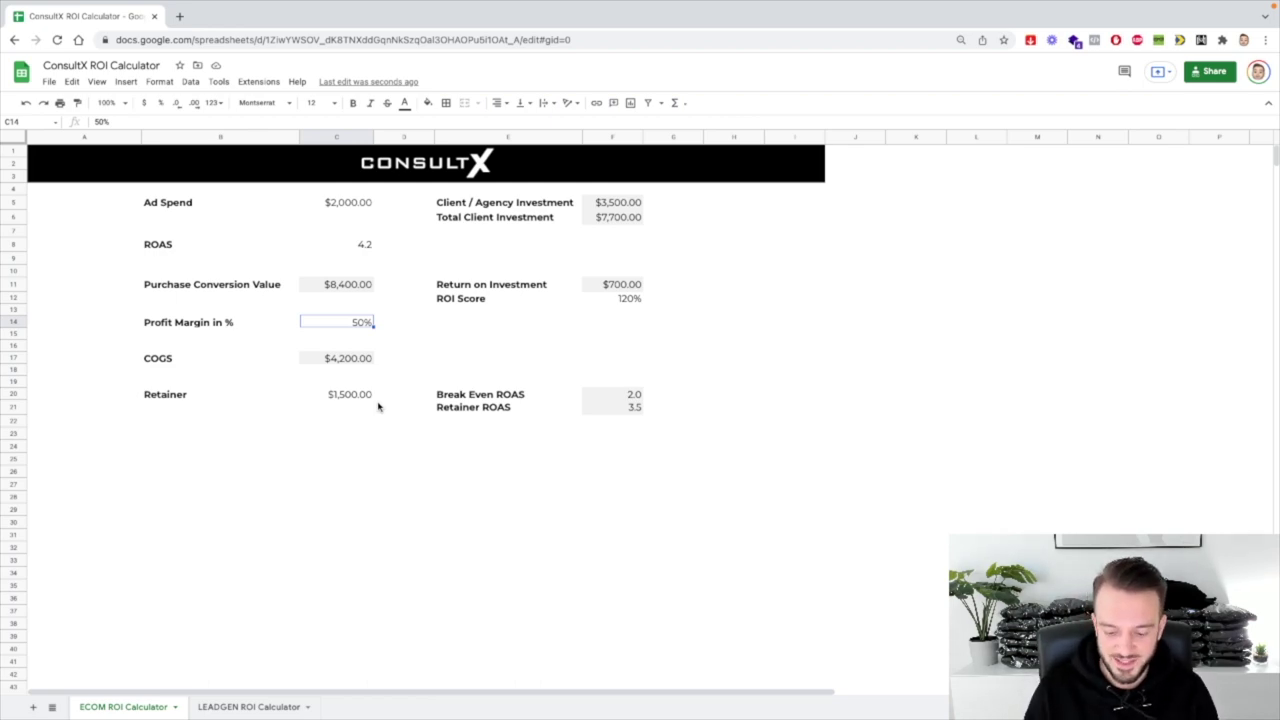
{"action": "type", "text": "70"}
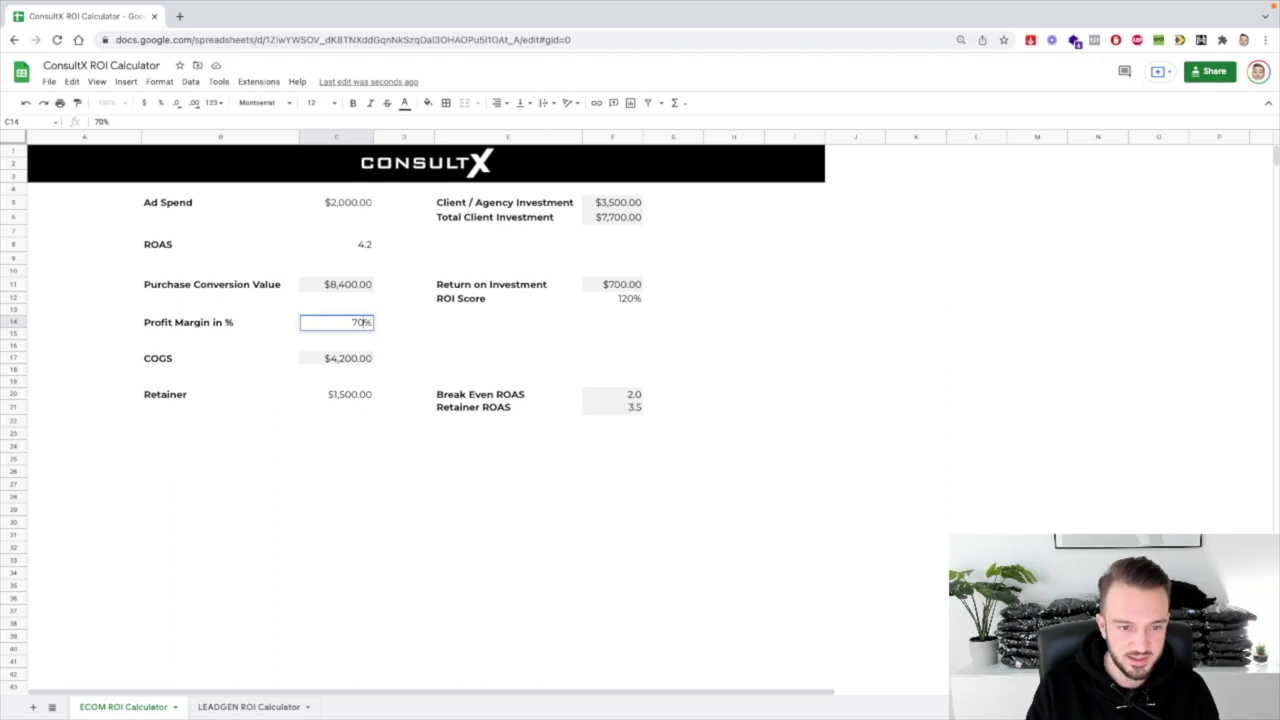
{"action": "key", "text": "Return"}
{"action": "left_click", "coordinate": [615, 286]}
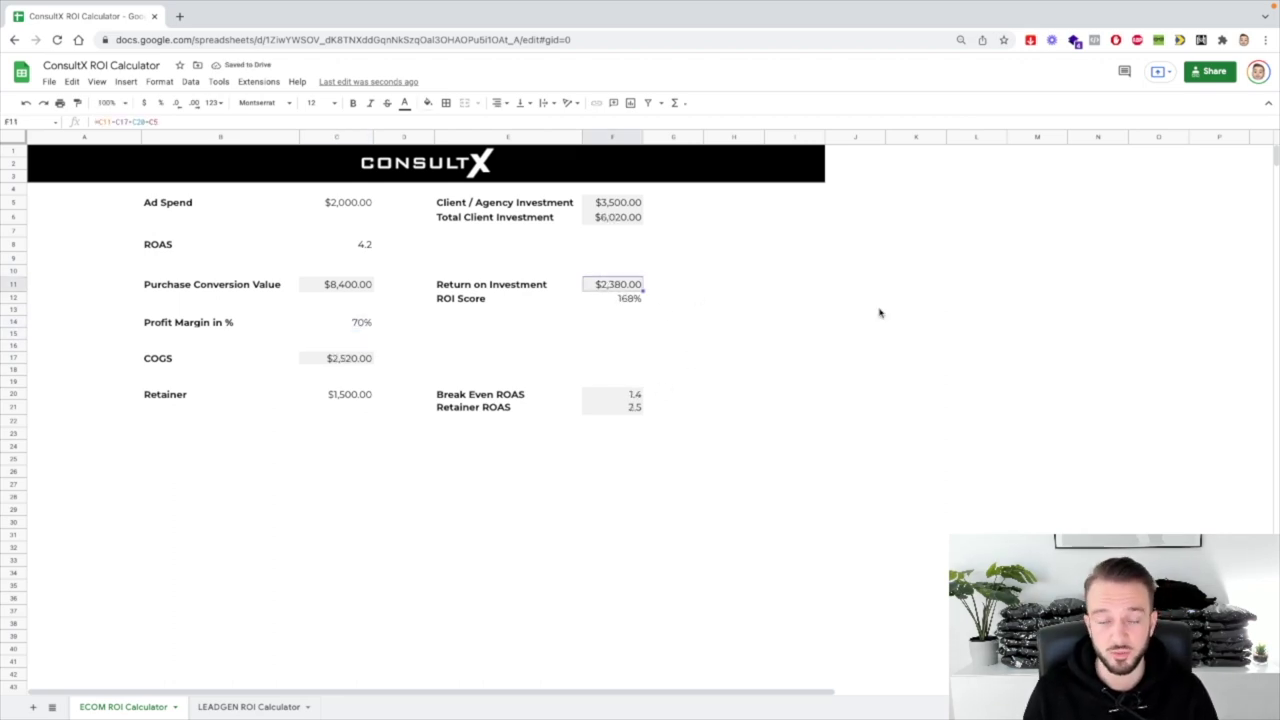
{"action": "left_click", "coordinate": [356, 331]}
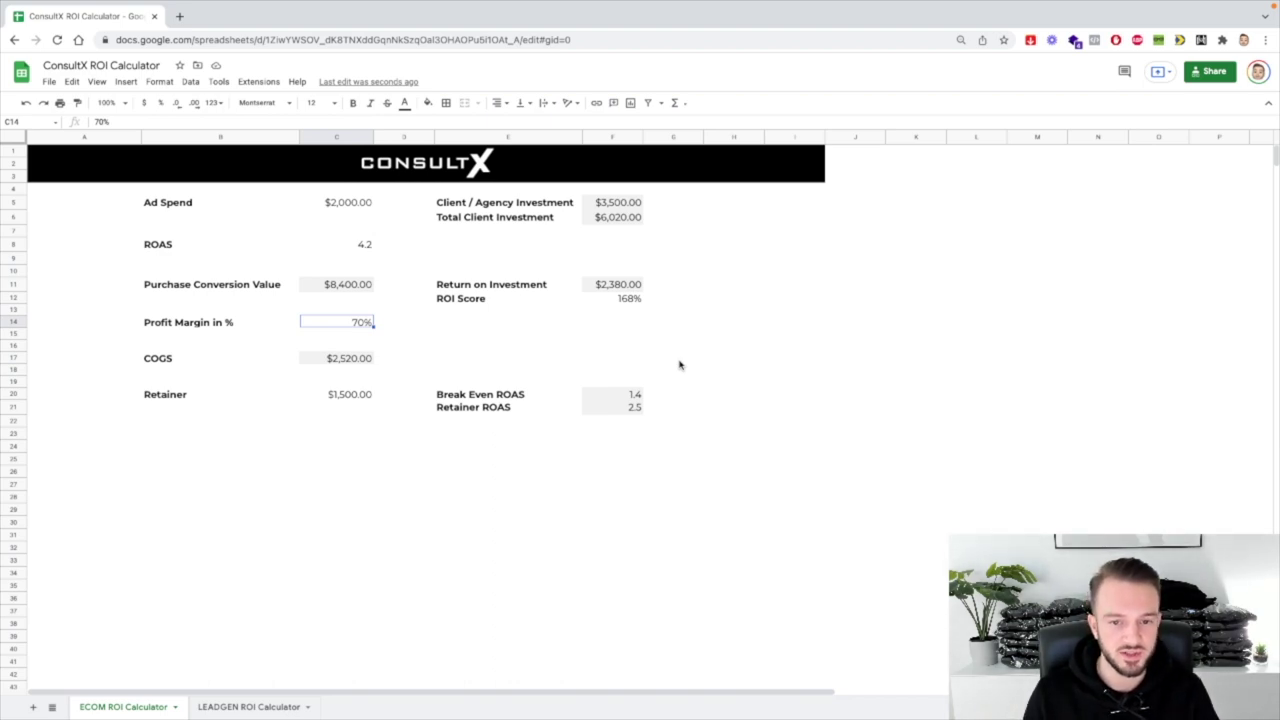
{"action": "left_click", "coordinate": [633, 397]}
{"action": "left_click", "coordinate": [629, 408]}
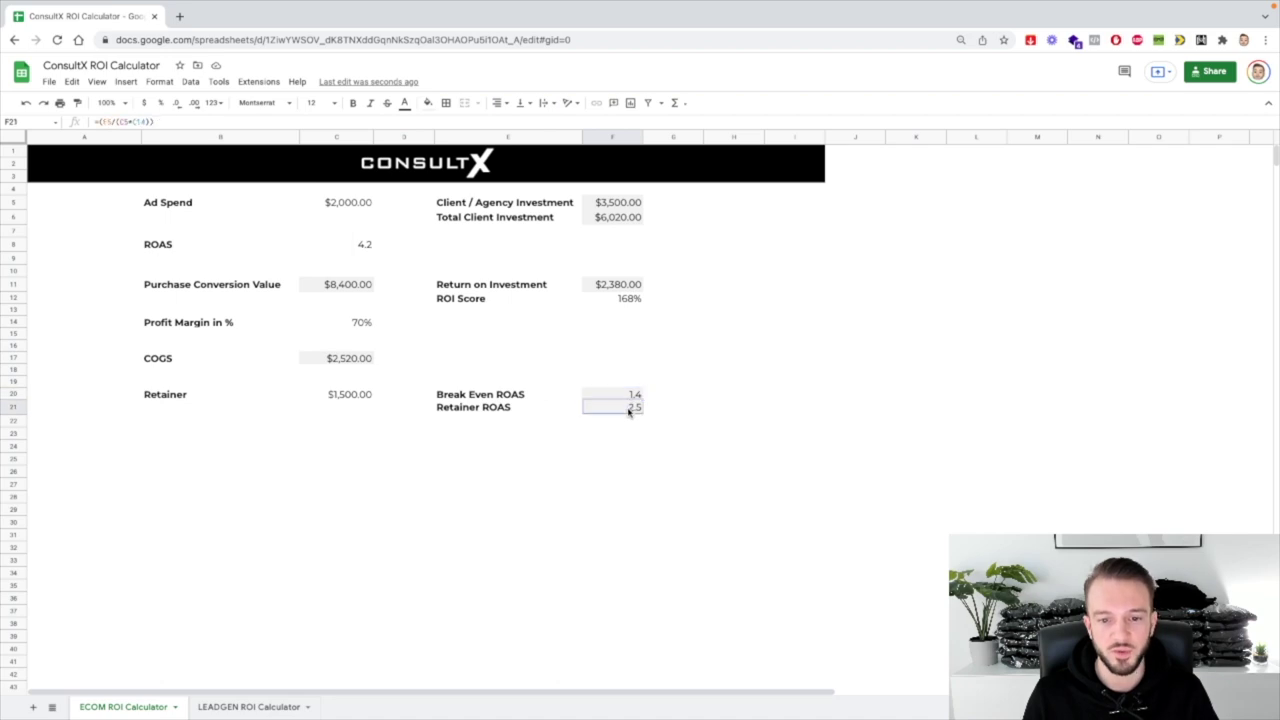
{"action": "left_click", "coordinate": [484, 396]}
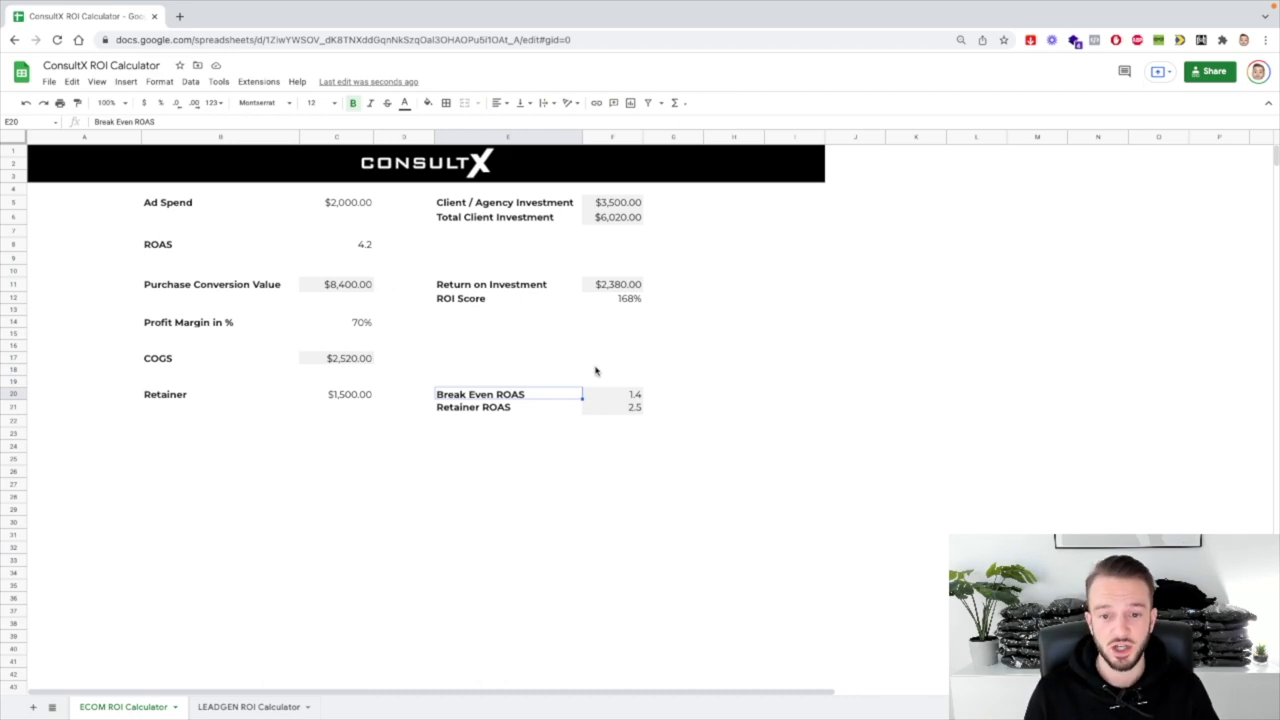
{"action": "left_click", "coordinate": [630, 395]}
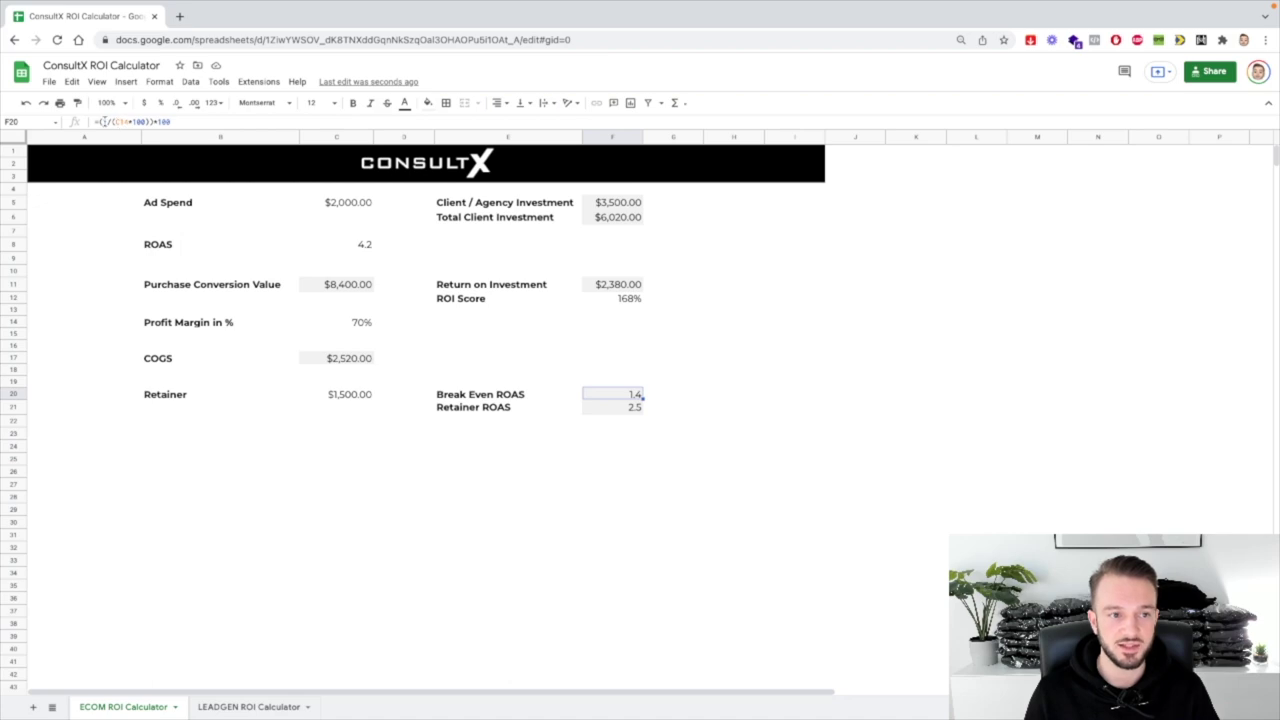
{"action": "left_click", "coordinate": [632, 409]}
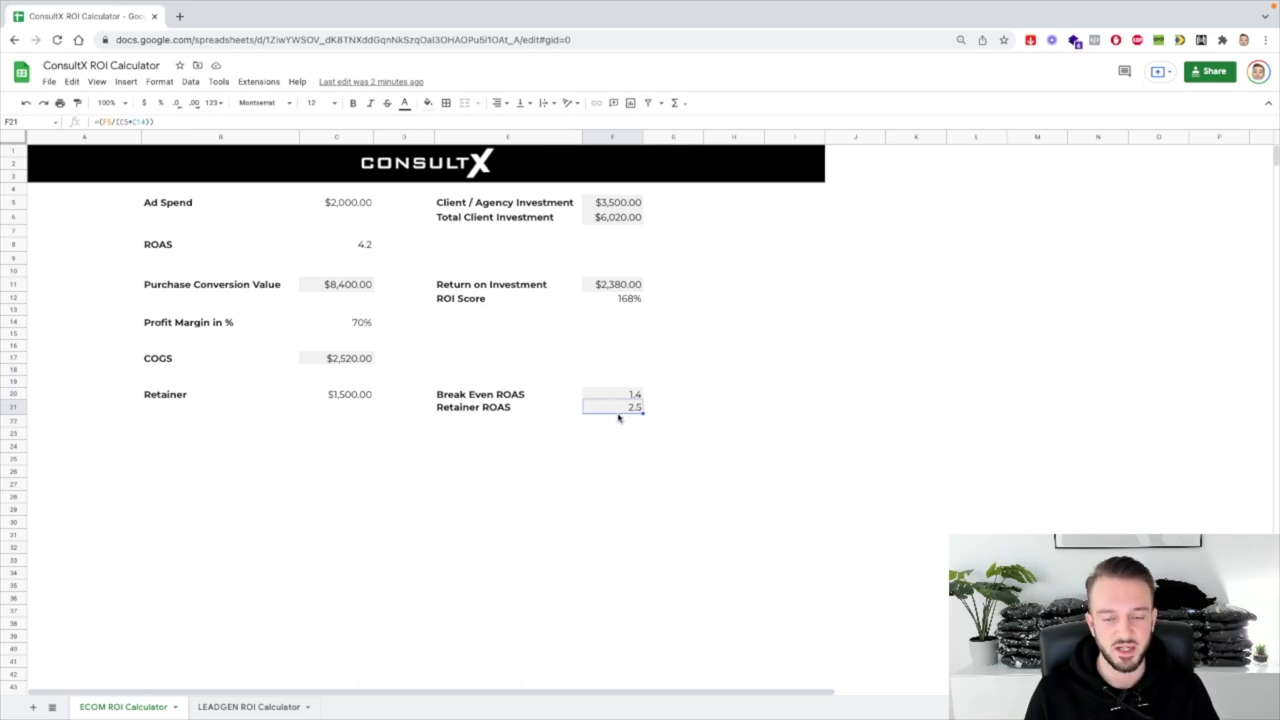
{"action": "left_click", "coordinate": [558, 424]}
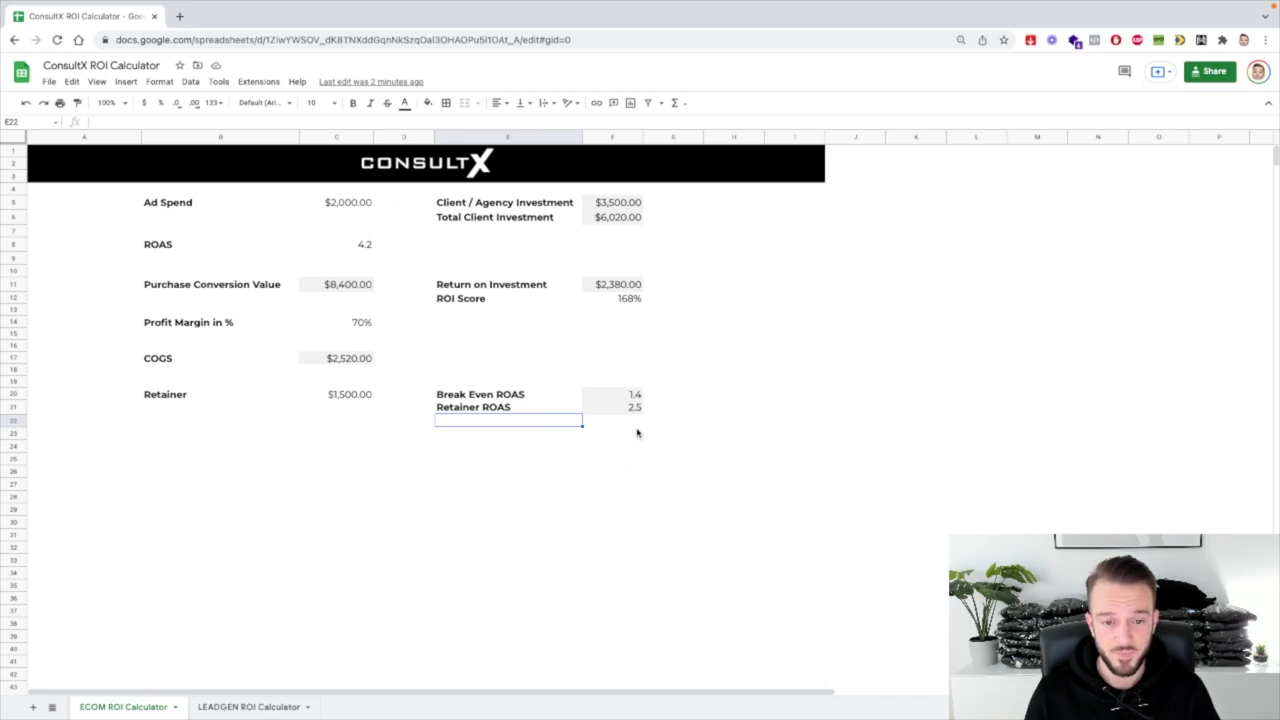
{"action": "left_click", "coordinate": [632, 397]}
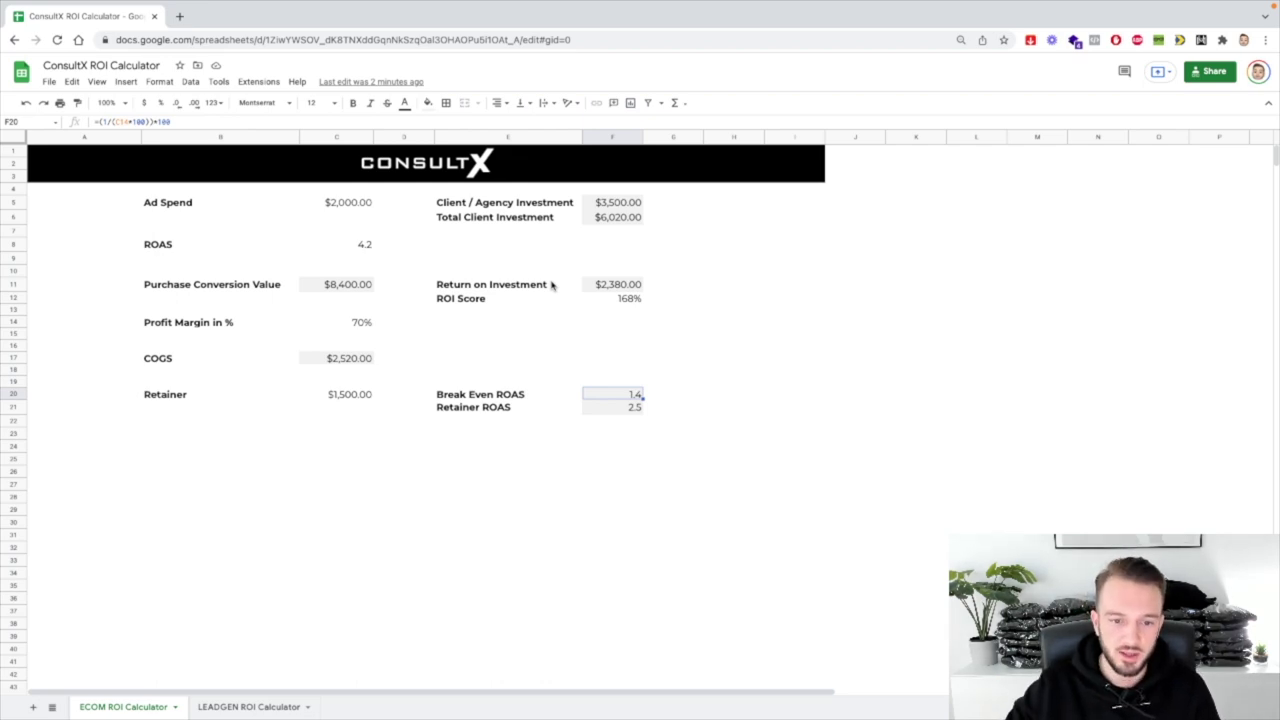
{"action": "left_click", "coordinate": [624, 406]}
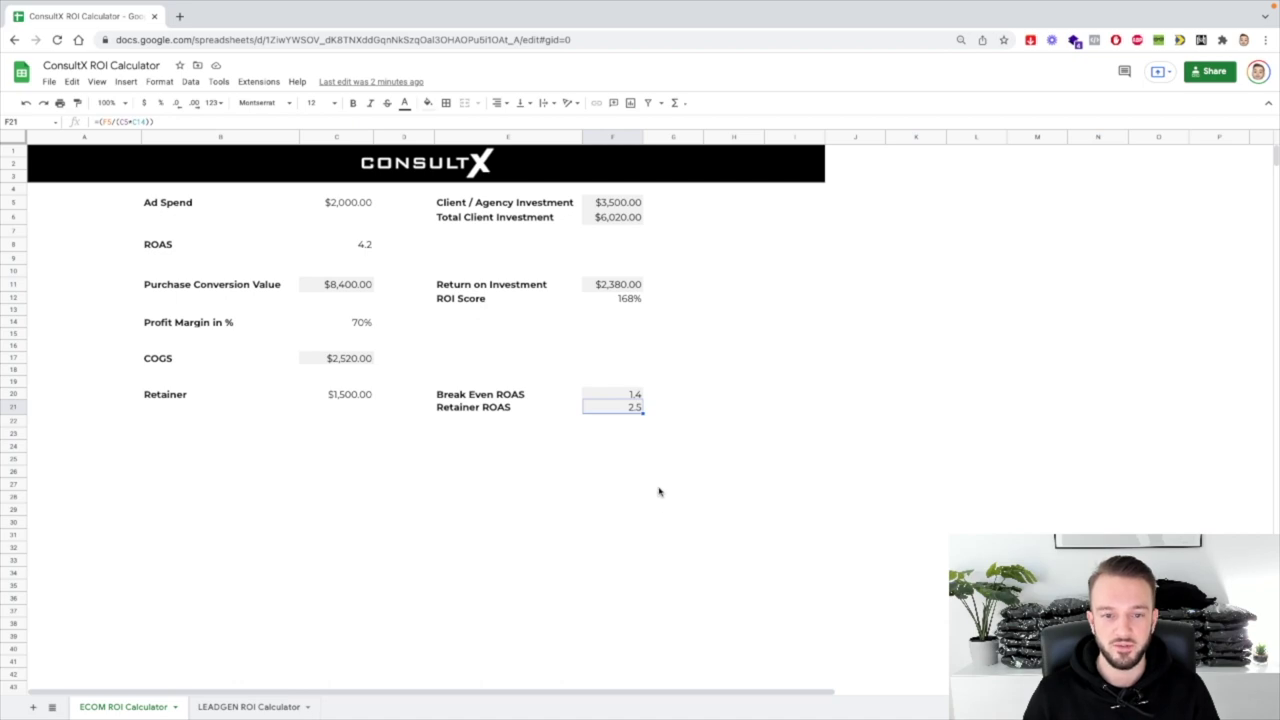
{"action": "left_click", "coordinate": [346, 249]}
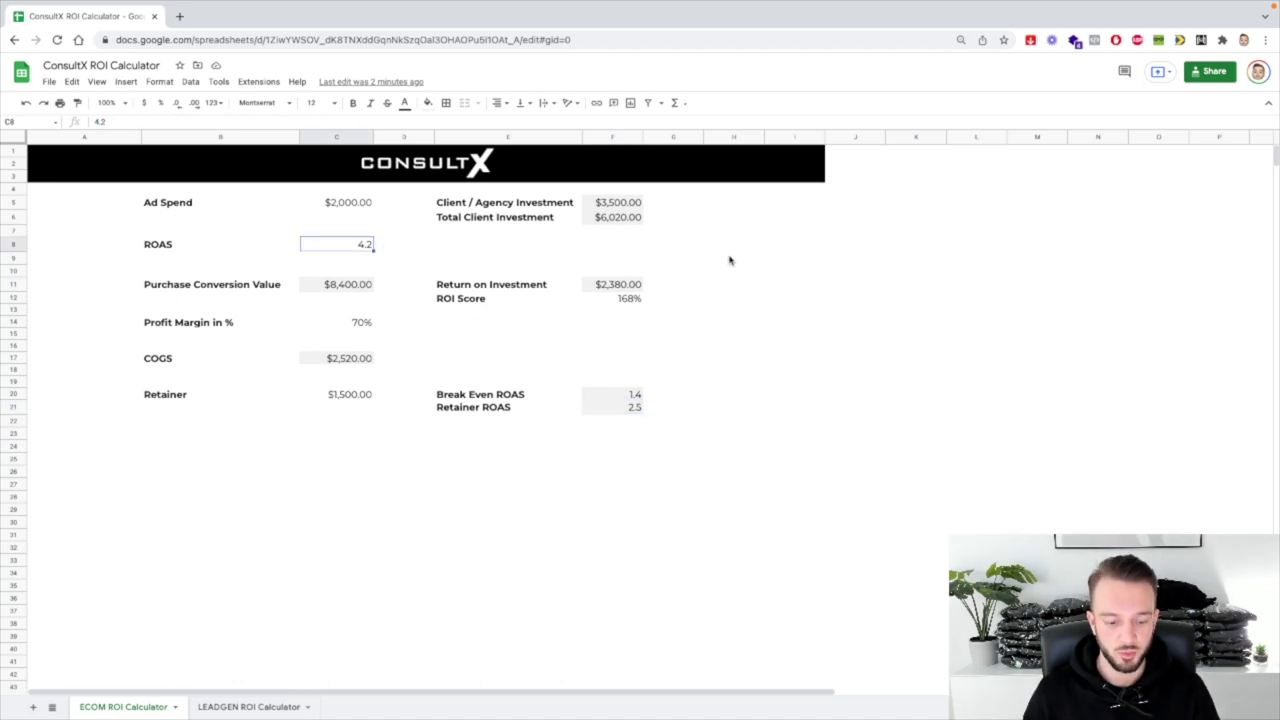
- Try ROAS values 2.8 and then 2.1, checking the Return on Investment result
{"action": "type", "text": "2.8"}
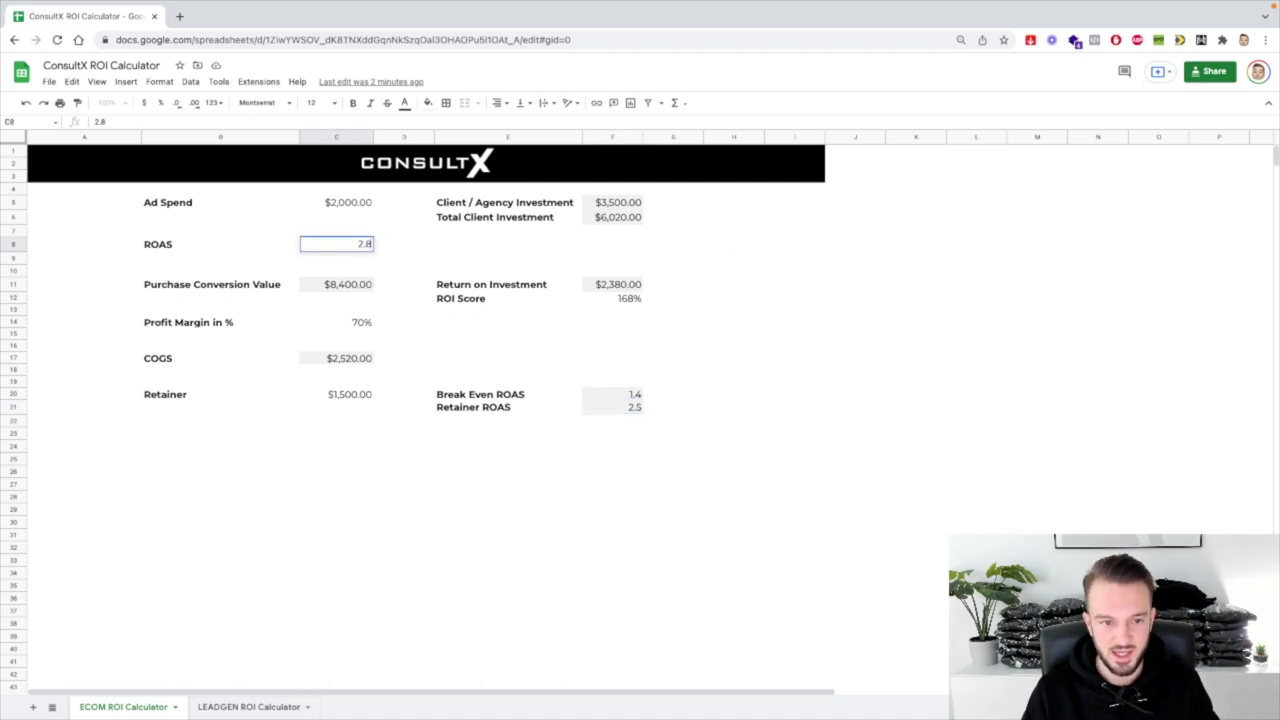
{"action": "key", "text": "Return"}
{"action": "left_click", "coordinate": [617, 288]}
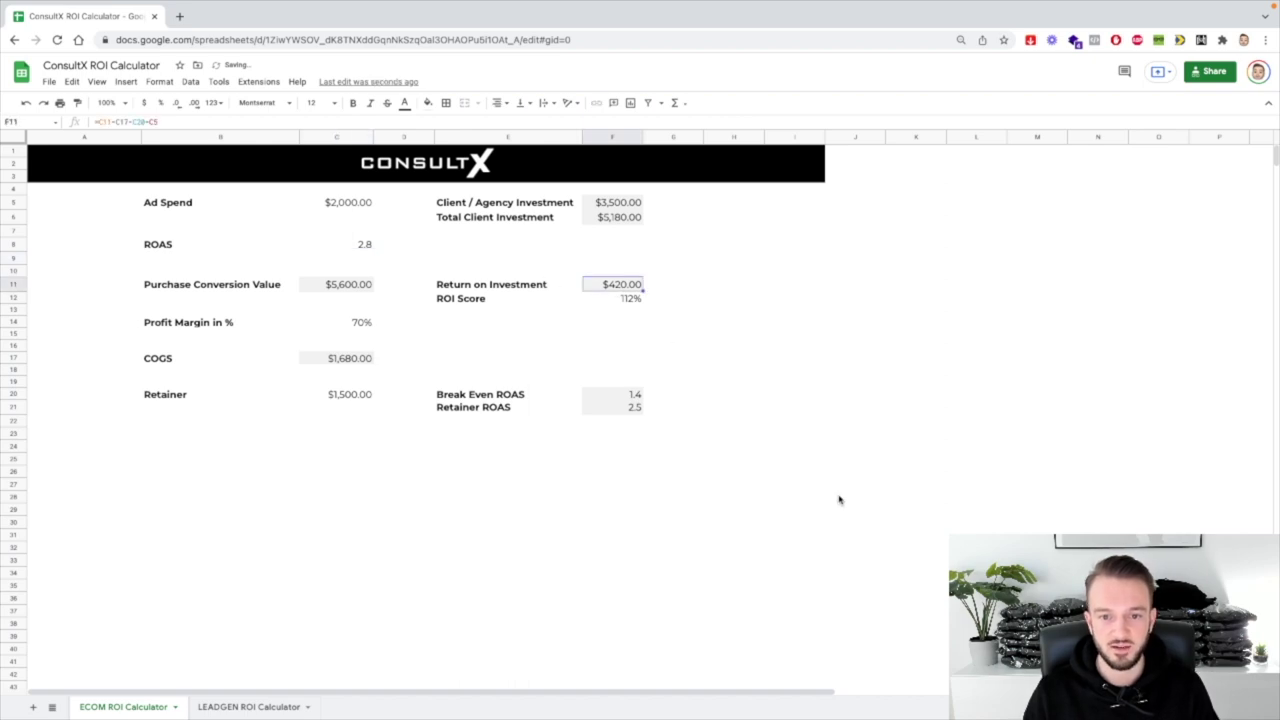
{"action": "left_click", "coordinate": [366, 249]}
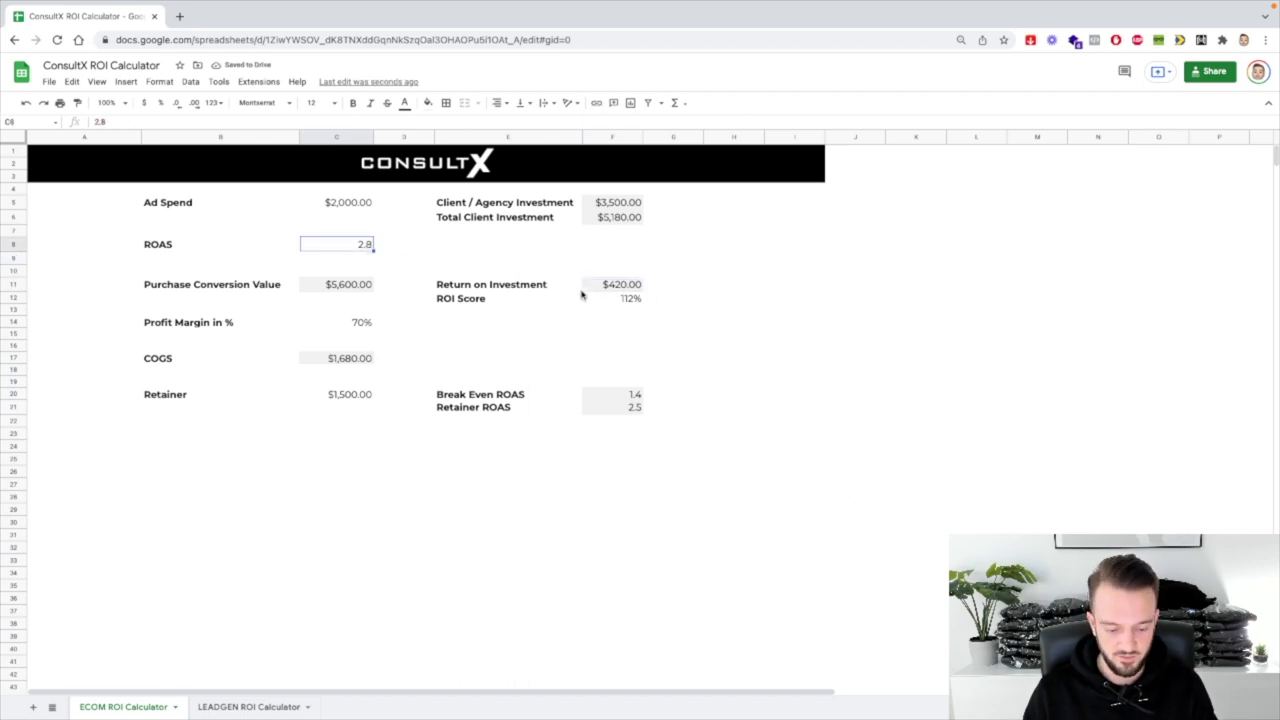
{"action": "type", "text": "2.1"}
{"action": "key", "text": "Return"}
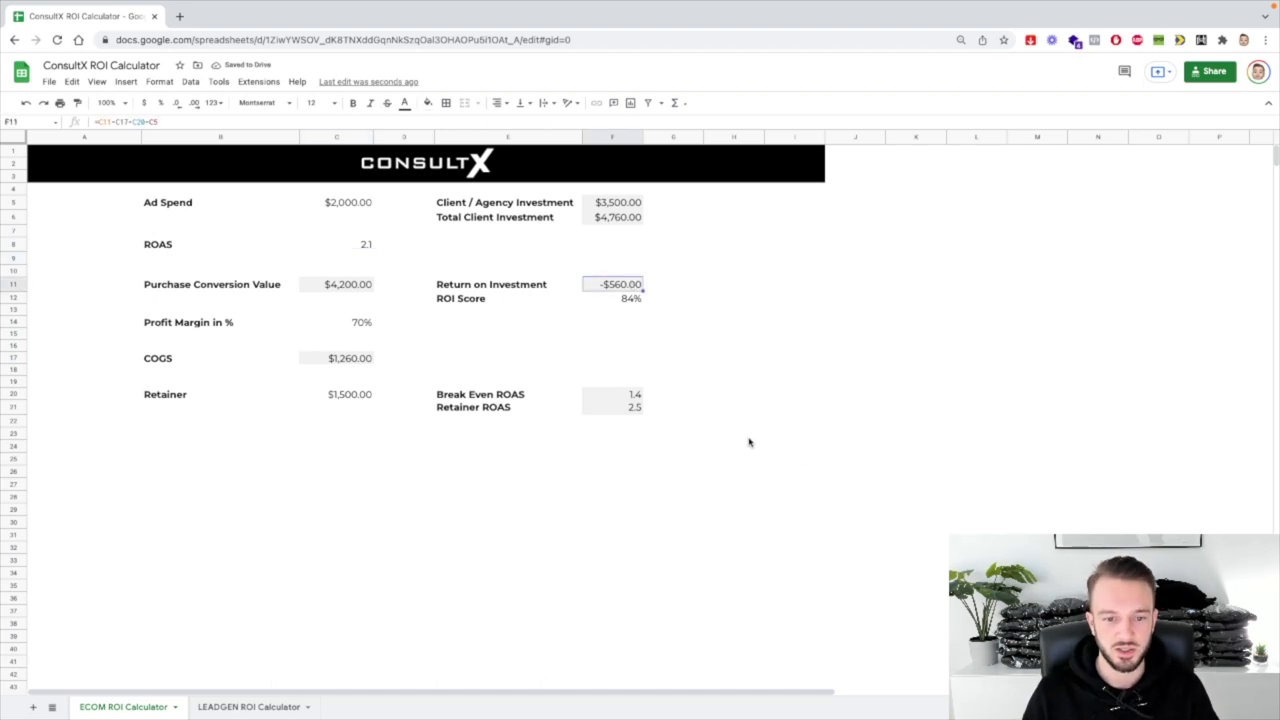
- Clear the $1,500 retainer and change ROAS to 1.3, then 1.5
{"action": "left_click", "coordinate": [330, 395]}
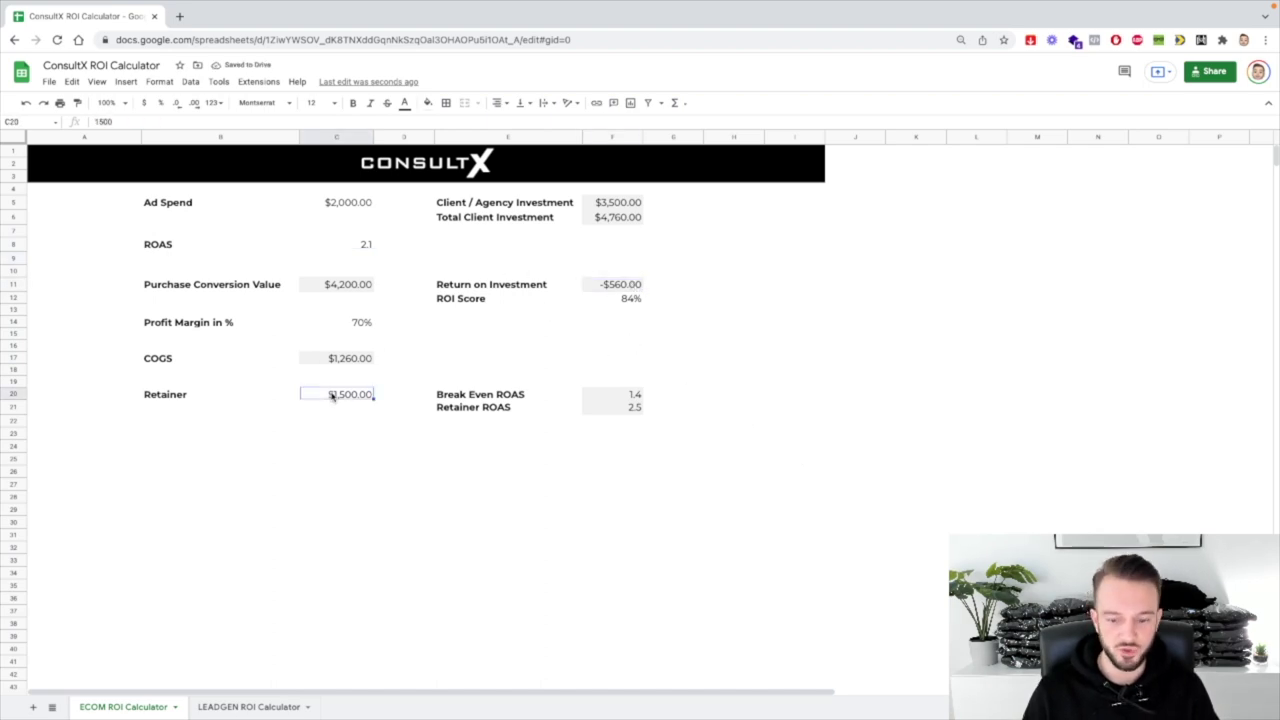
{"action": "key", "text": "Delete"}
{"action": "left_click", "coordinate": [364, 246]}
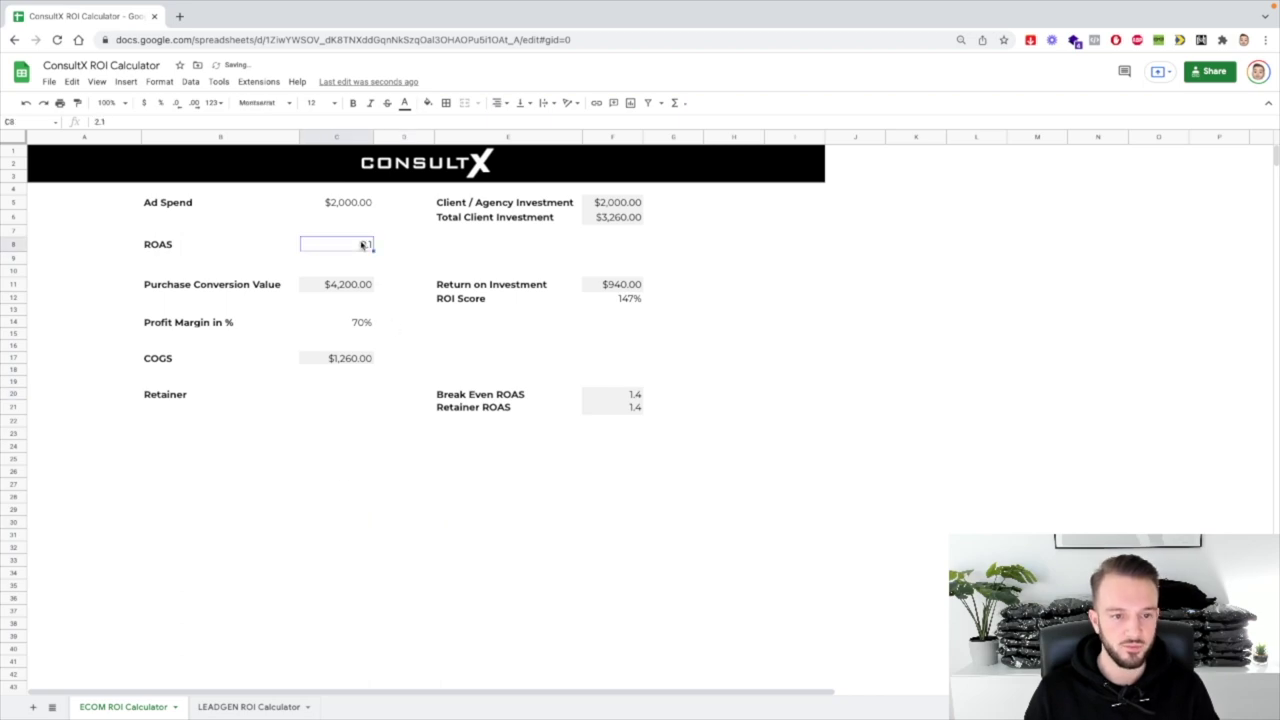
{"action": "type", "text": "1.3"}
{"action": "key", "text": "Return"}
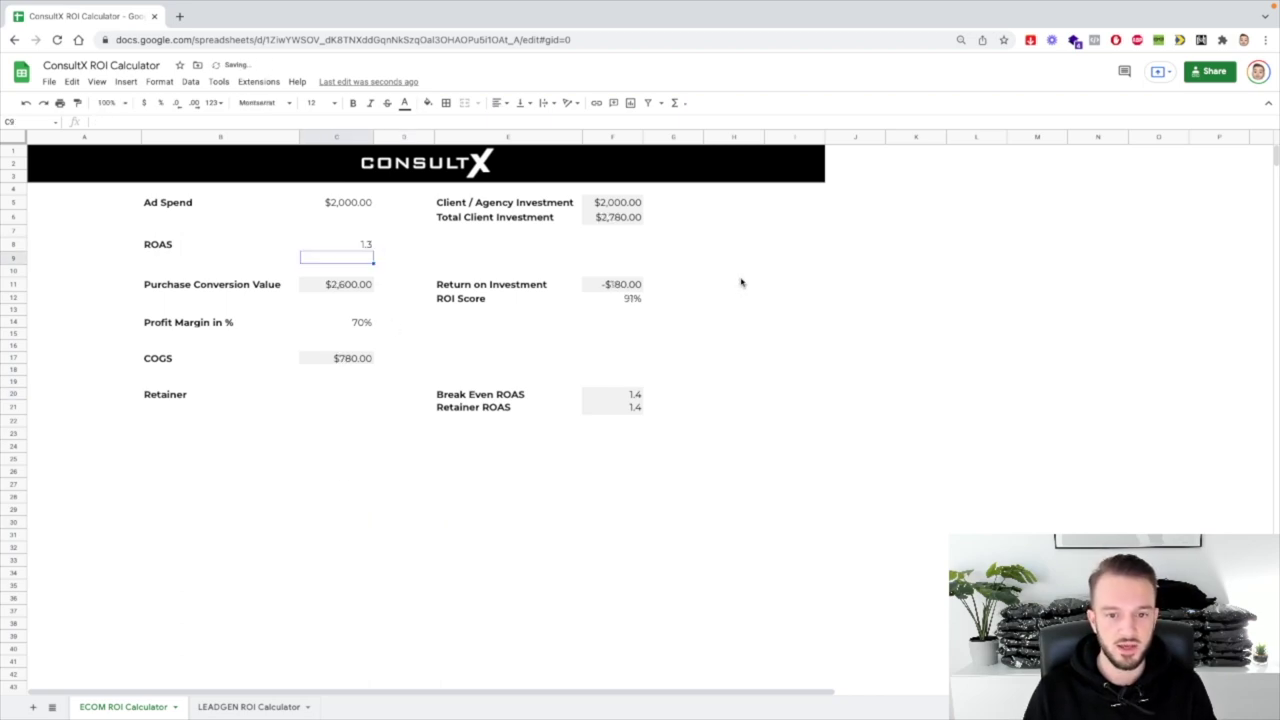
{"action": "left_click", "coordinate": [356, 242]}
{"action": "type", "text": "1.5"}
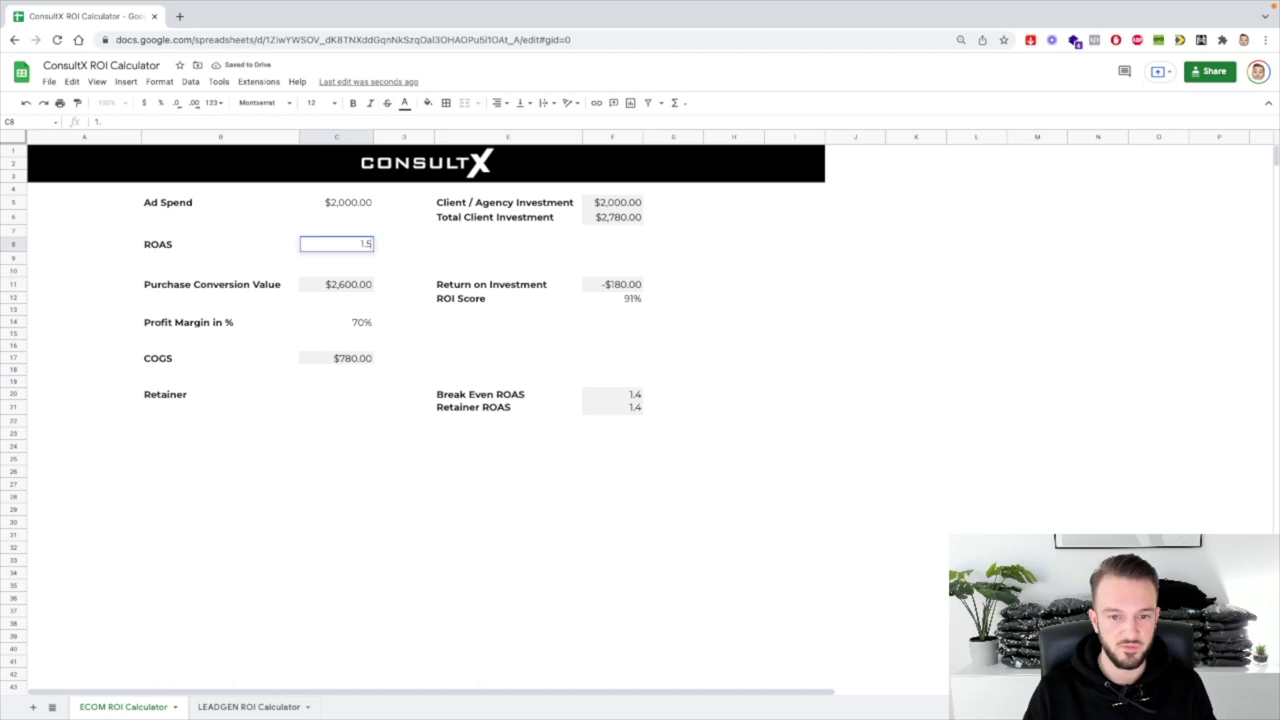
{"action": "key", "text": "Return"}
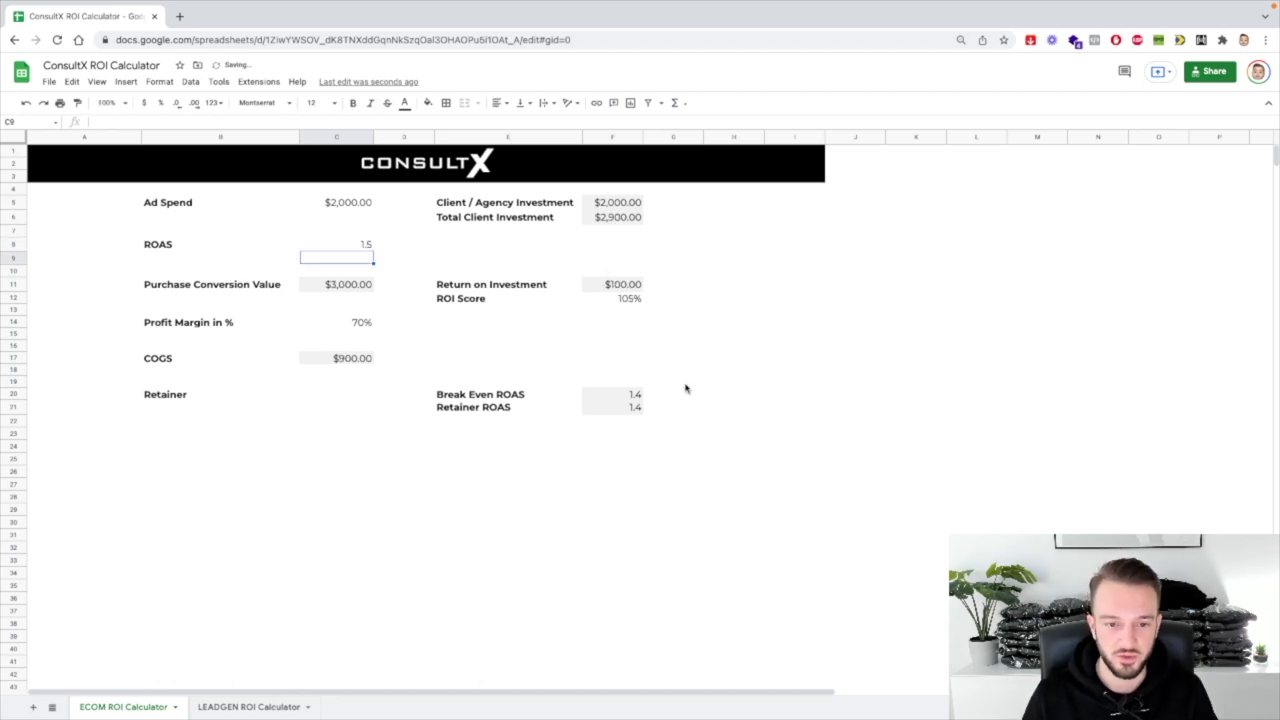
- Enter a $5,000 retainer in C20 after reviewing the Break Even ROAS formula
{"action": "left_click", "coordinate": [636, 396]}
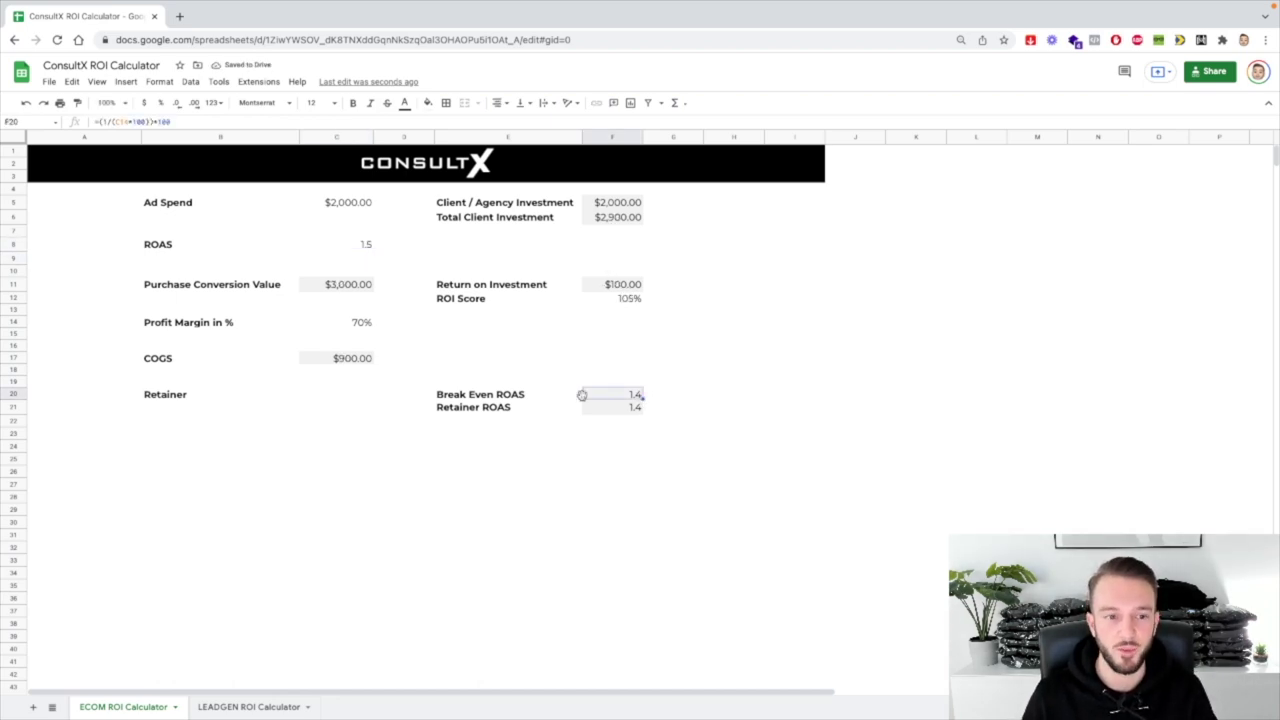
{"action": "left_click", "coordinate": [307, 396]}
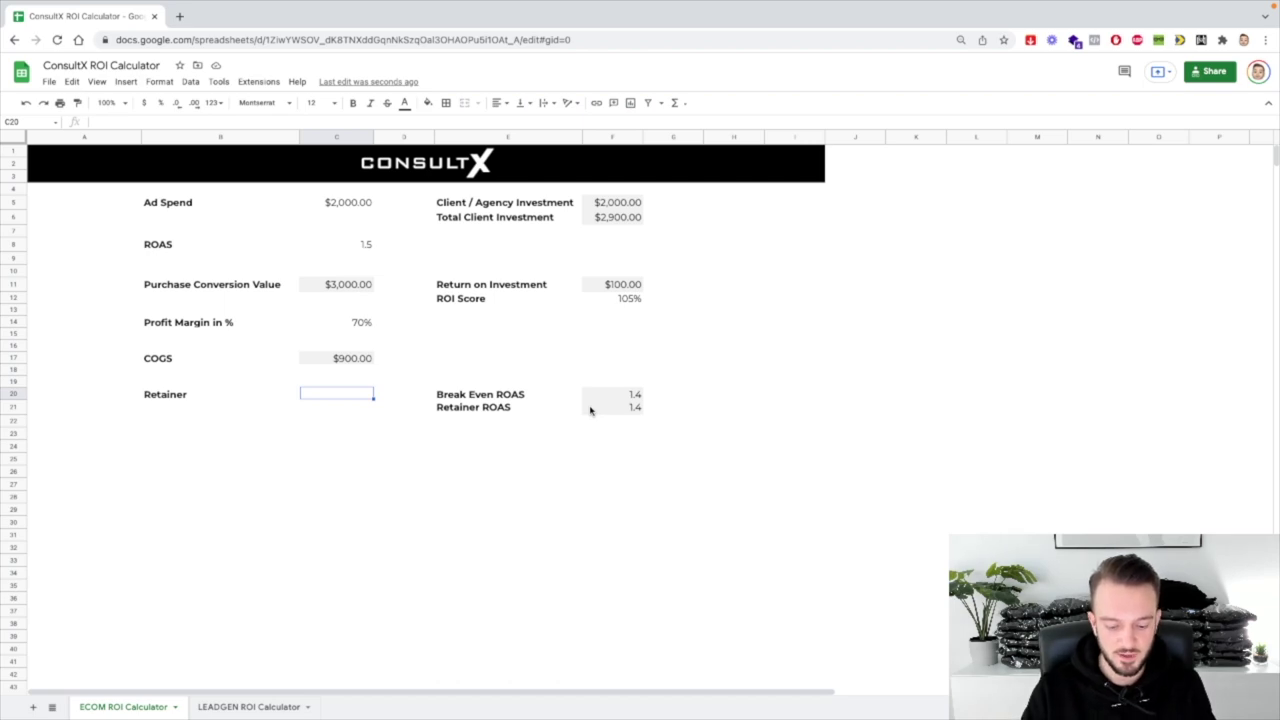
{"action": "type", "text": "5000"}
{"action": "key", "text": "Return"}
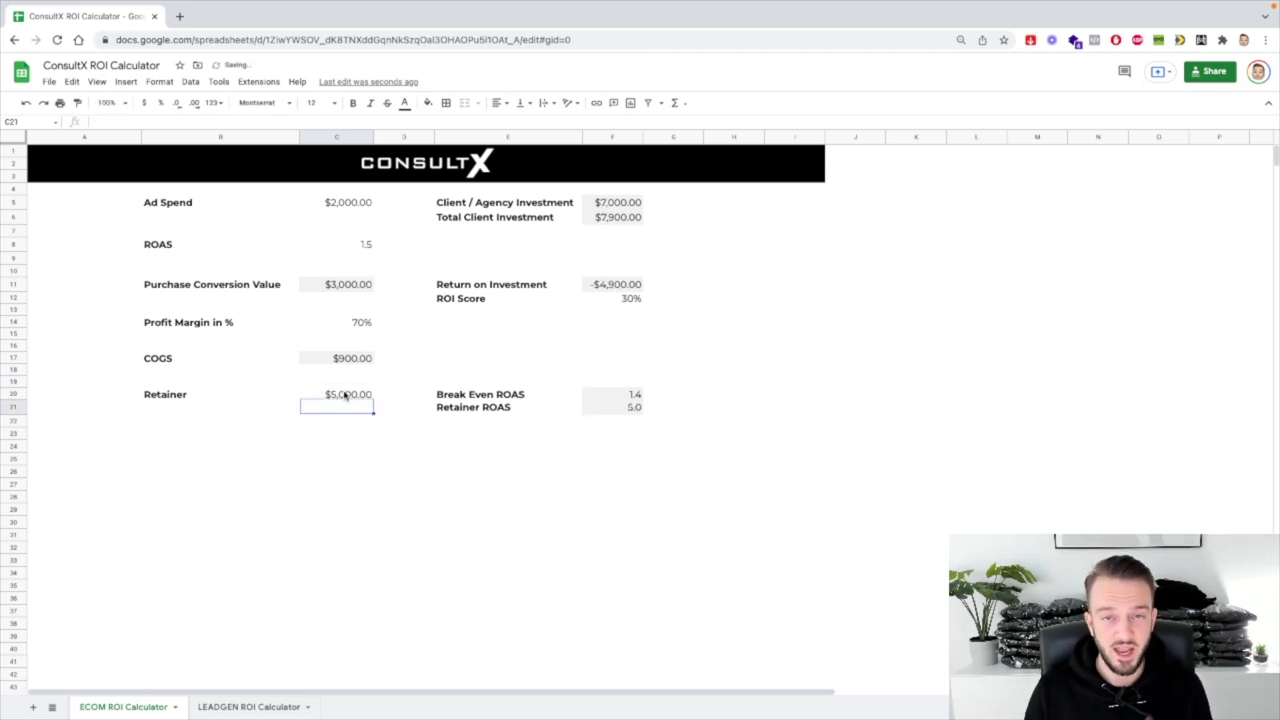
- Change ROAS from 1.5 to 5.2 after reviewing the Retainer ROAS formula
{"action": "left_click", "coordinate": [616, 408]}
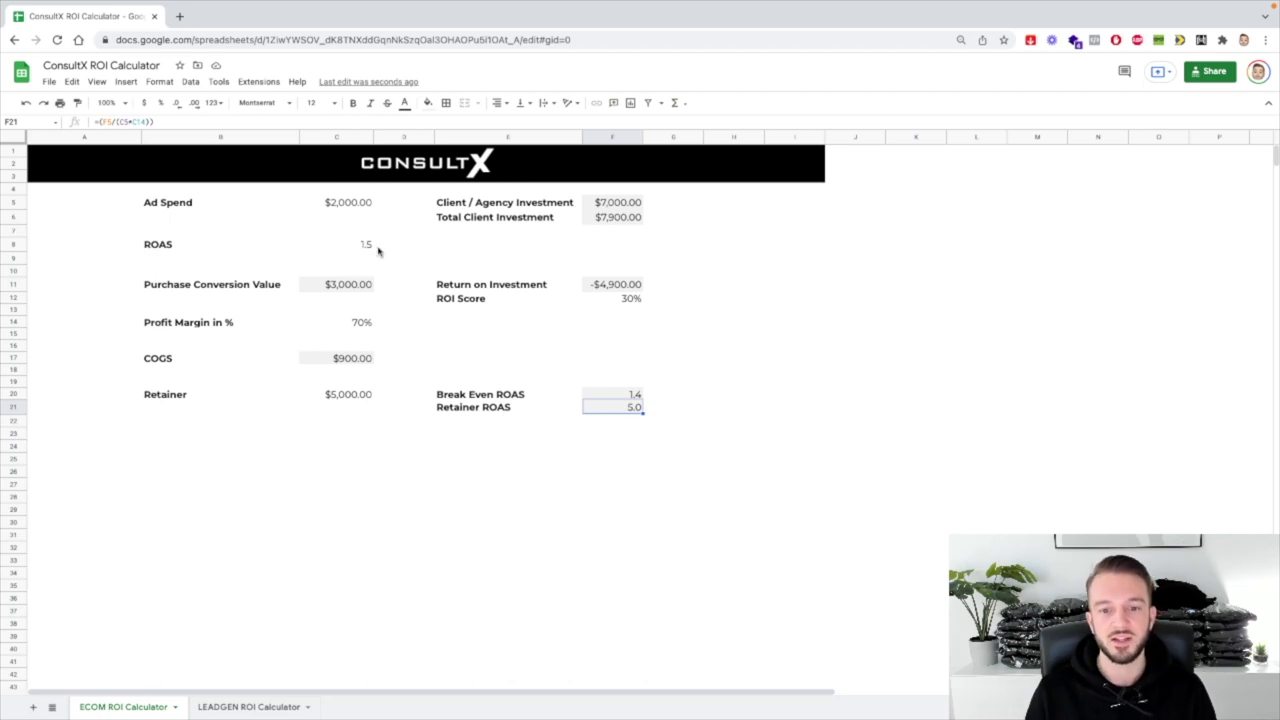
{"action": "left_click", "coordinate": [362, 246]}
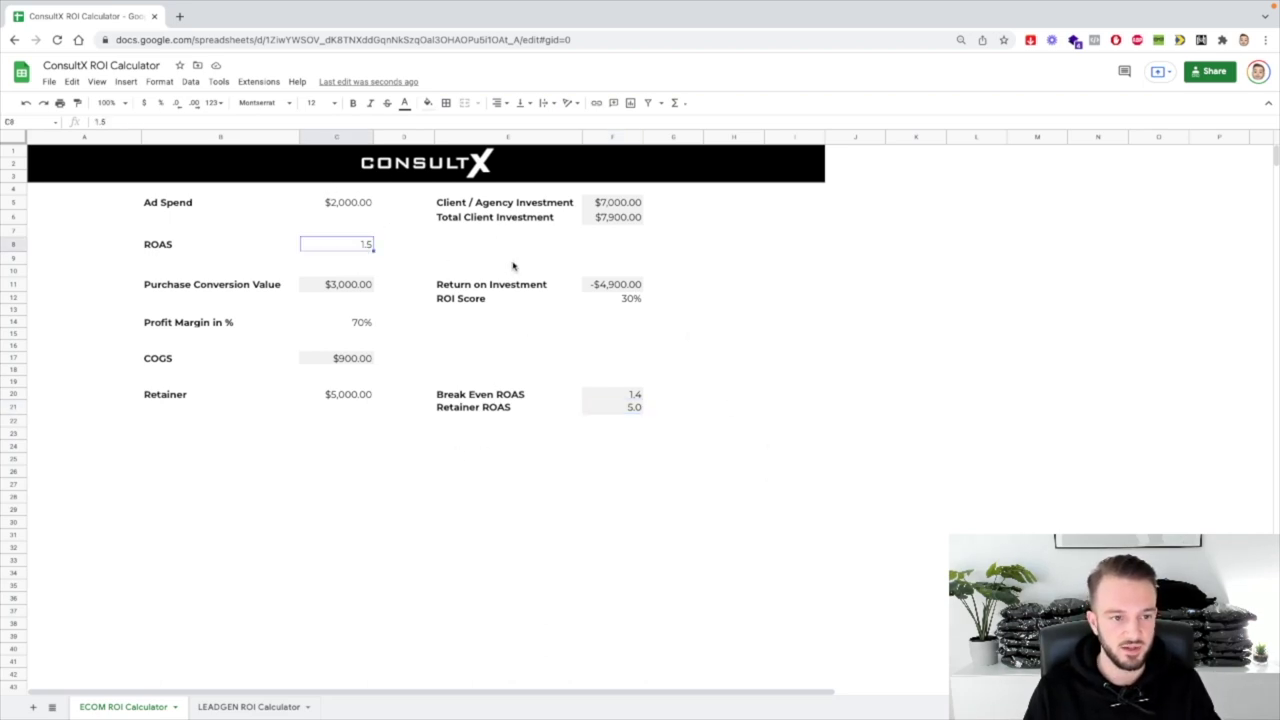
{"action": "type", "text": "5.2"}
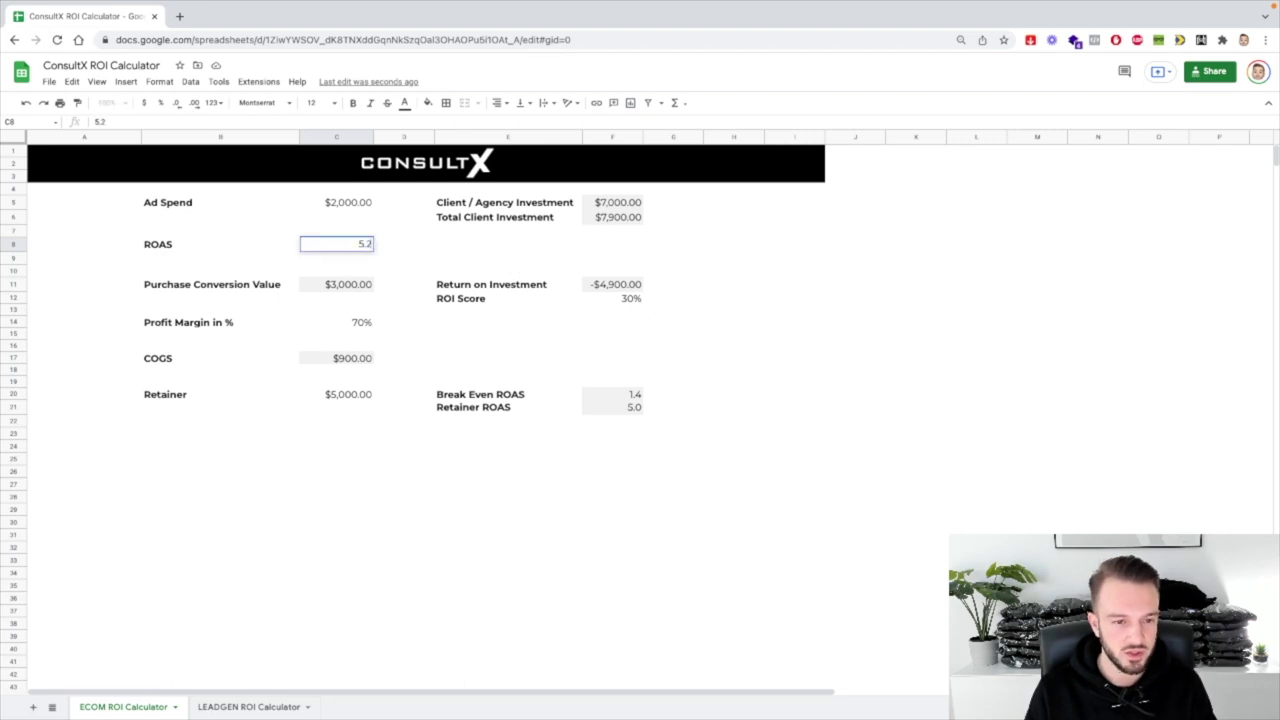
{"action": "key", "text": "Return"}
- Review the Return on Investment formula against the $5,000 retainer and $2,000 ad spend
{"action": "left_click", "coordinate": [652, 286]}
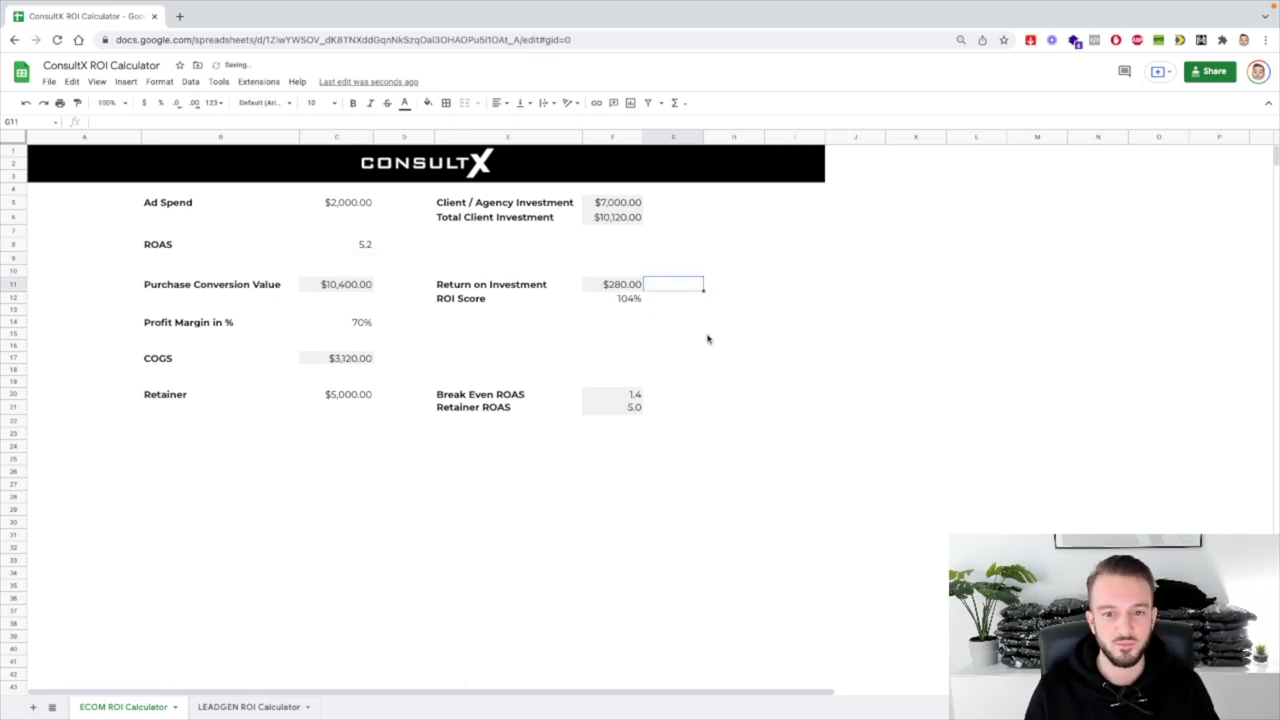
{"action": "left_click", "coordinate": [614, 284]}
{"action": "left_click", "coordinate": [340, 406]}
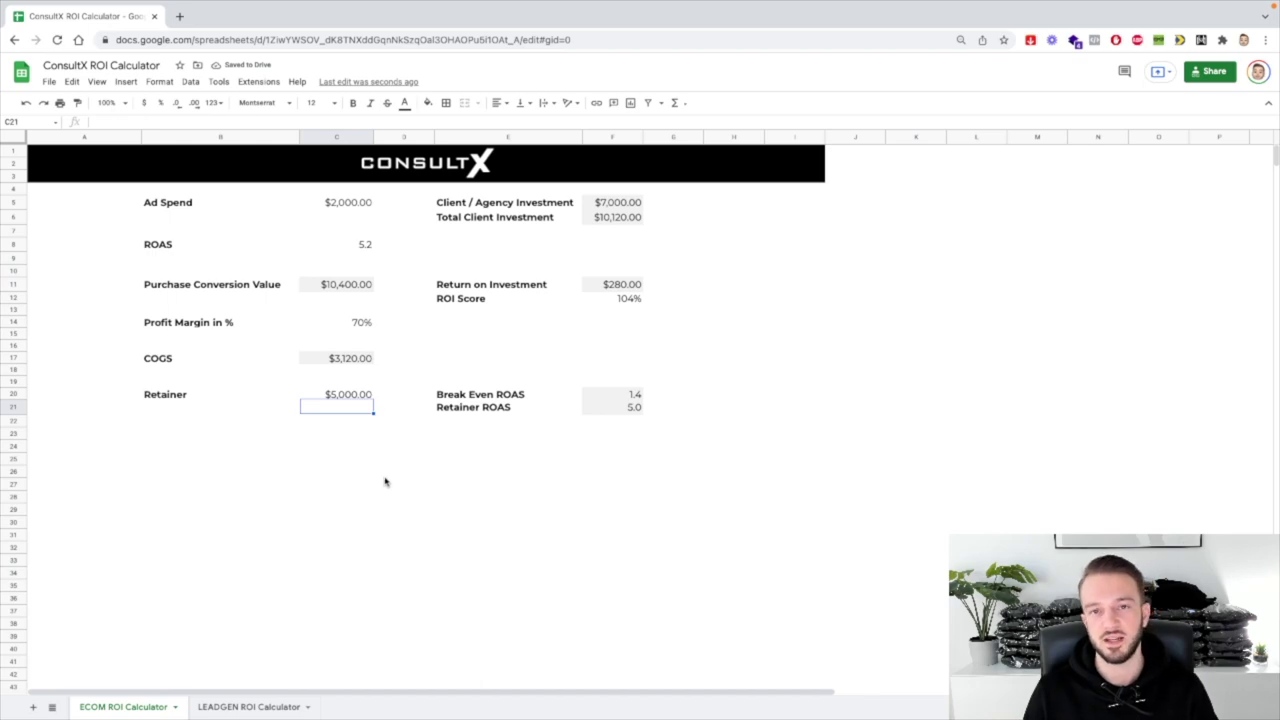
{"action": "left_click", "coordinate": [363, 398]}
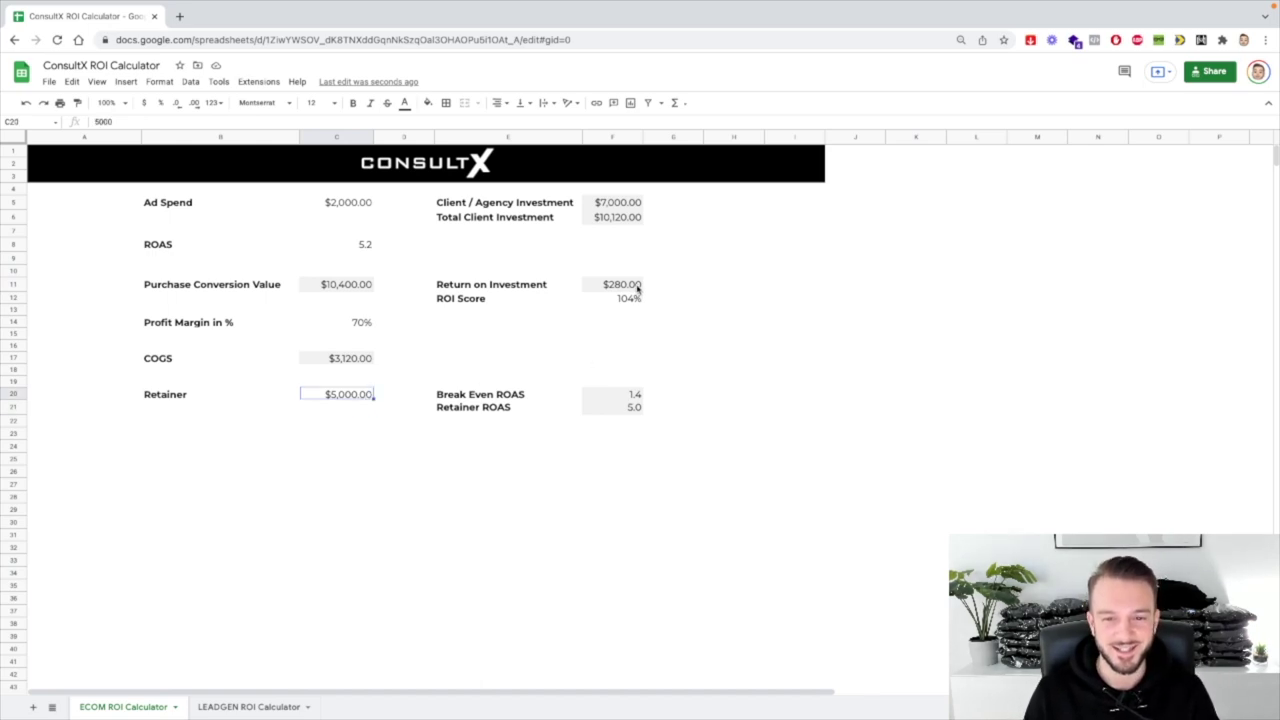
{"action": "left_click", "coordinate": [637, 289]}
{"action": "left_click", "coordinate": [325, 398]}
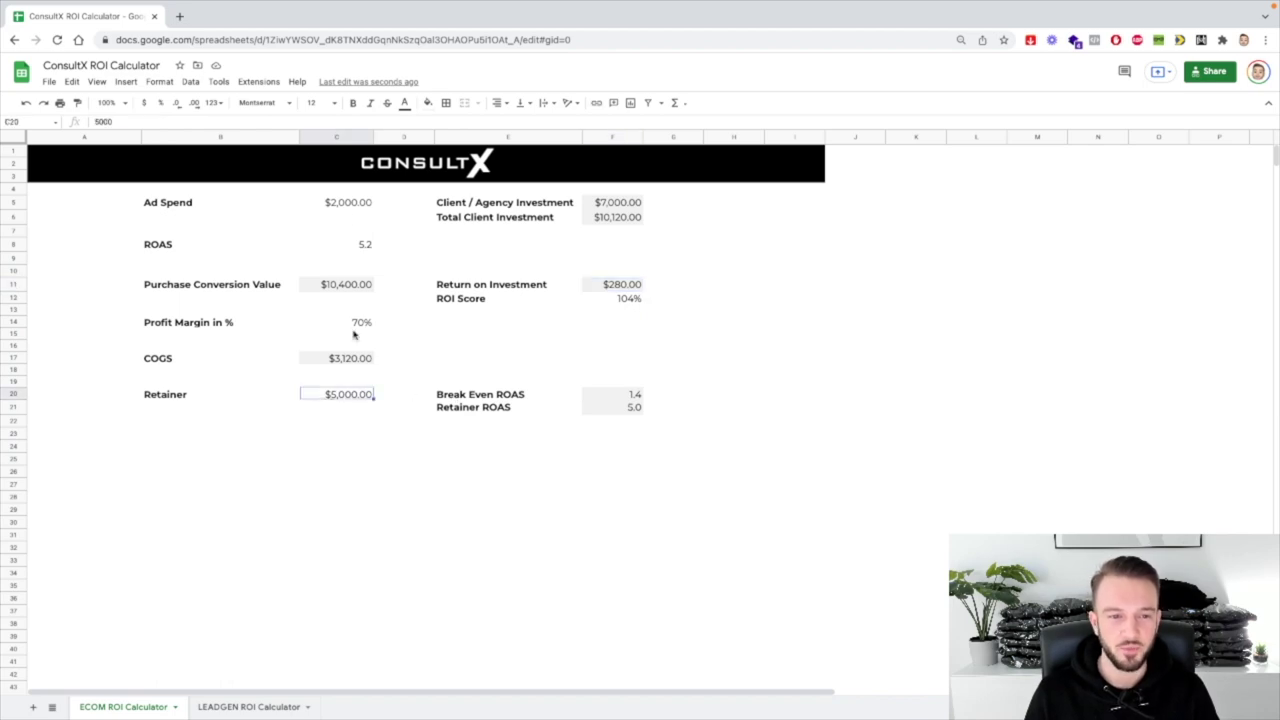
{"action": "left_click", "coordinate": [347, 203]}
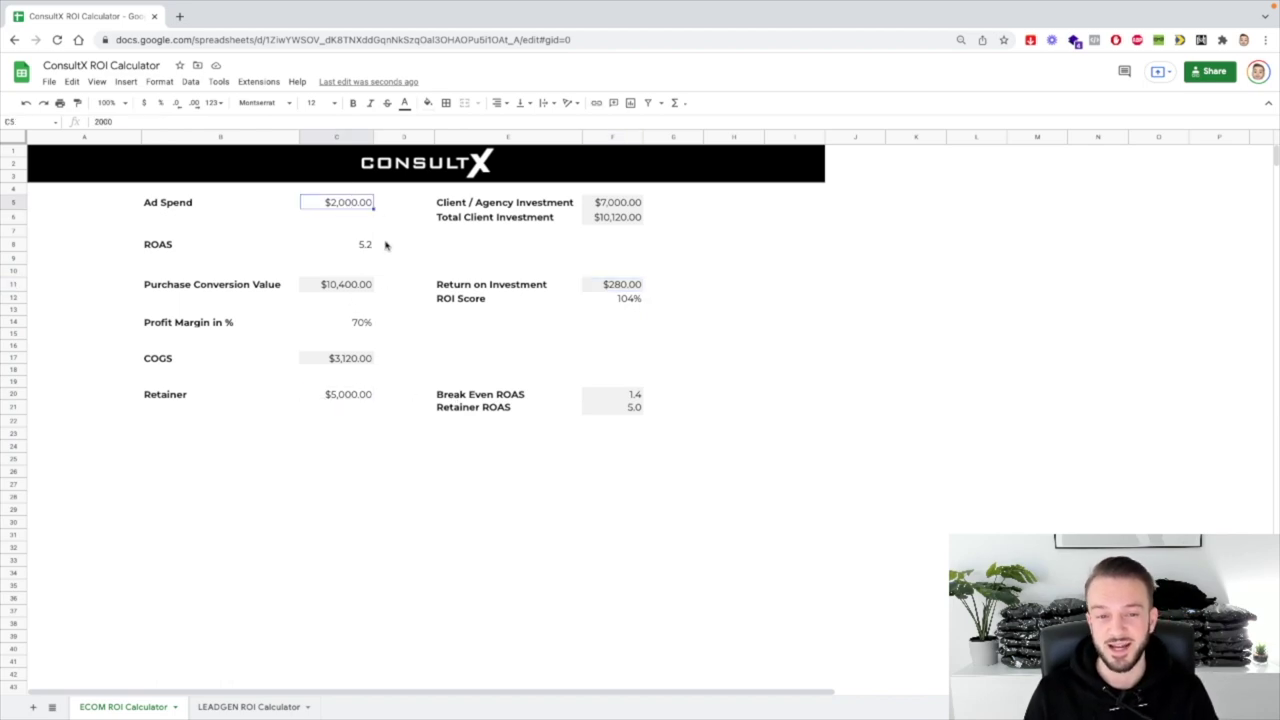
{"action": "left_click", "coordinate": [627, 287]}
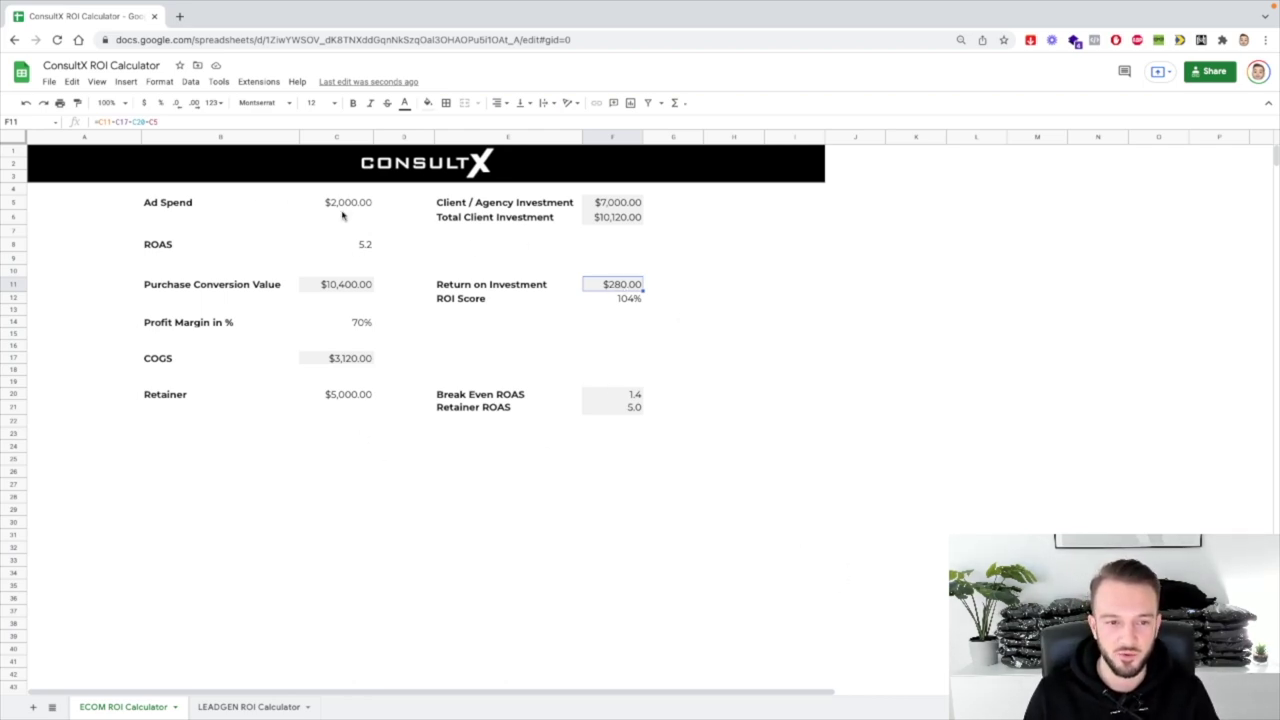
- Set the retainer to $2,500 and ad spend to $4,500, then review the new ROI
{"action": "left_click", "coordinate": [340, 398]}
{"action": "type", "text": "2500"}
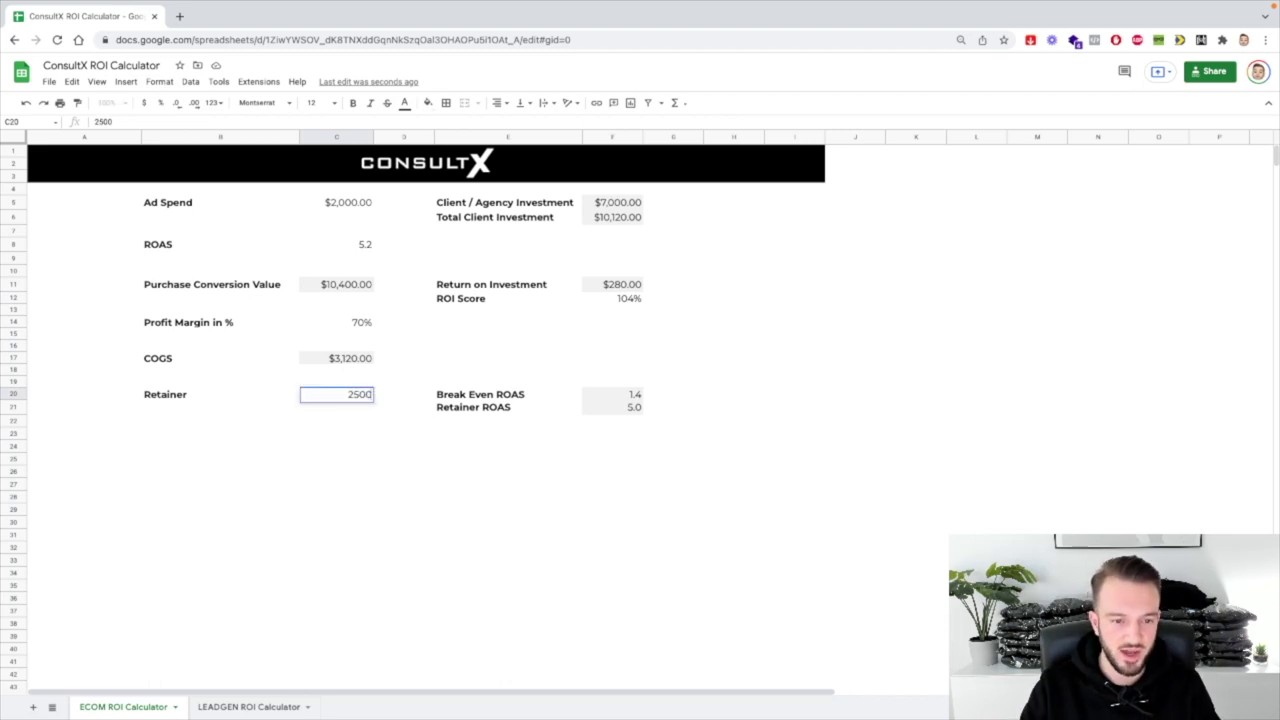
{"action": "key", "text": "Return"}
{"action": "left_click", "coordinate": [360, 203]}
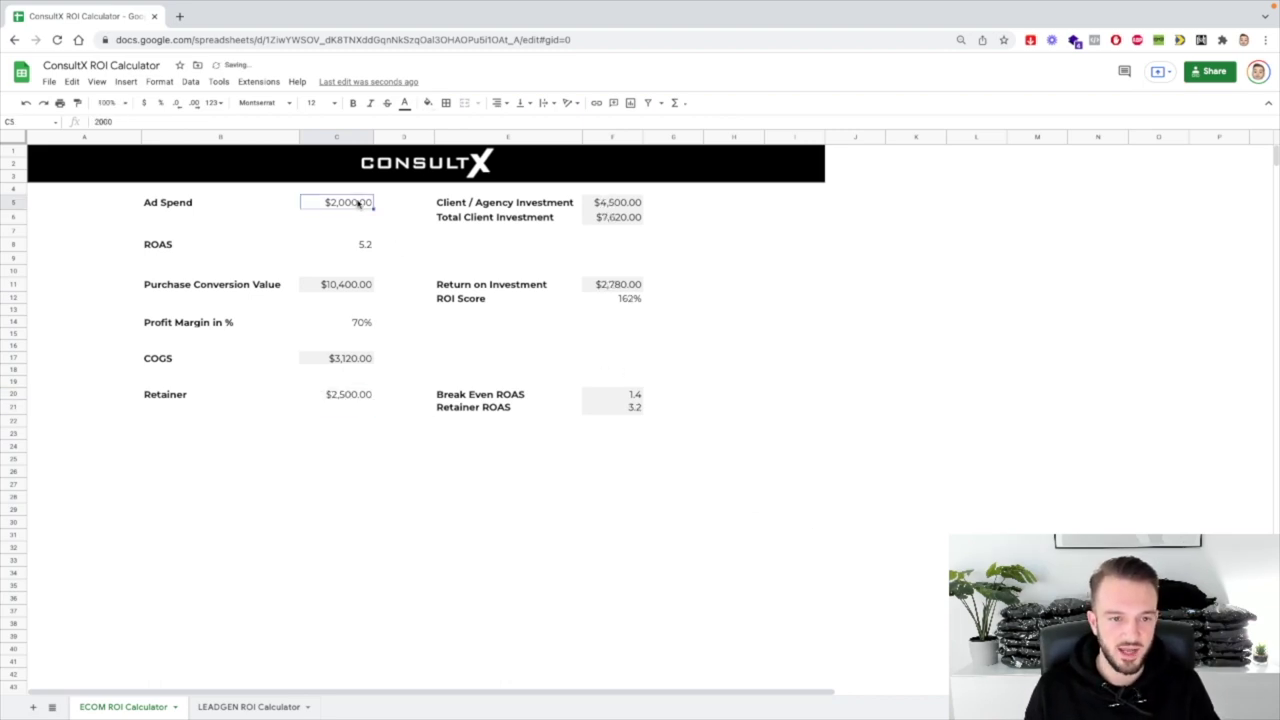
{"action": "type", "text": "2,500"}
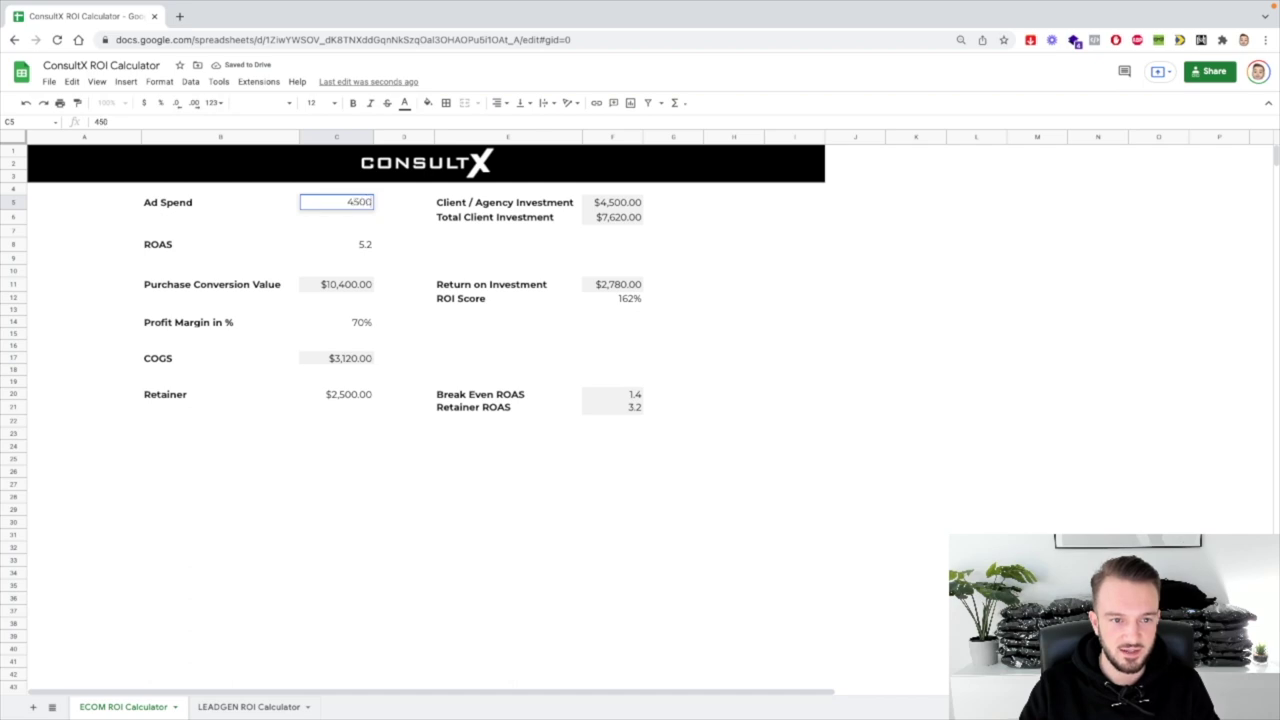
{"action": "key", "text": "Return"}
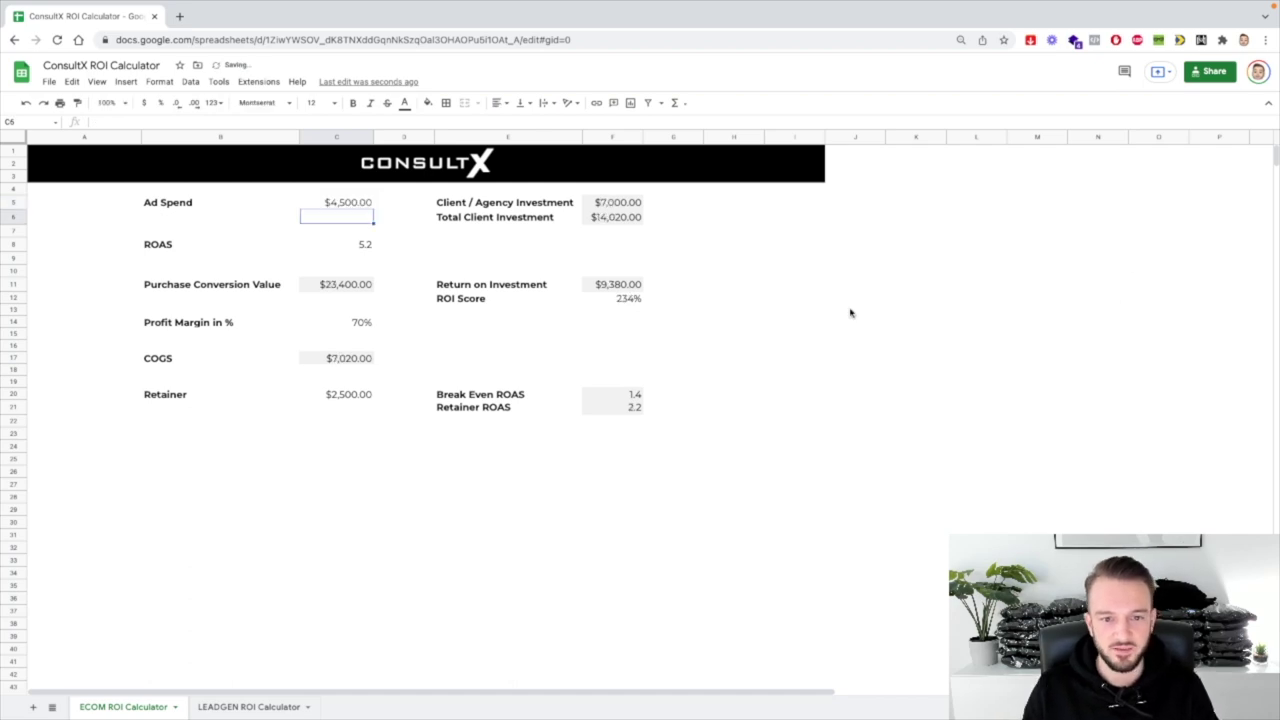
{"action": "left_click", "coordinate": [637, 289]}
{"action": "left_click", "coordinate": [336, 395]}
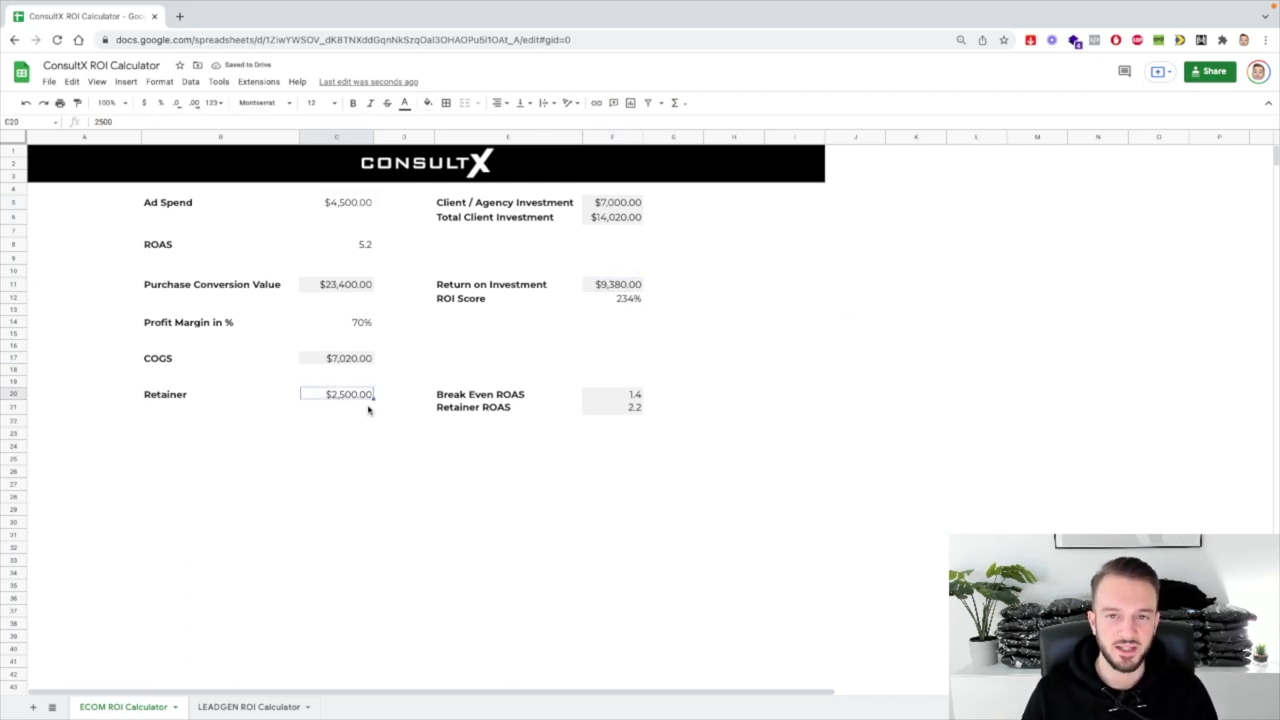